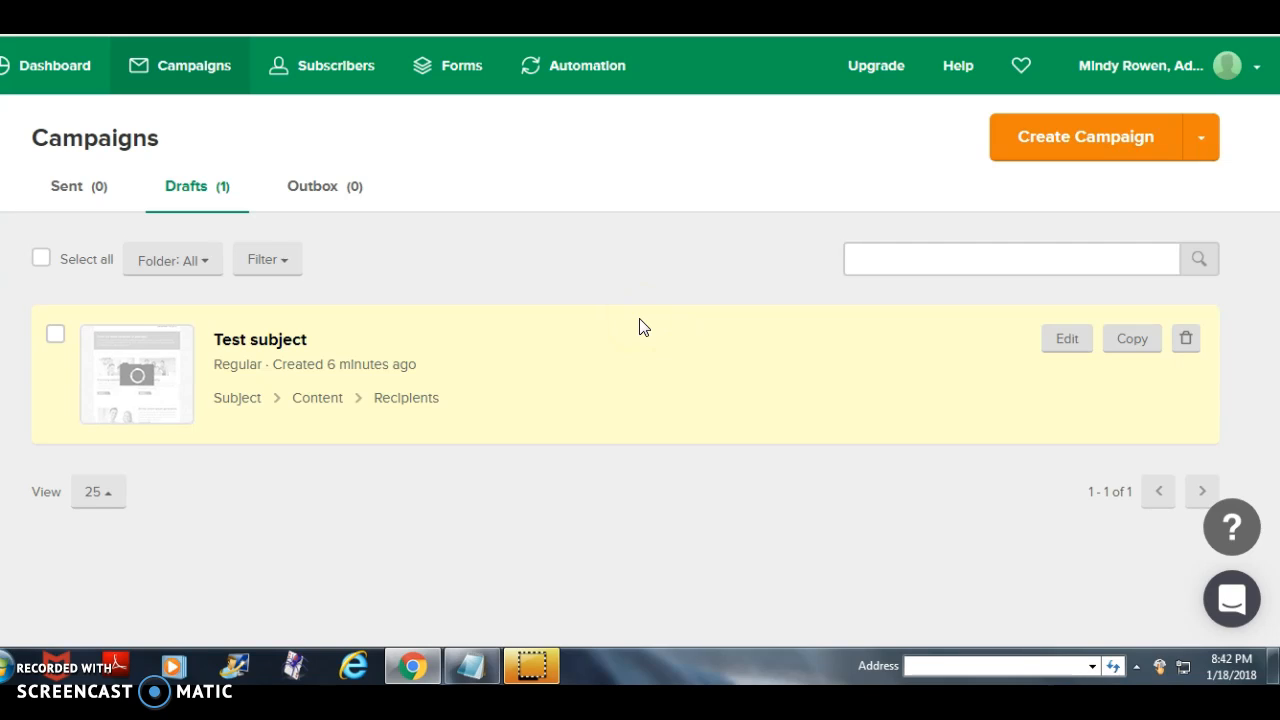
# - Open the "Test subject" draft campaign and go to edit its subject and sender information
pyautogui.click(640, 390)
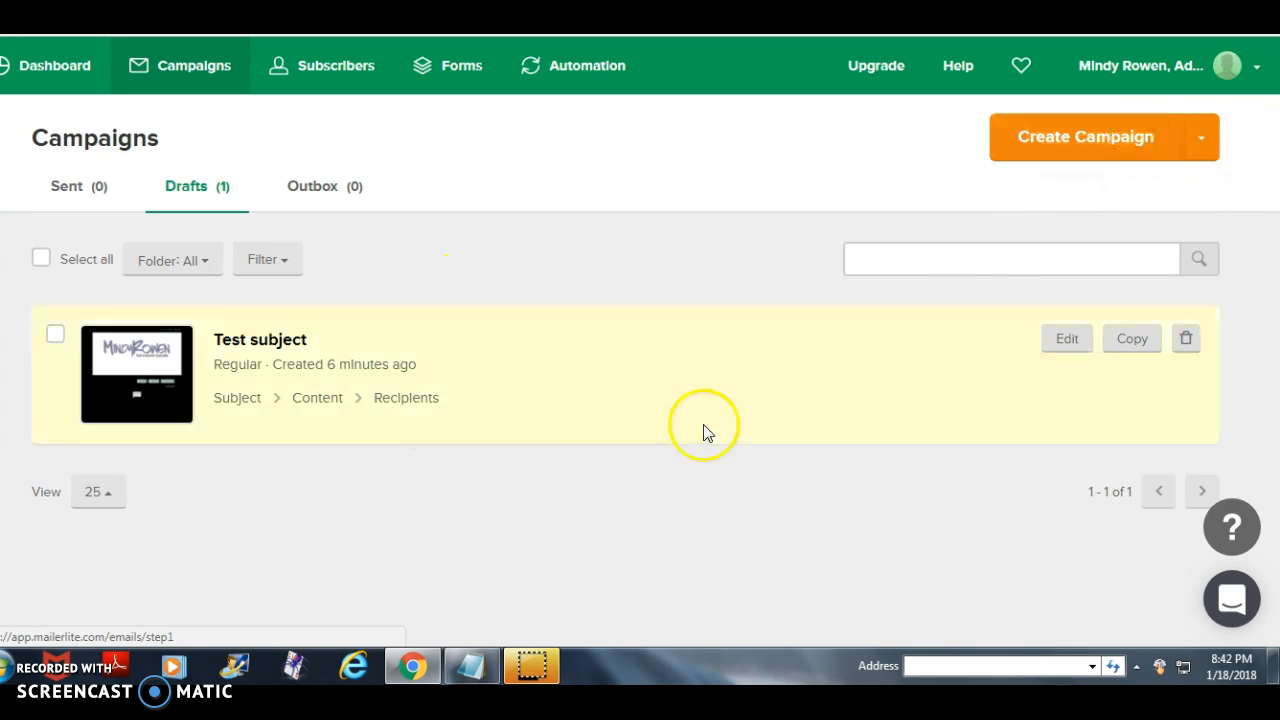
pyautogui.click(233, 345)
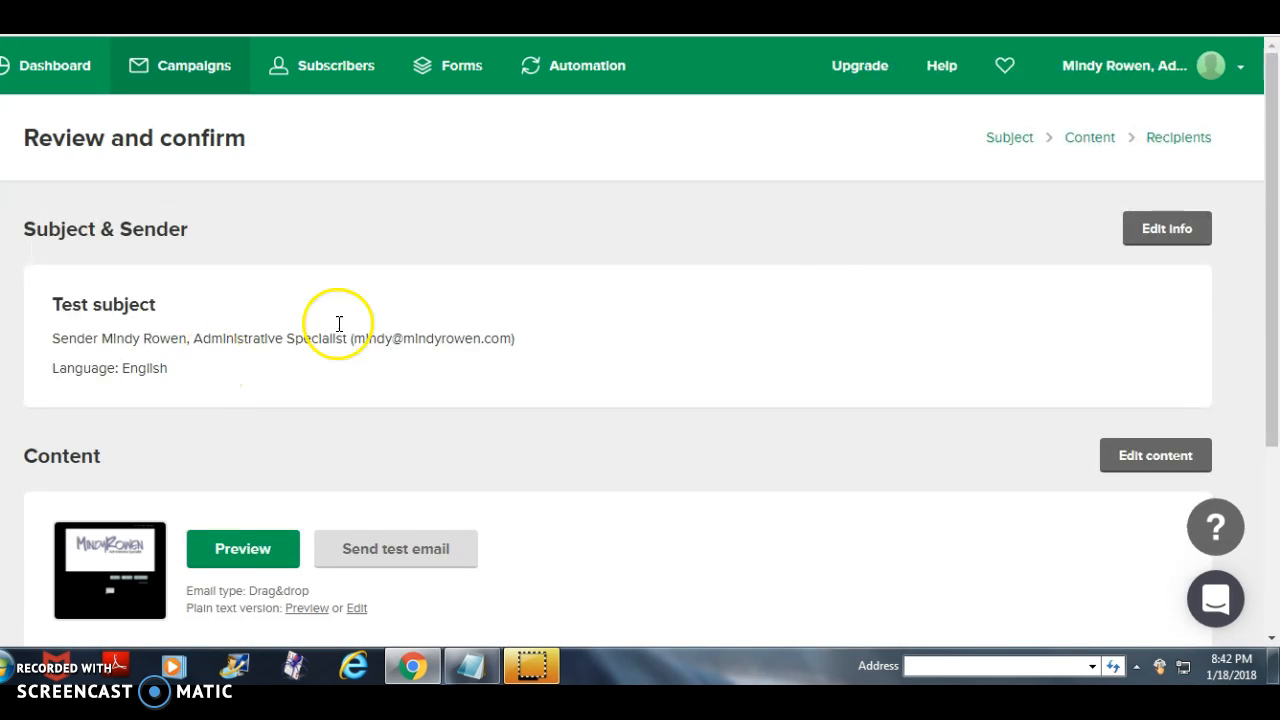
pyautogui.click(1190, 232)
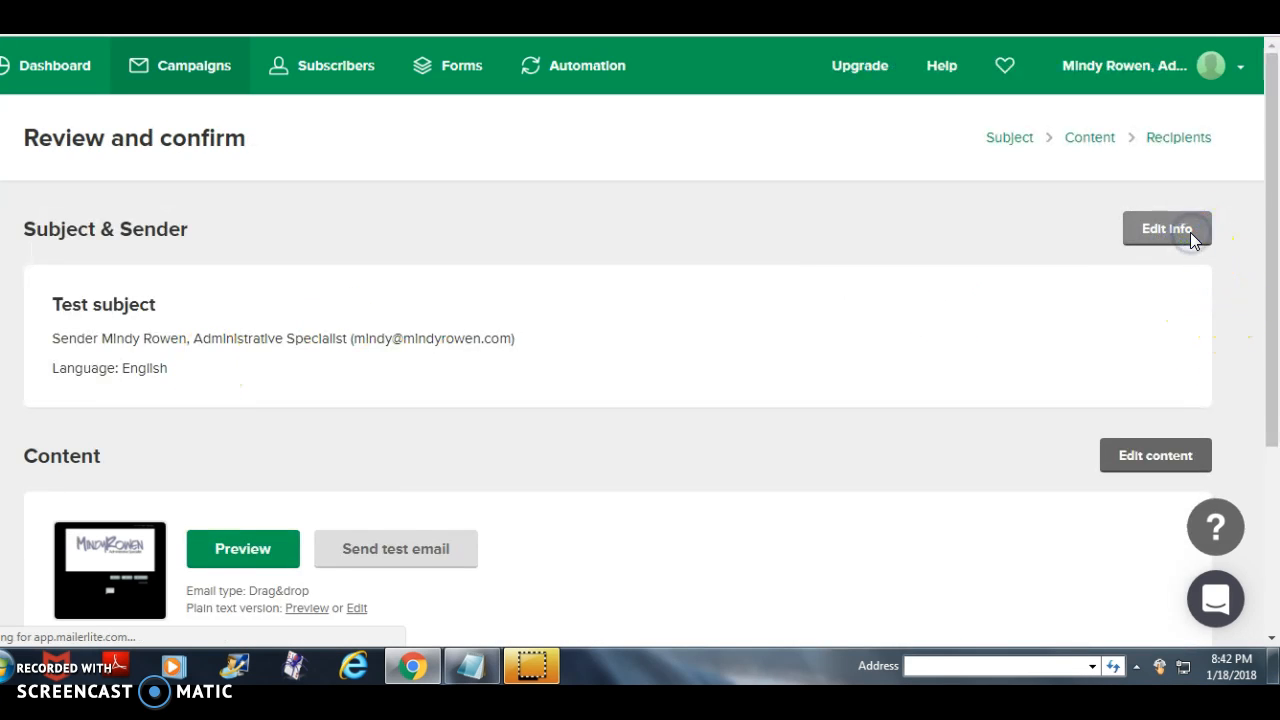
pyautogui.click(1184, 236)
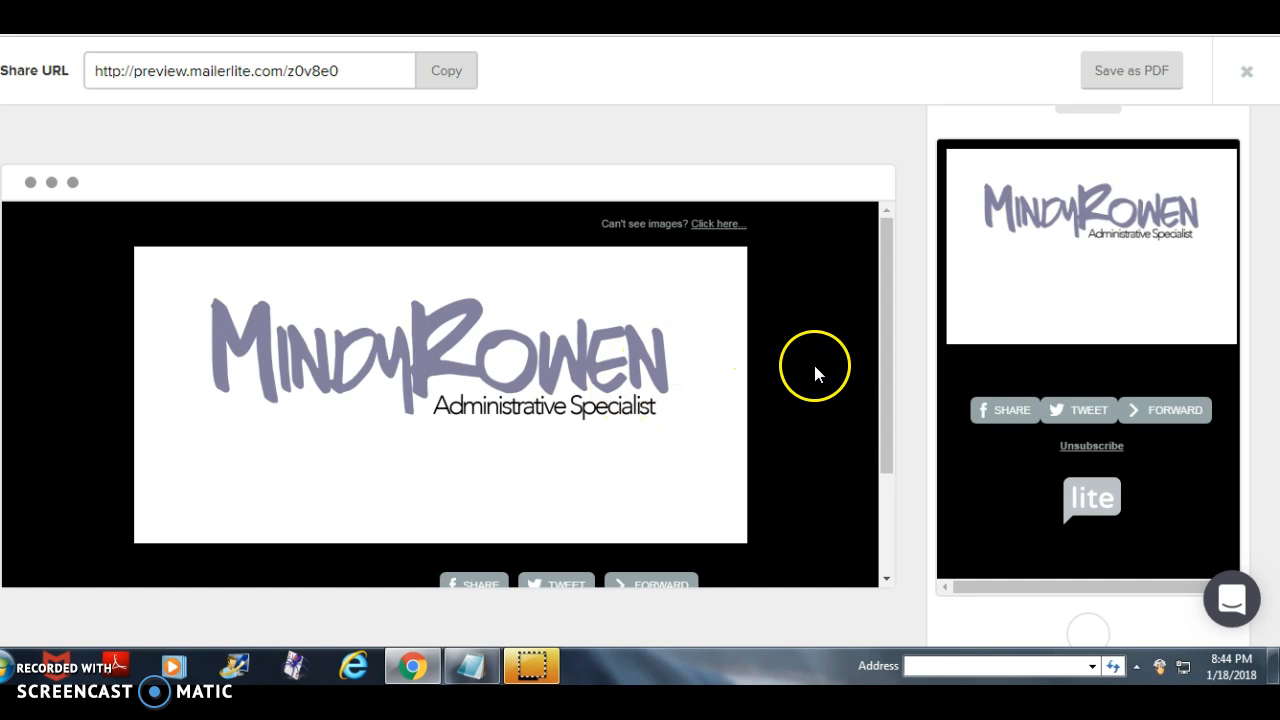
# - Look through the draft email's preview from header to footer and close the preview
pyautogui.scroll(-3, 891, 458)
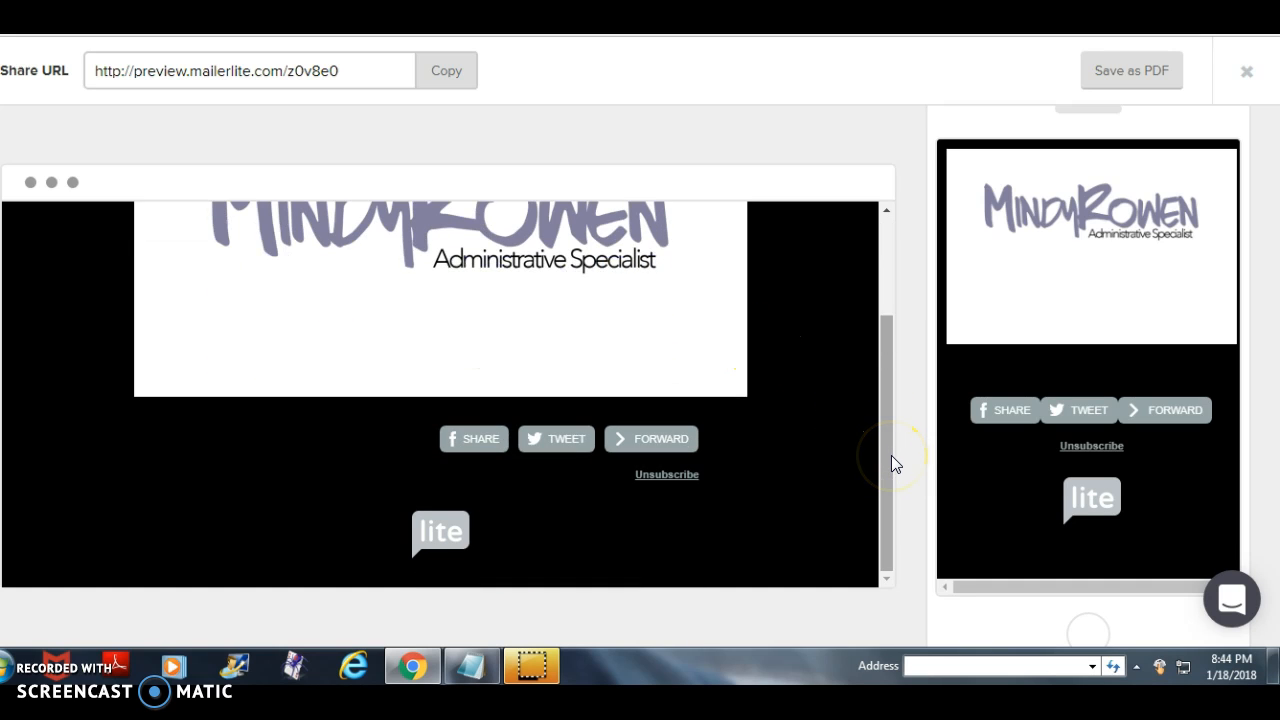
pyautogui.scroll(3, 713, 350)
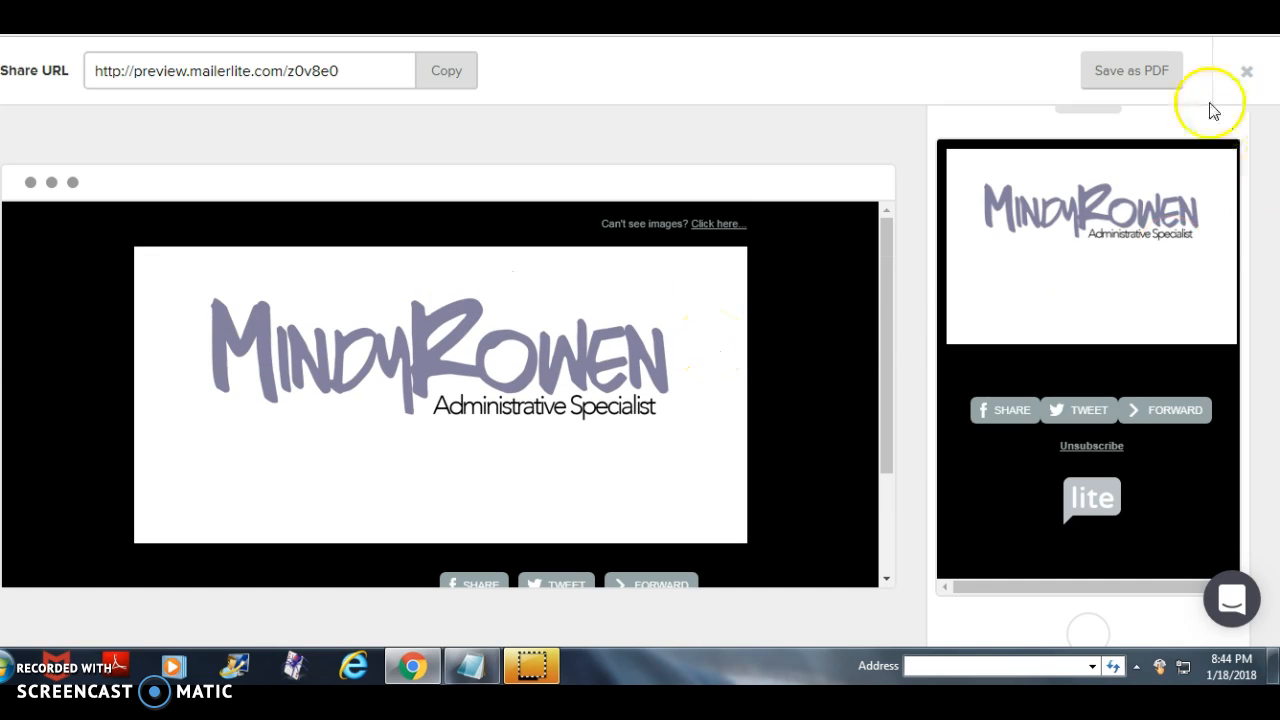
pyautogui.click(1247, 71)
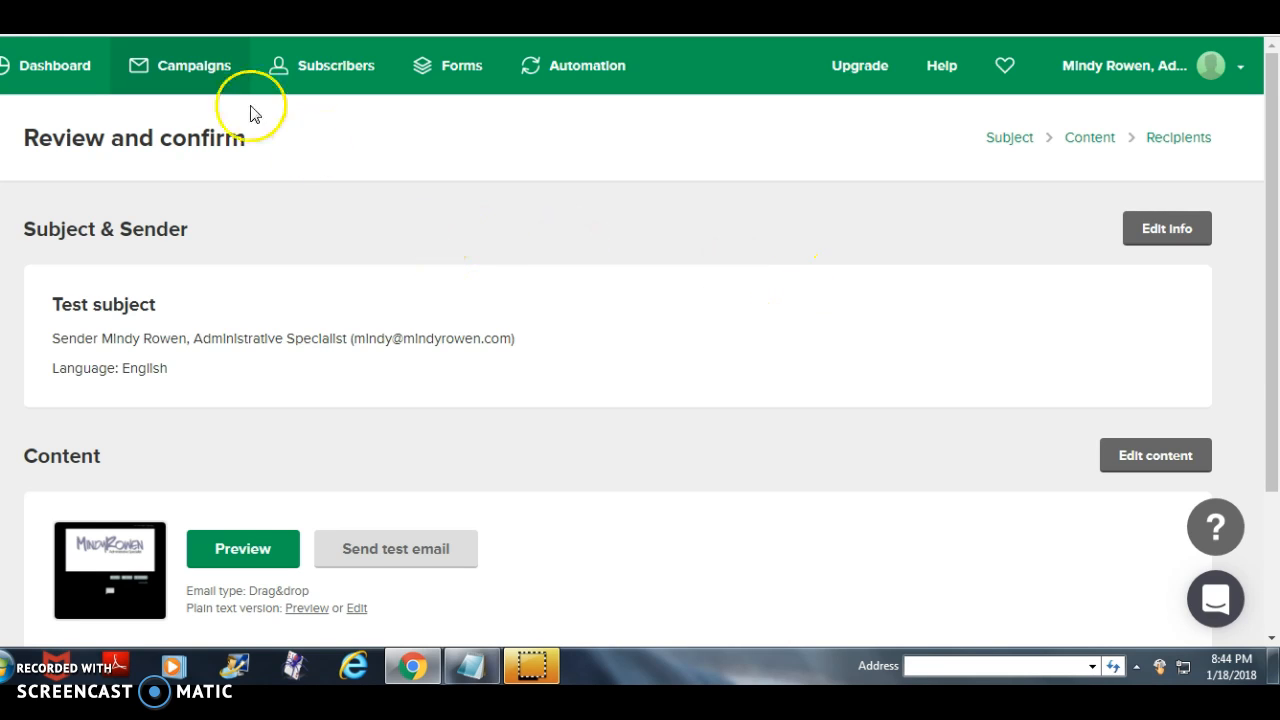
# - Create a regular campaign with the subject "Test 2" and choose the Drag & drop Editor for its content
pyautogui.click(195, 70)
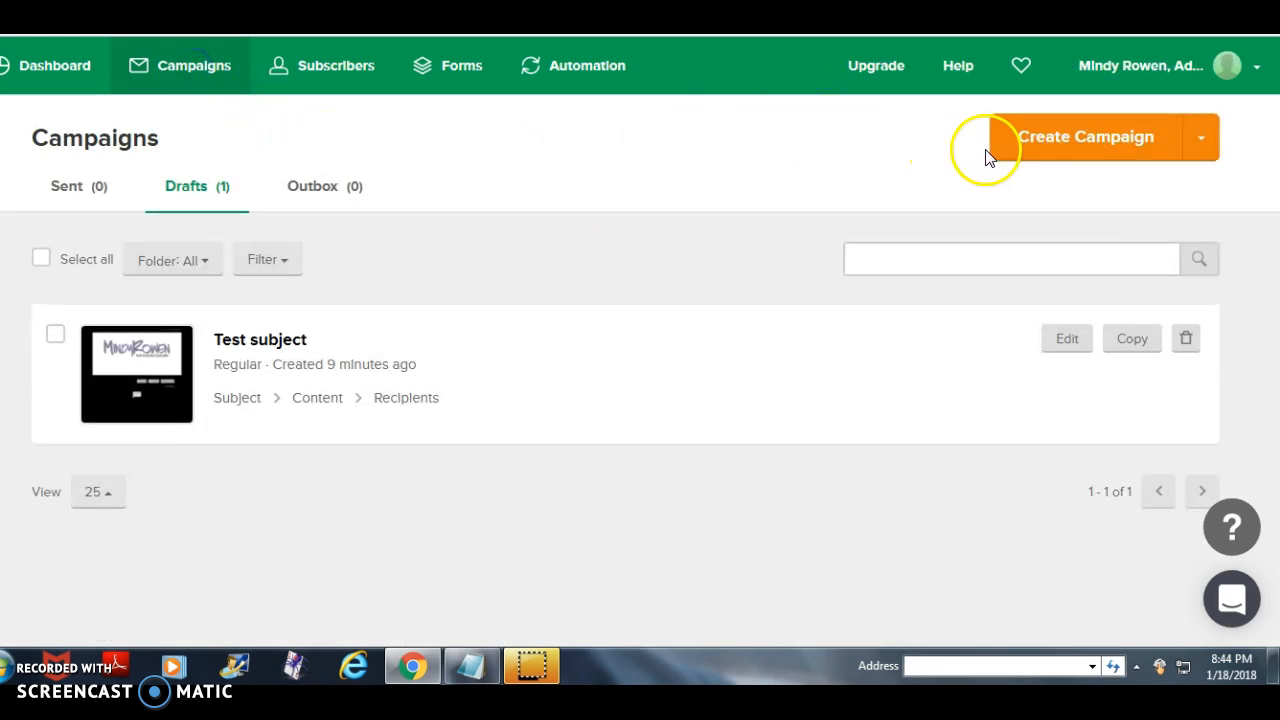
pyautogui.click(1020, 140)
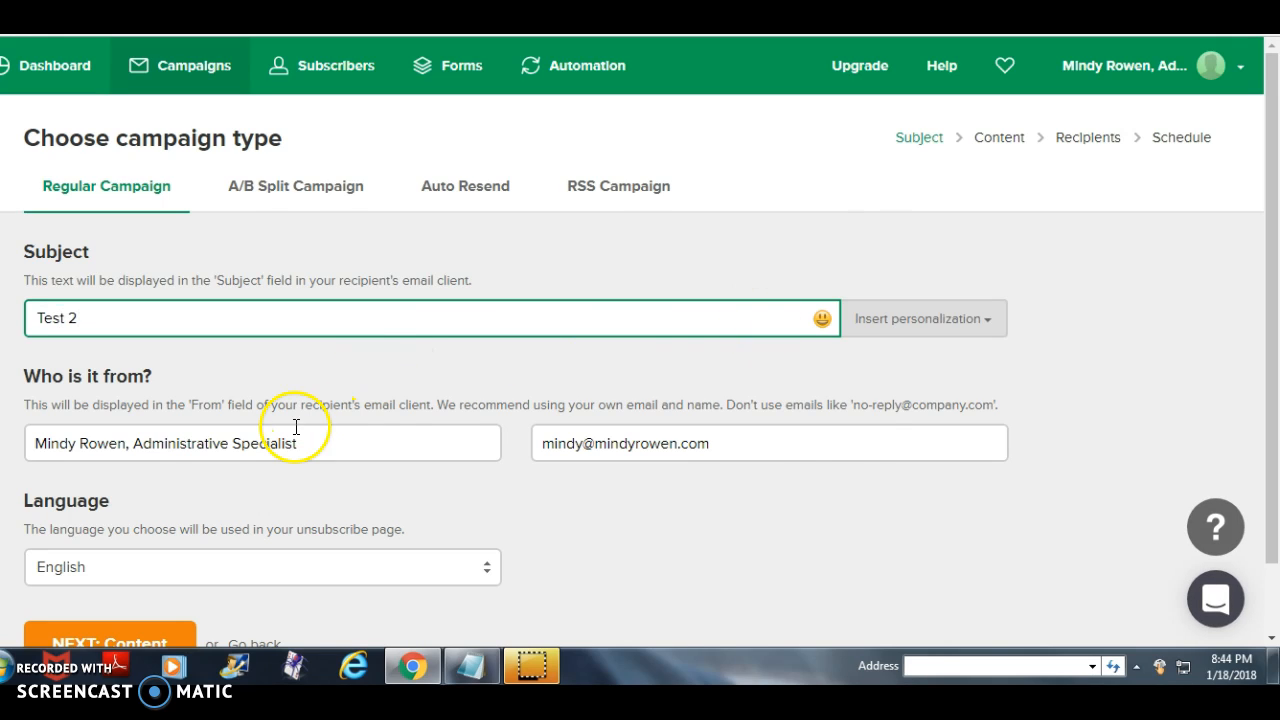
pyautogui.scroll(-1, 106, 563)
pyautogui.click(84, 568)
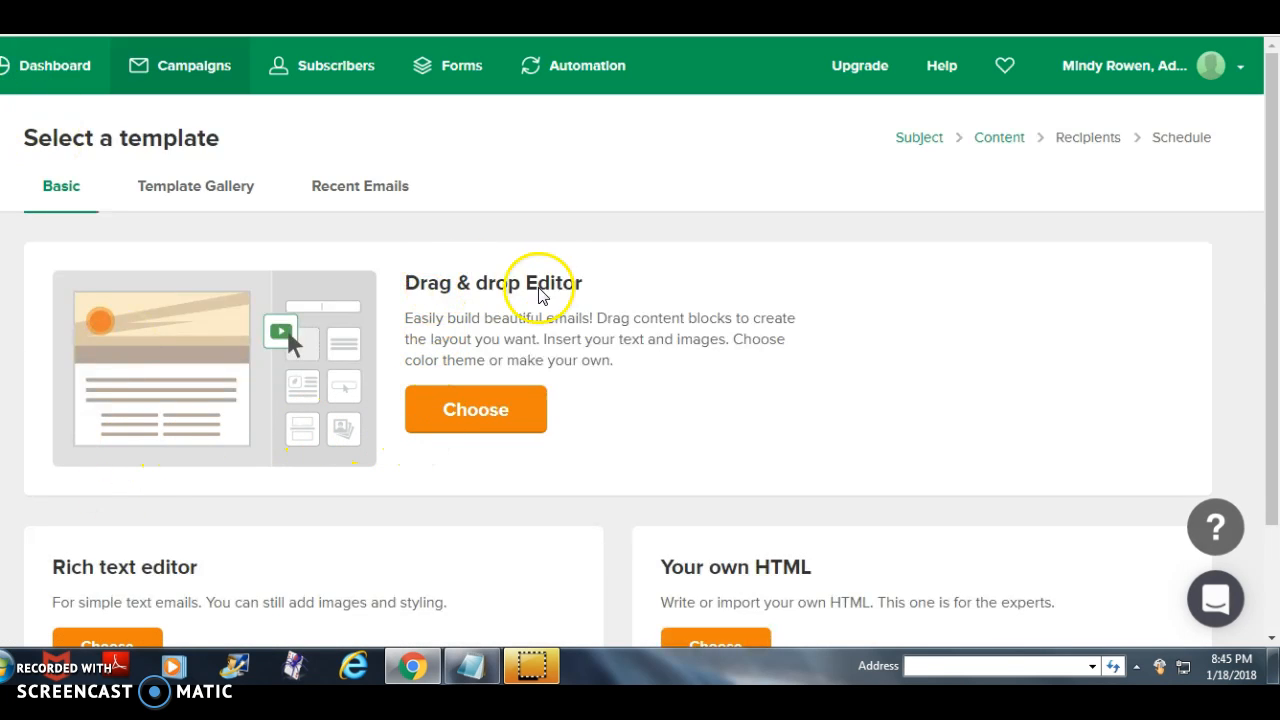
pyautogui.click(481, 411)
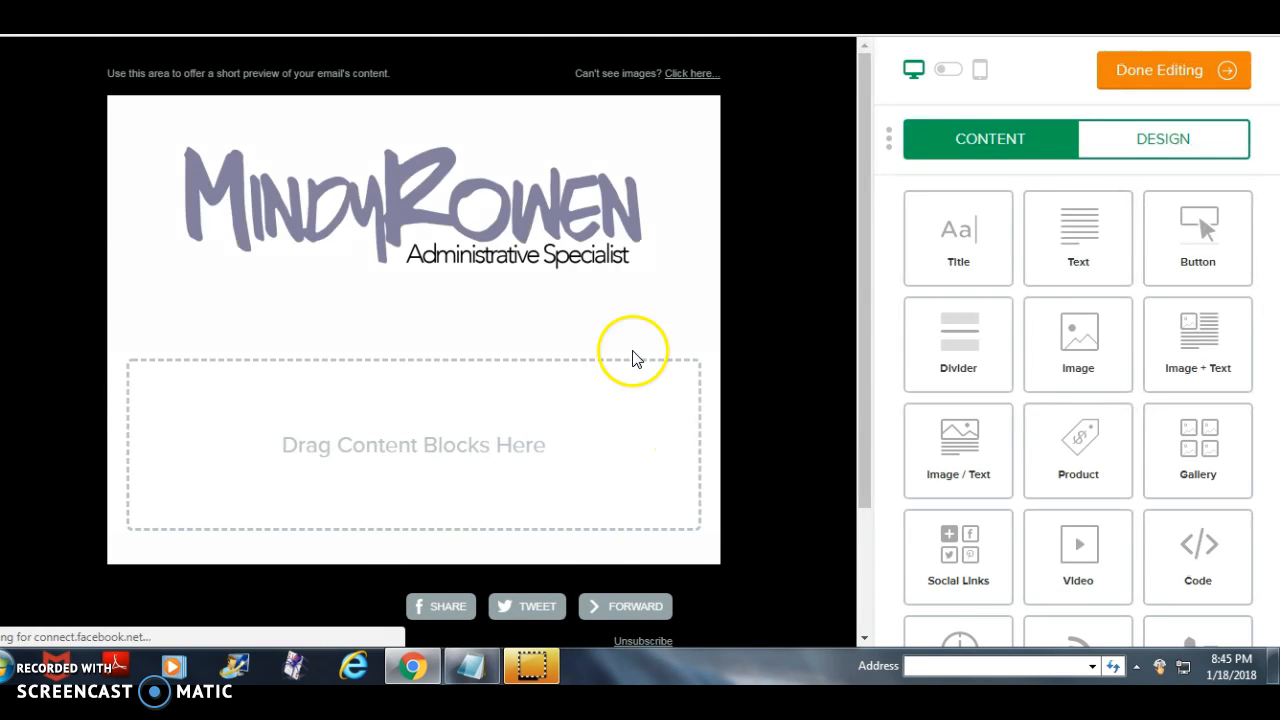
# - Add an Image block to the empty content area below the logo header and dismiss the Facebook notifications
pyautogui.moveTo(505, 169)
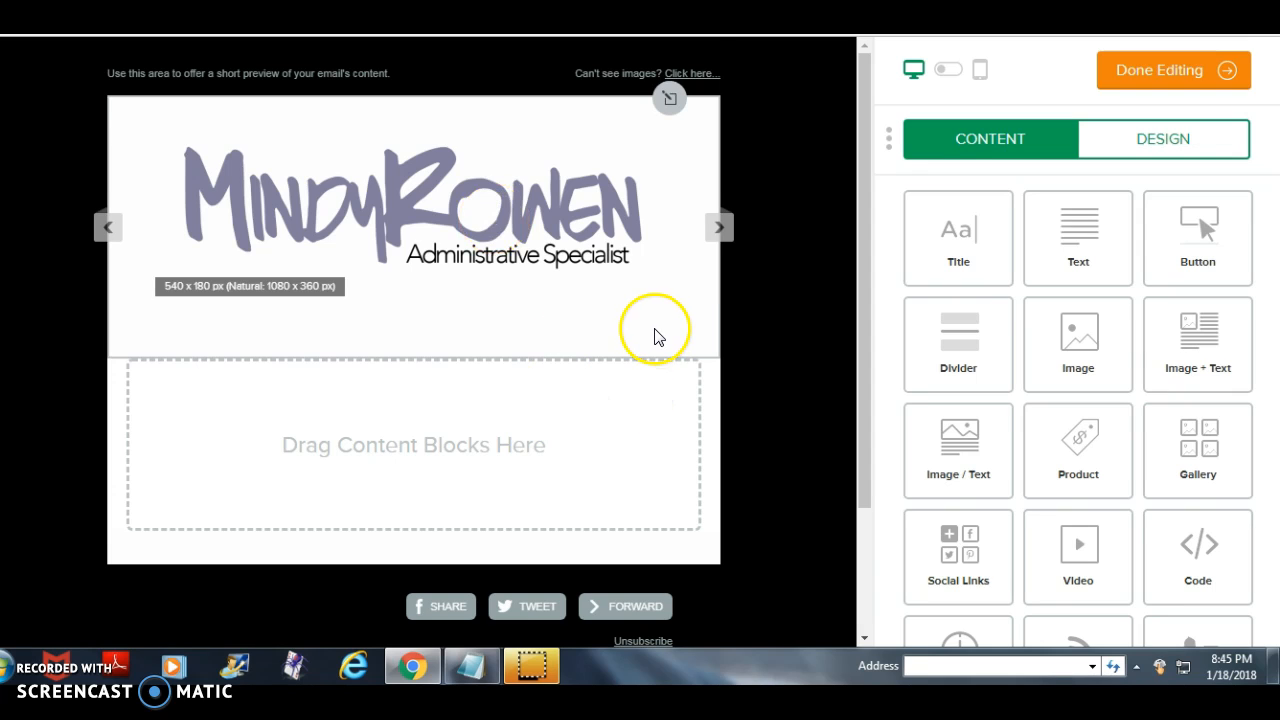
pyautogui.scroll(-1, 654, 337)
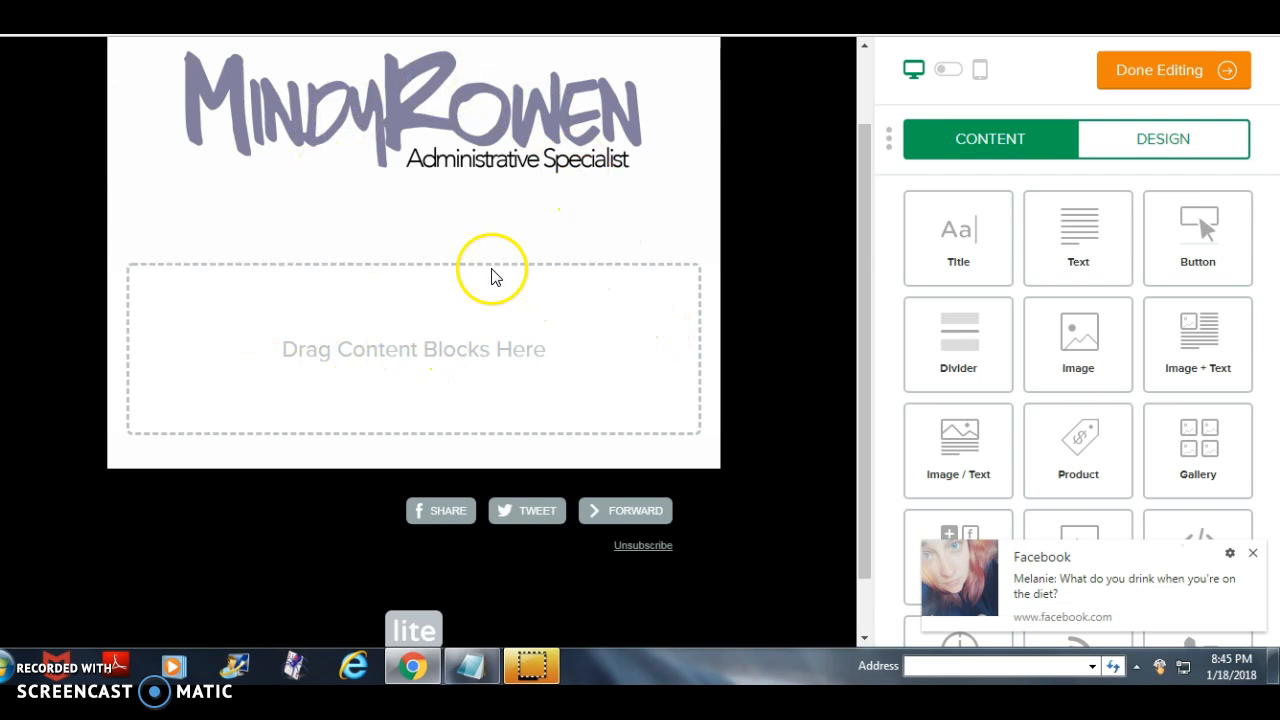
pyautogui.click(1253, 553)
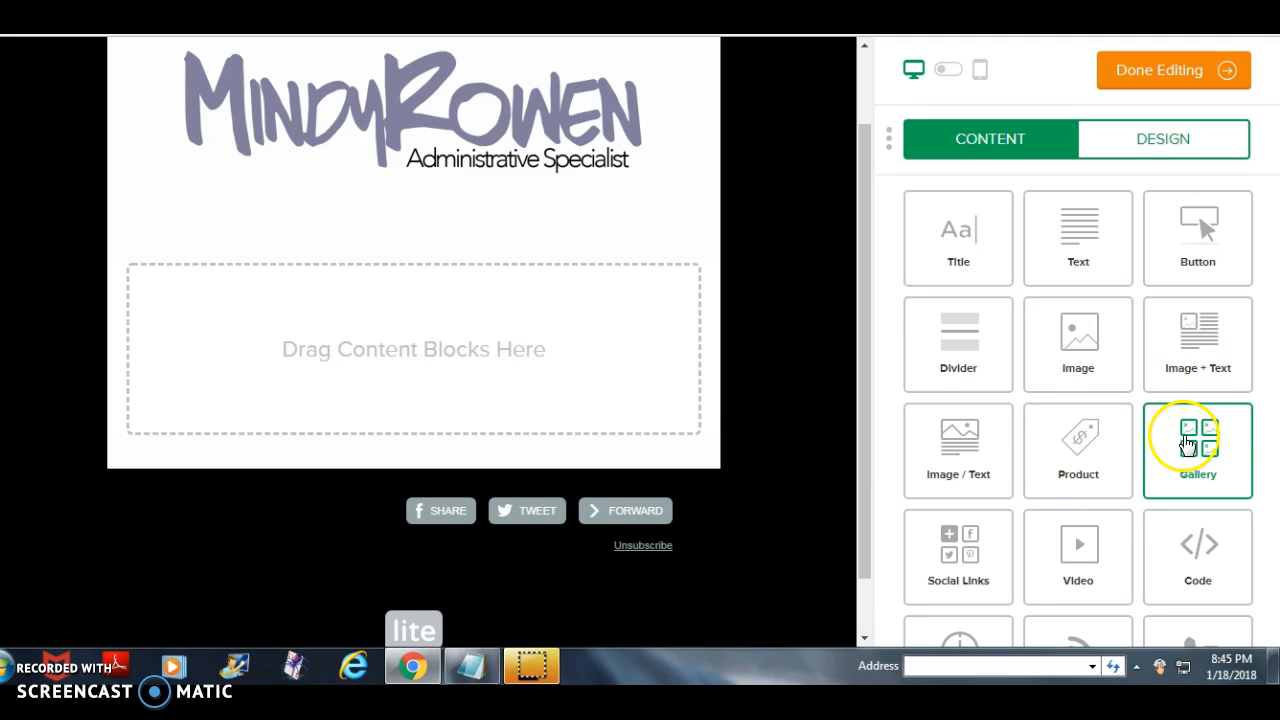
pyautogui.moveTo(1115, 345); pyautogui.dragTo(532, 374)
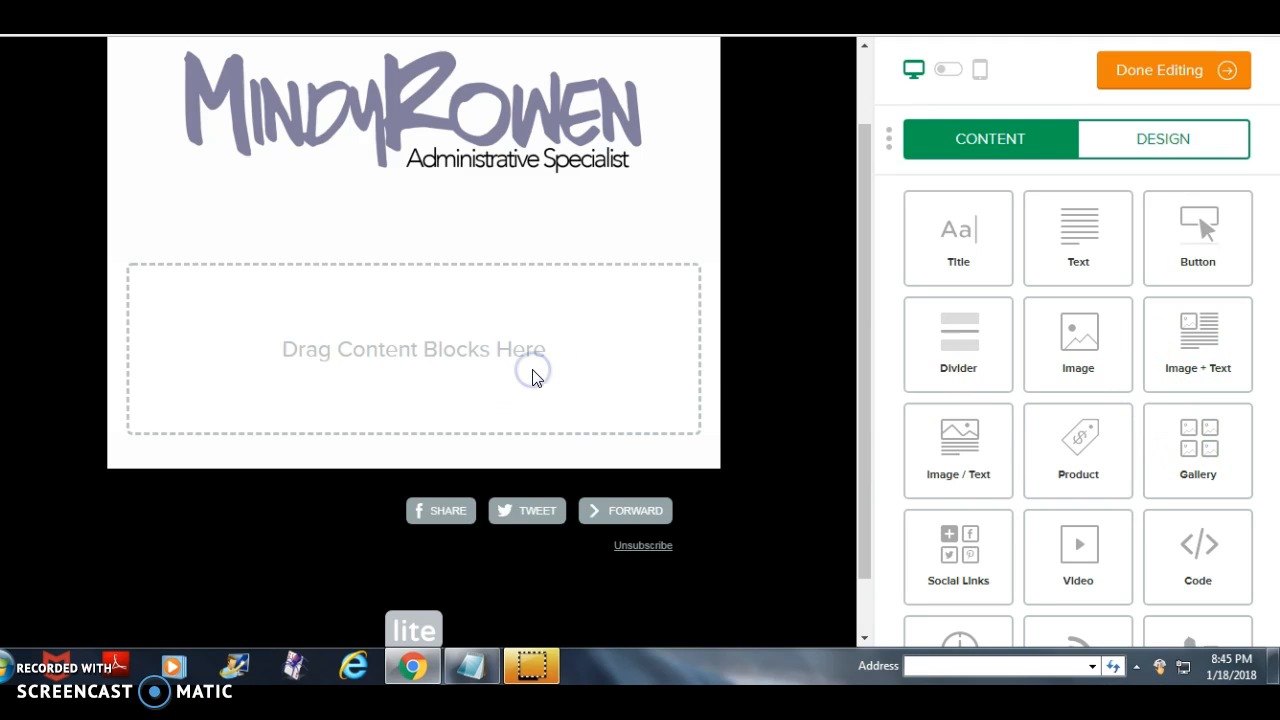
pyautogui.click(1252, 554)
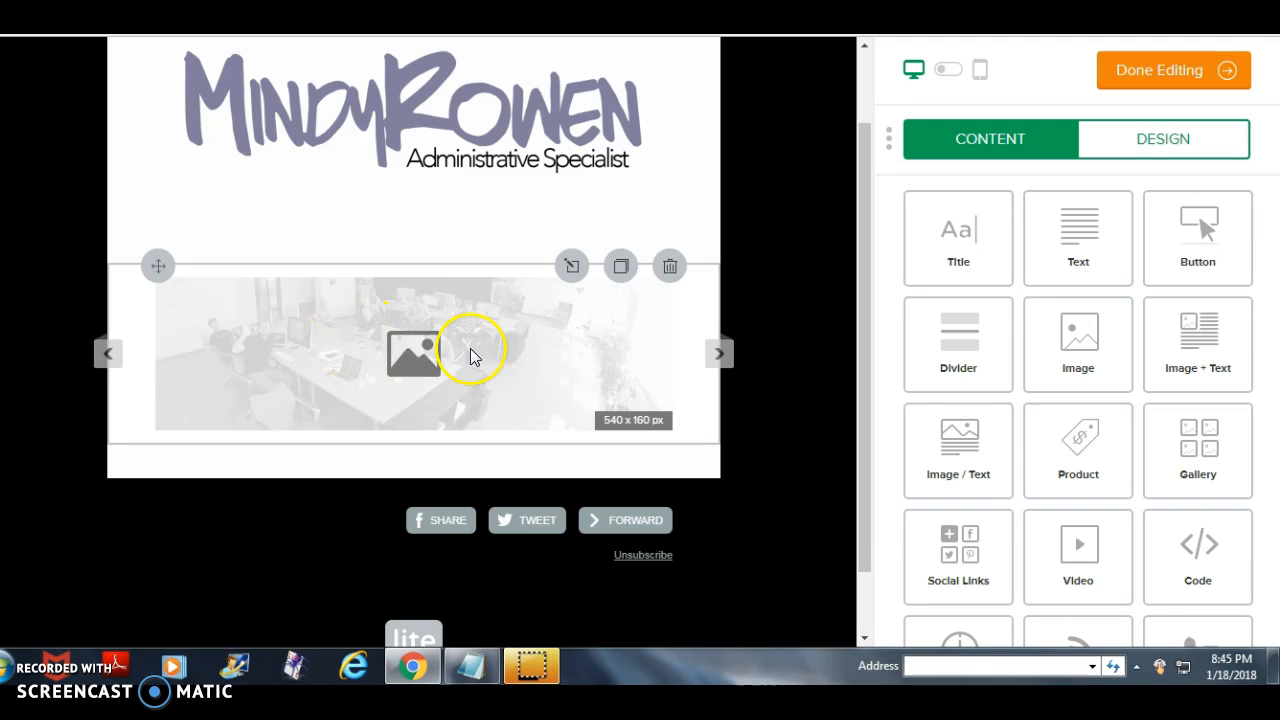
# - Add a Text block below the image block, replace its text with "Join us...." and save it
pyautogui.moveTo(1074, 236); pyautogui.dragTo(325, 415)
pyautogui.scroll(-1, 417, 420)
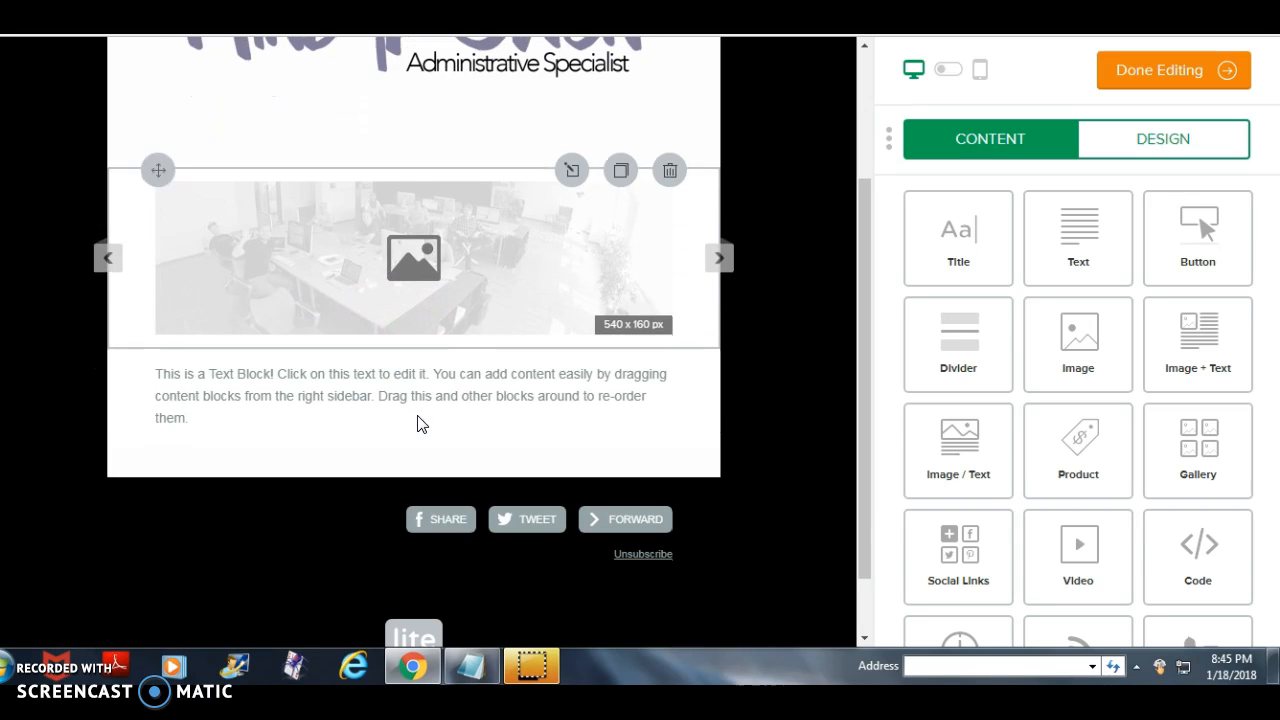
pyautogui.click(160, 372)
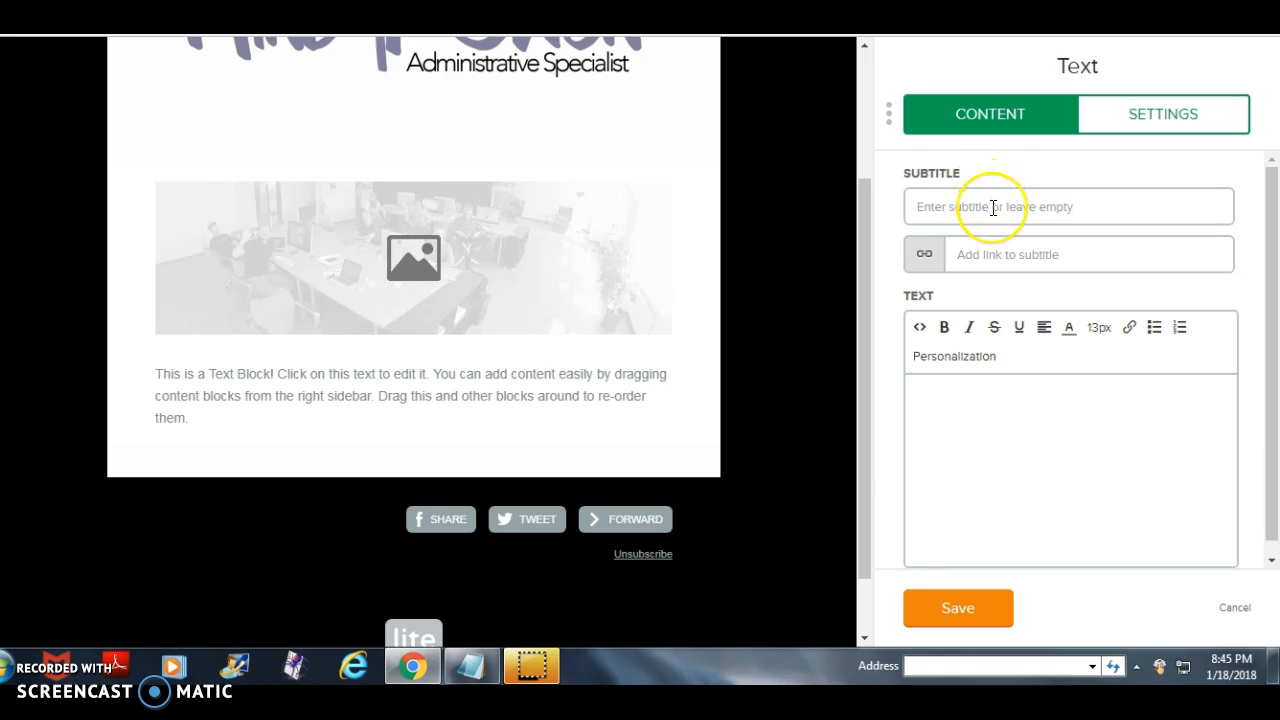
pyautogui.click(990, 249)
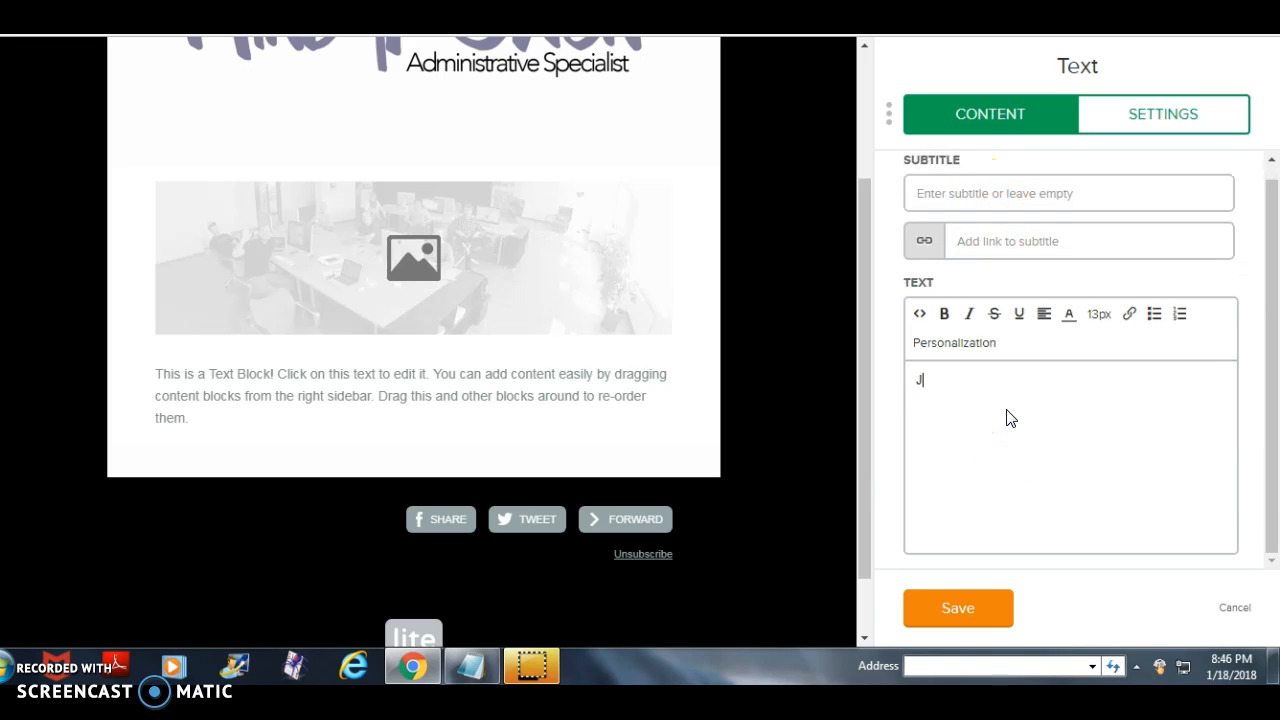
pyautogui.write('oin us....')
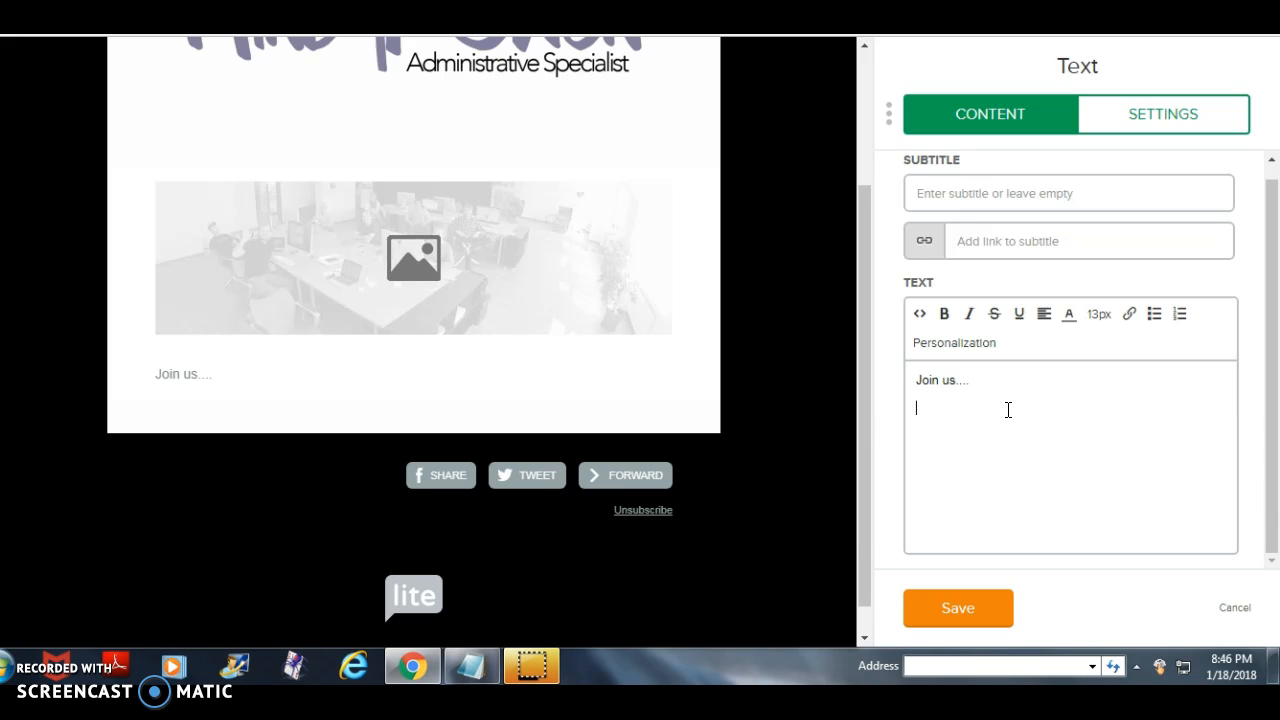
pyautogui.click(971, 606)
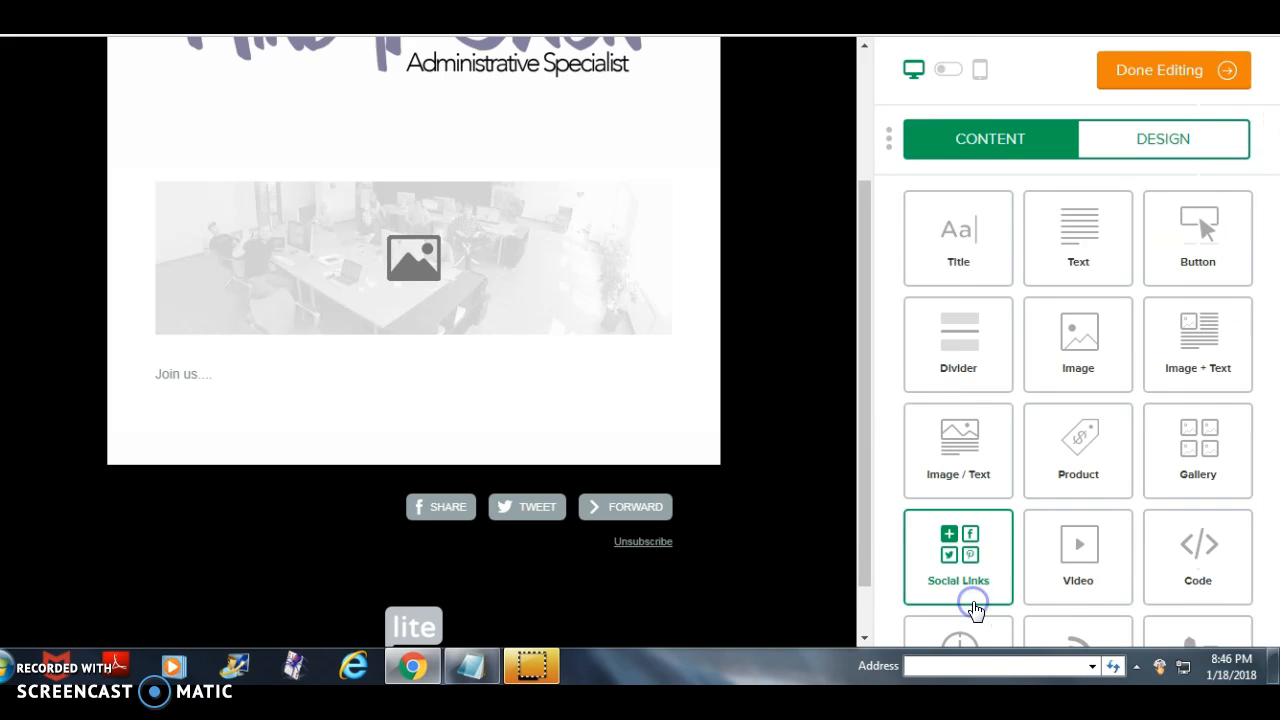
# - Add a Divider block below the "Join us...." text block
pyautogui.moveTo(944, 347); pyautogui.dragTo(523, 471)
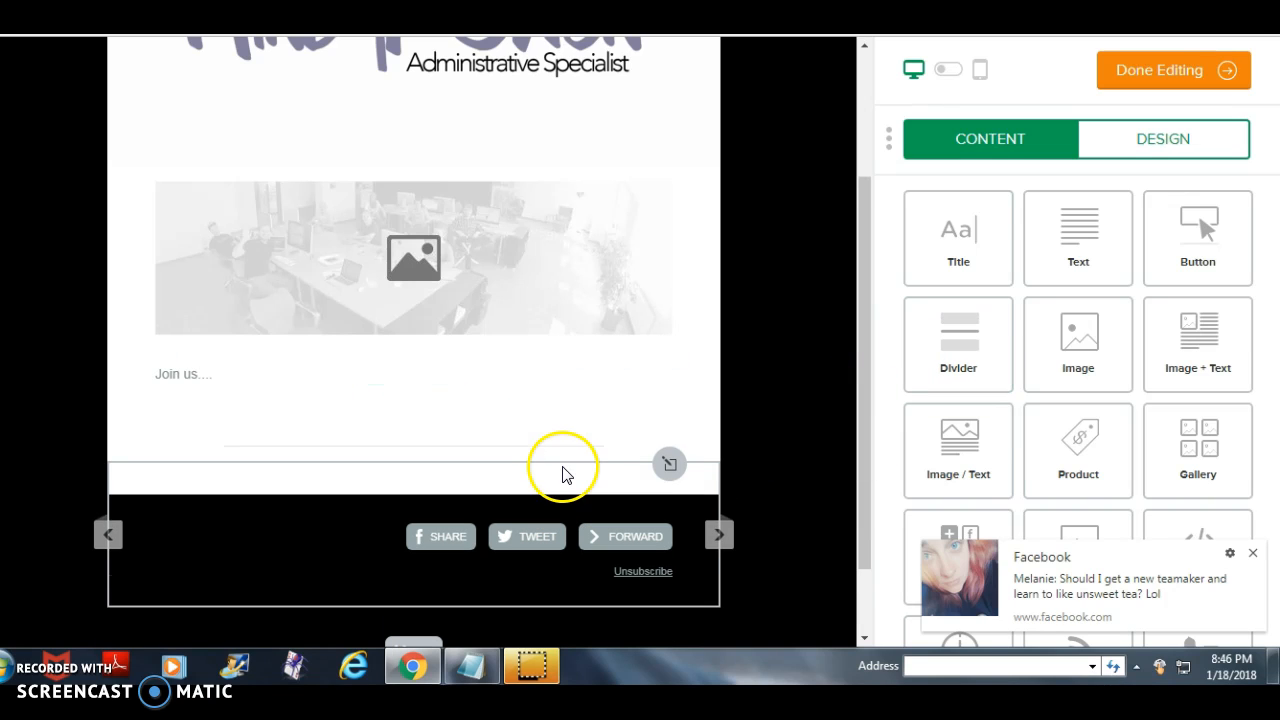
pyautogui.scroll(-1, 746, 386)
pyautogui.moveTo(628, 352)
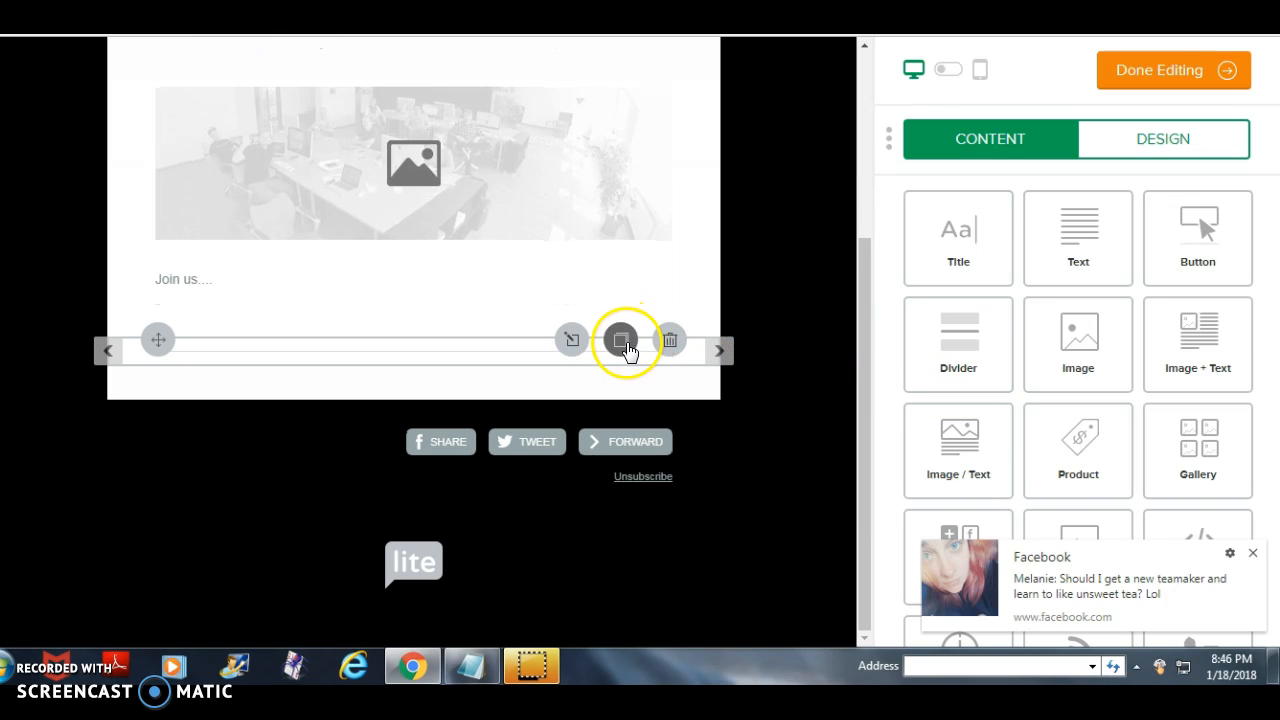
# - View the divider's color, style and size options and cancel them without making changes
pyautogui.click(468, 352)
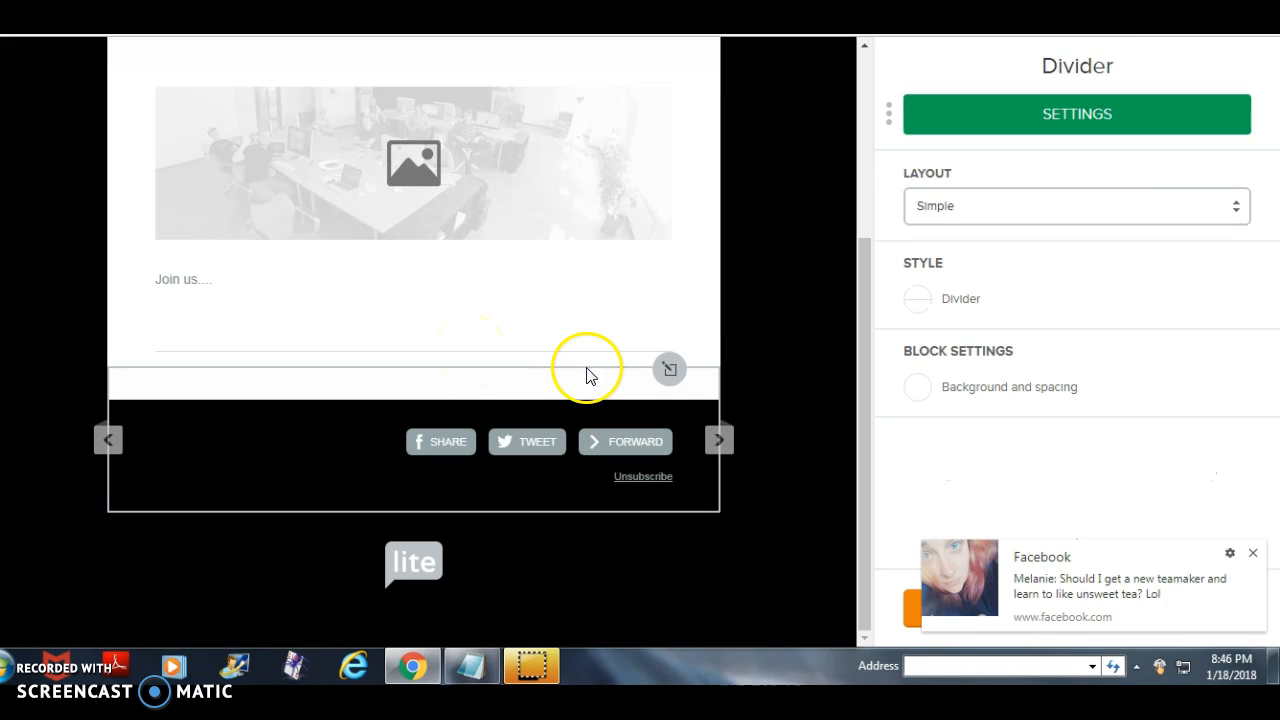
pyautogui.click(915, 300)
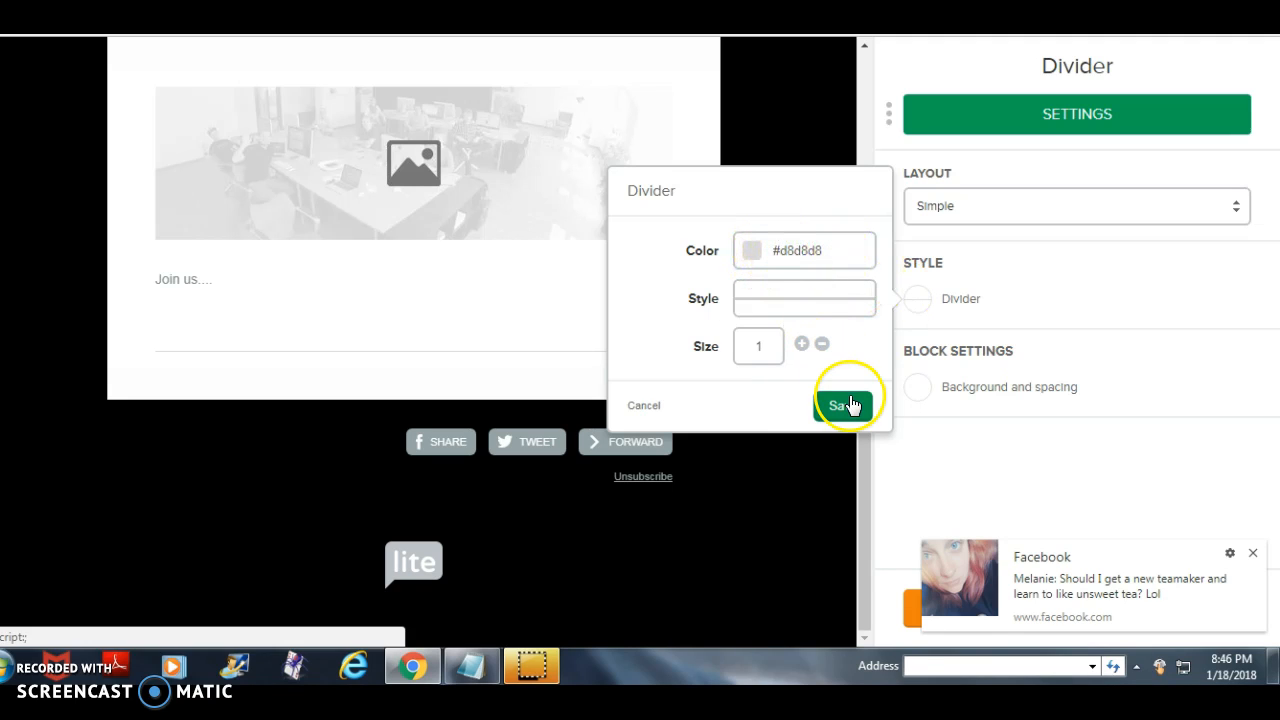
pyautogui.click(652, 406)
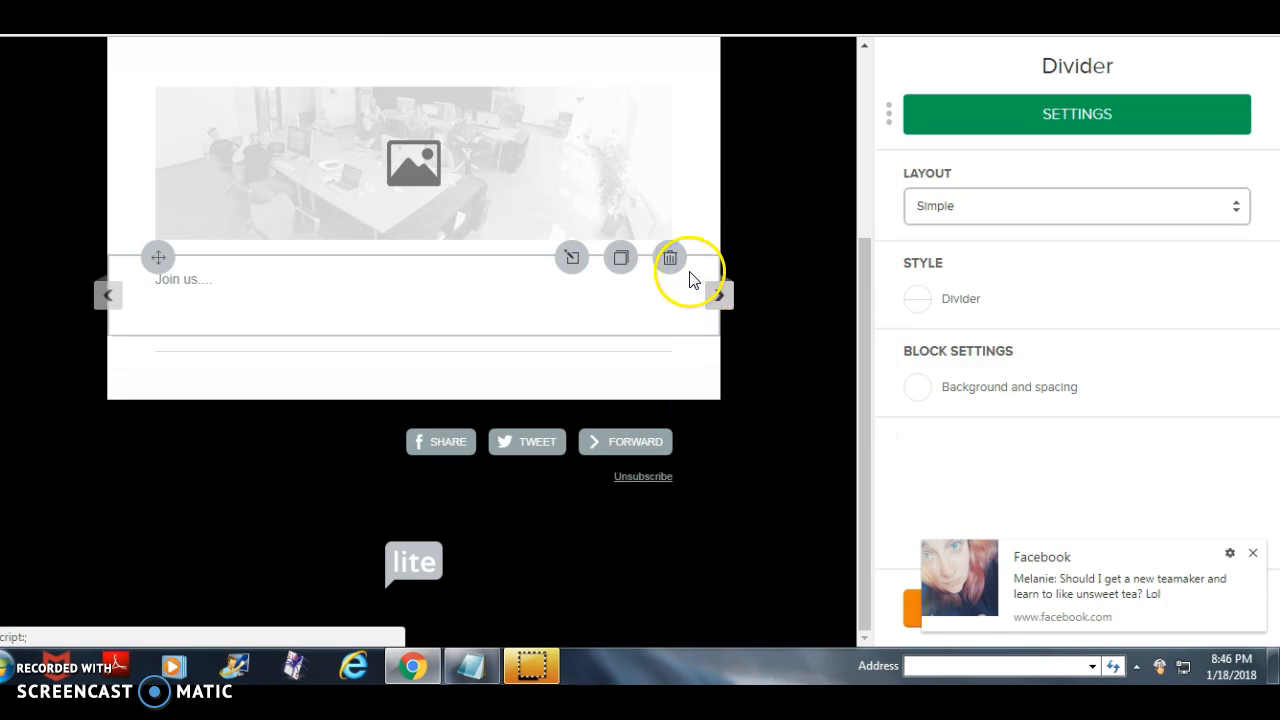
# - Delete the "Join us...." text block, dismiss the Facebook notification and save the divider settings
pyautogui.scroll(1, 680, 268)
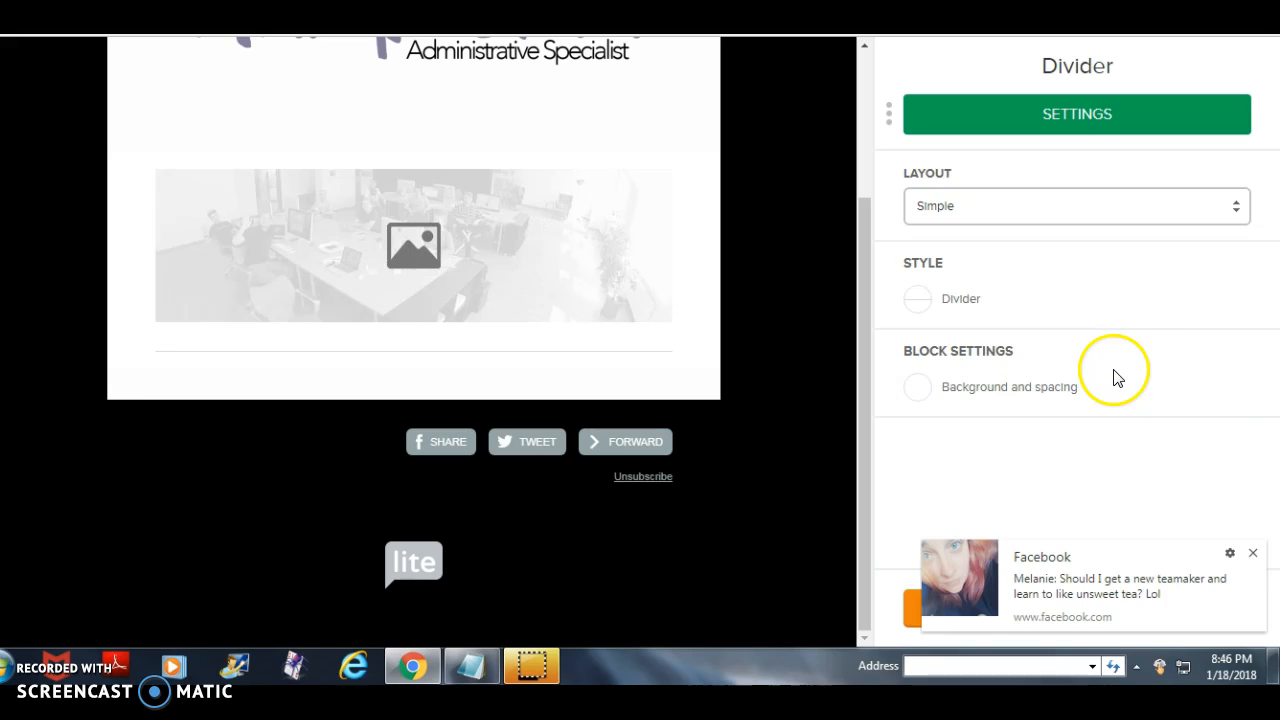
pyautogui.click(1253, 552)
pyautogui.click(971, 613)
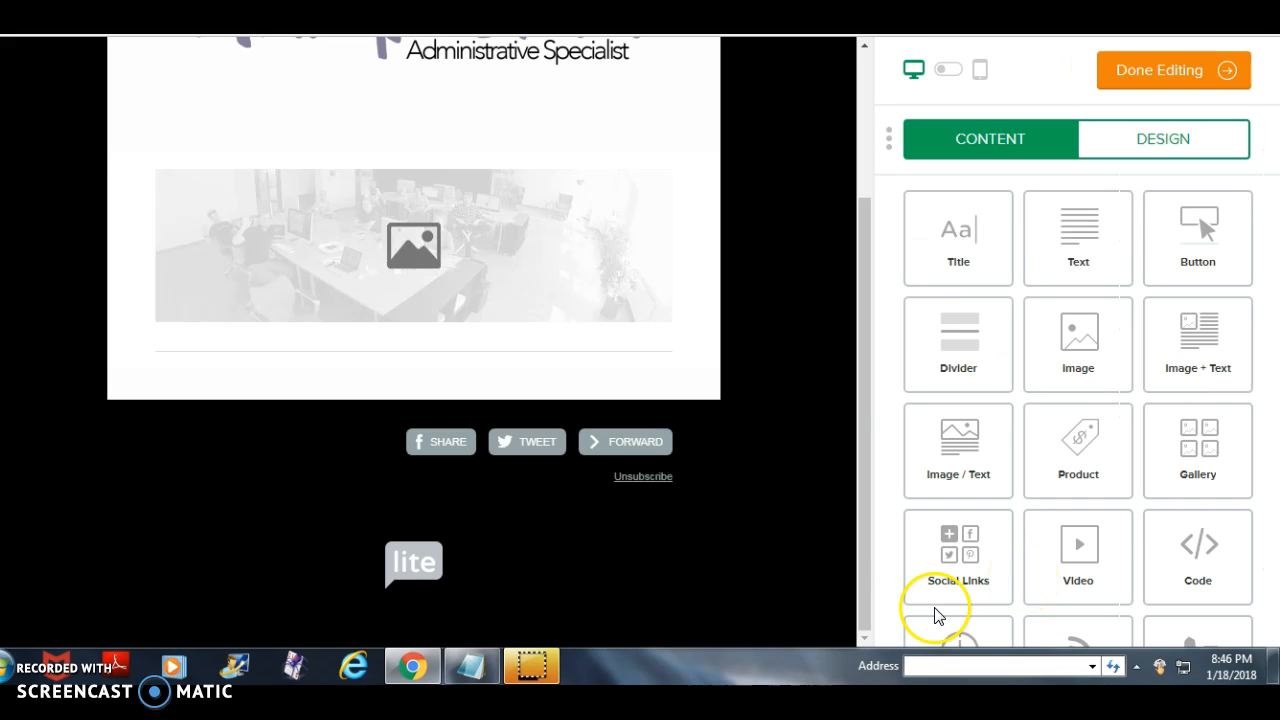
# - Add a Social Links block below the divider and save it with the Facebook and Twitter links
pyautogui.moveTo(963, 569); pyautogui.dragTo(414, 414)
pyautogui.moveTo(957, 552); pyautogui.dragTo(431, 360)
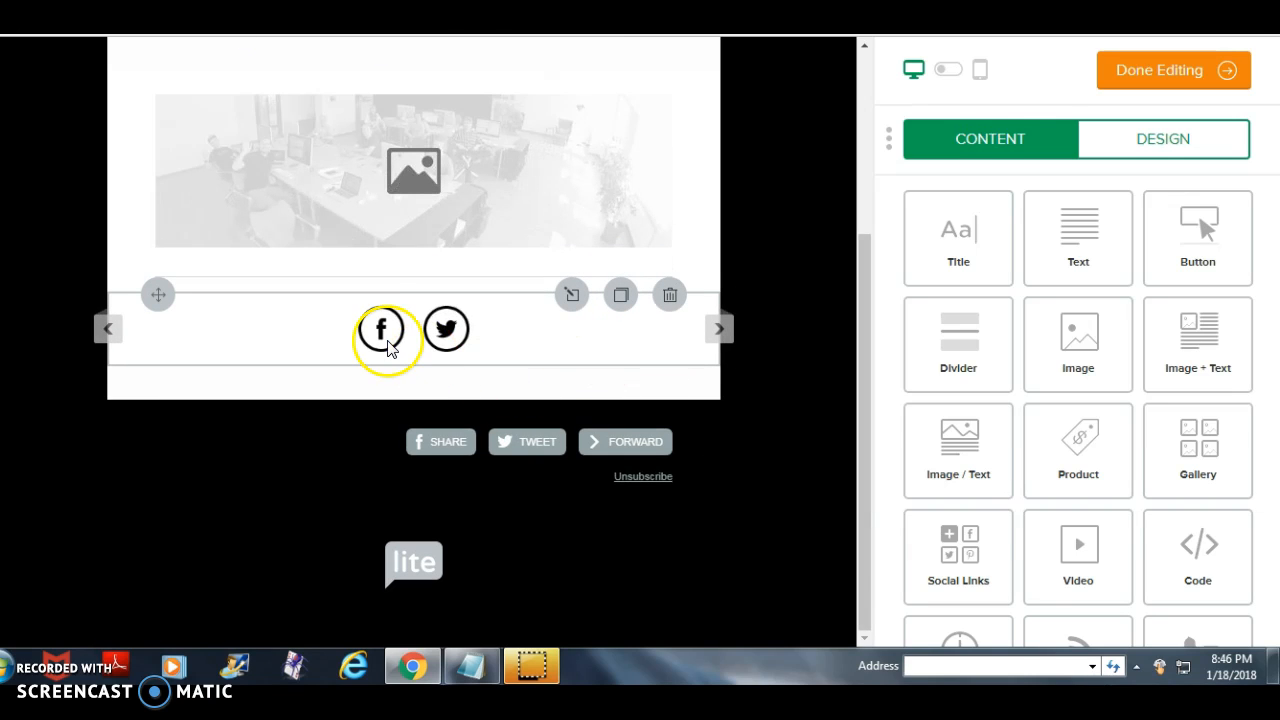
pyautogui.click(388, 345)
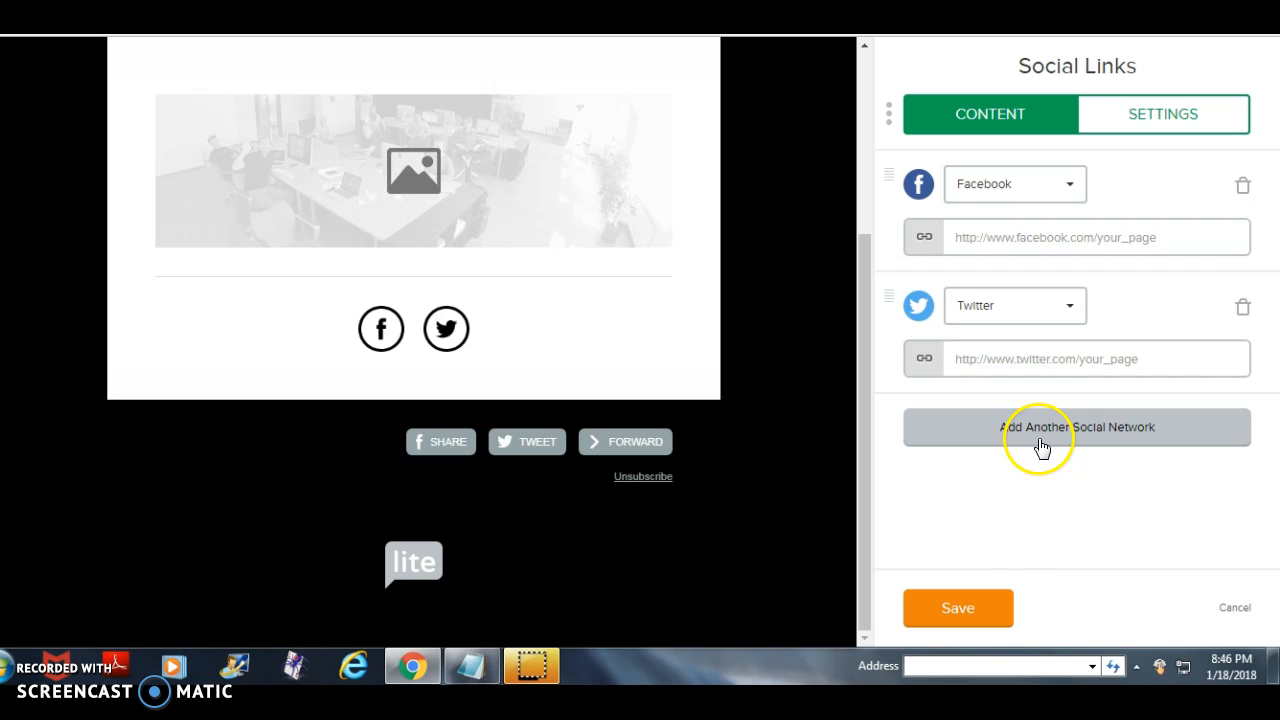
pyautogui.click(997, 607)
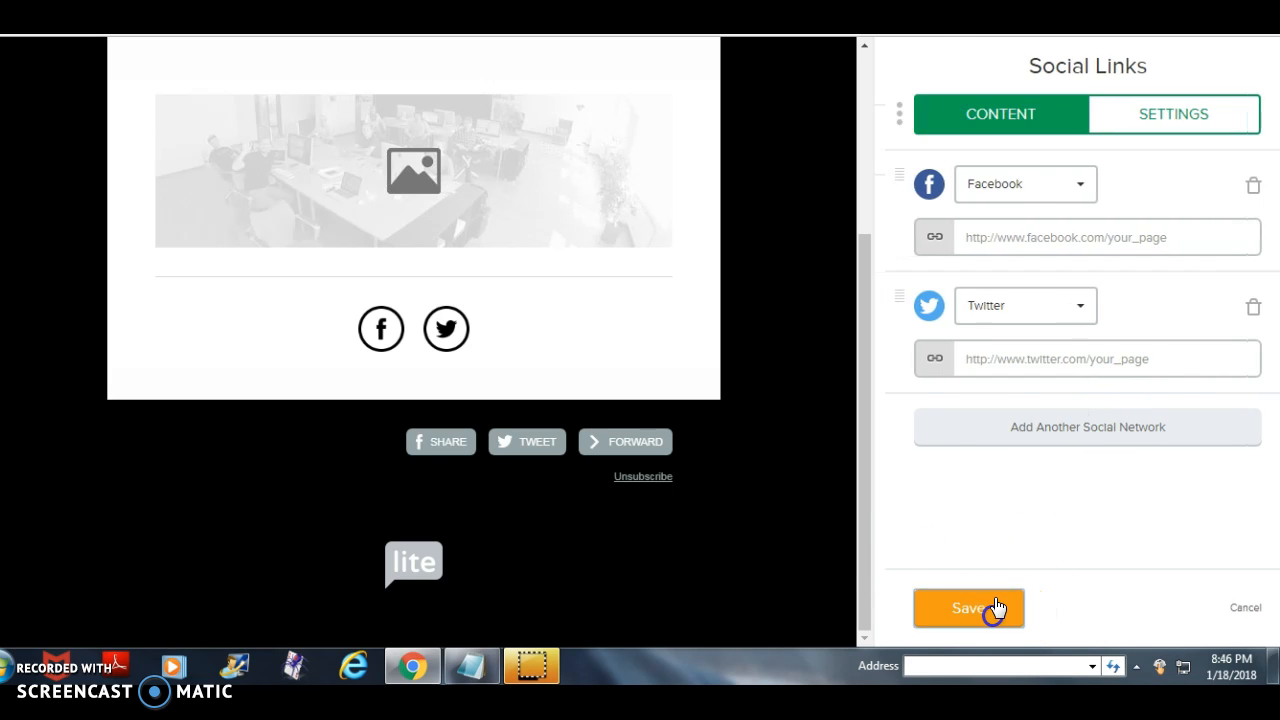
# - Finish editing the email design, continue to the recipients and look through the subscriber groups
pyautogui.scroll(3, 669, 420)
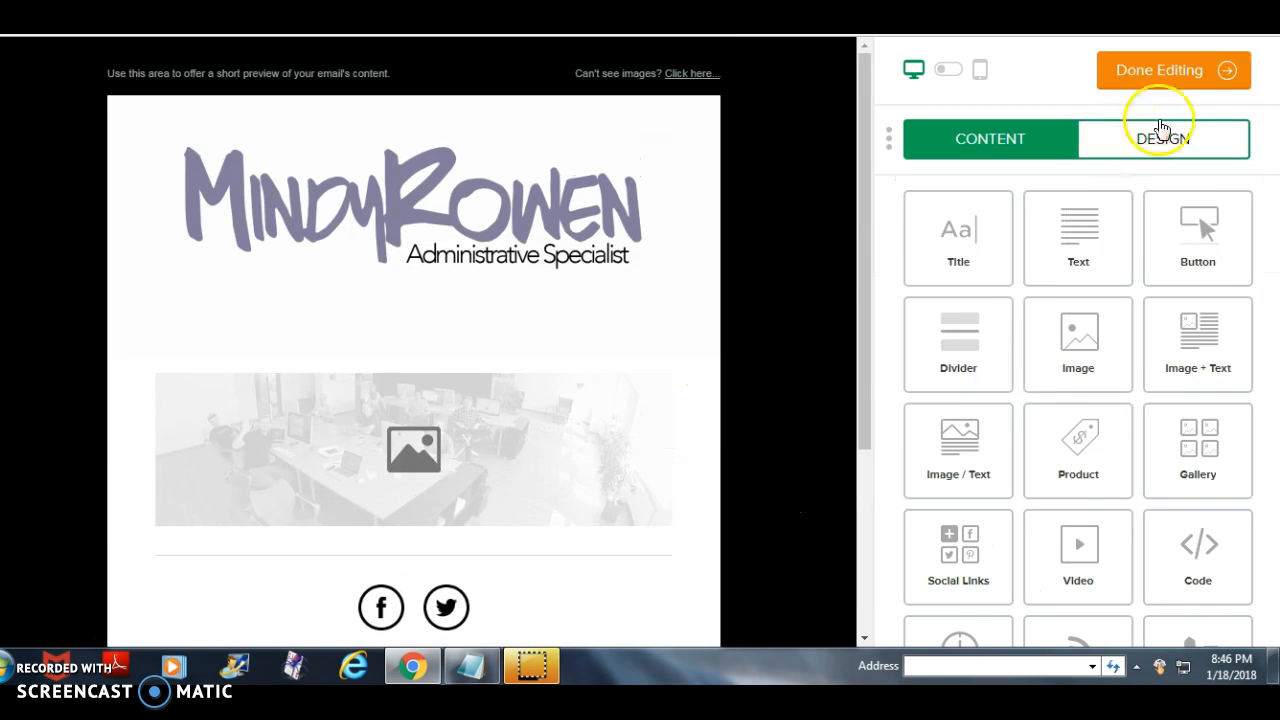
pyautogui.click(1182, 68)
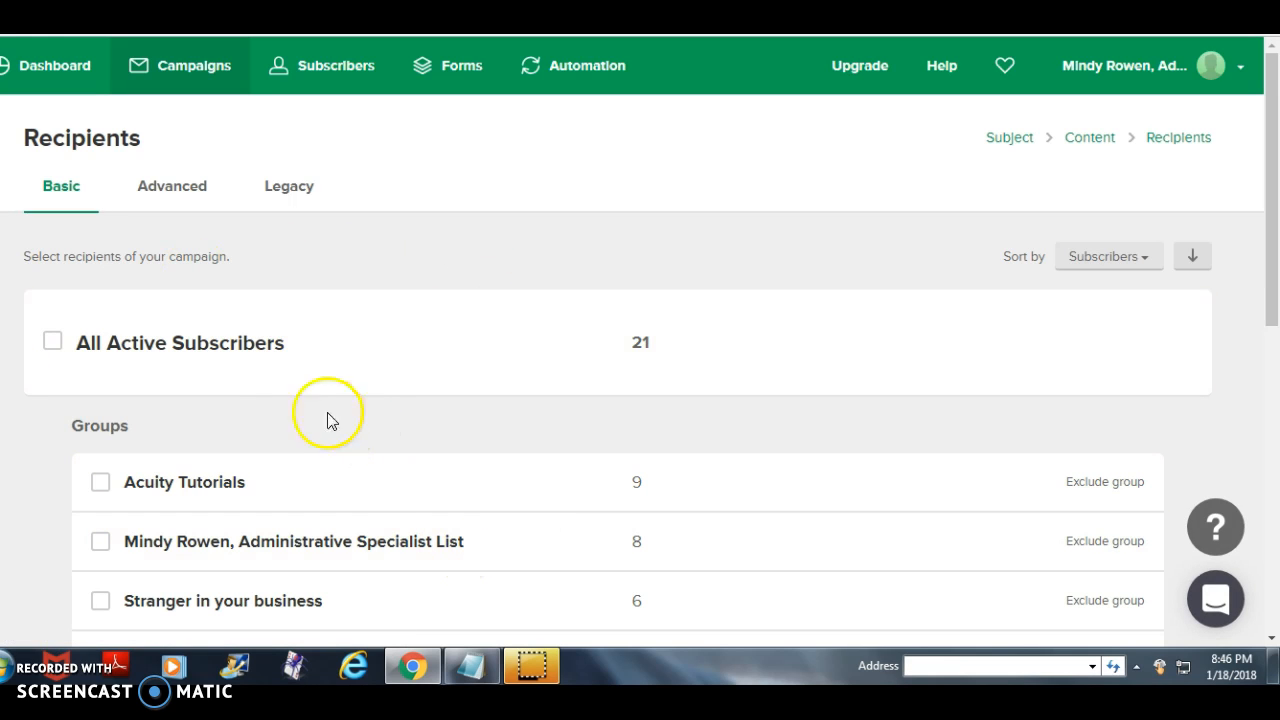
pyautogui.scroll(-2, 437, 371)
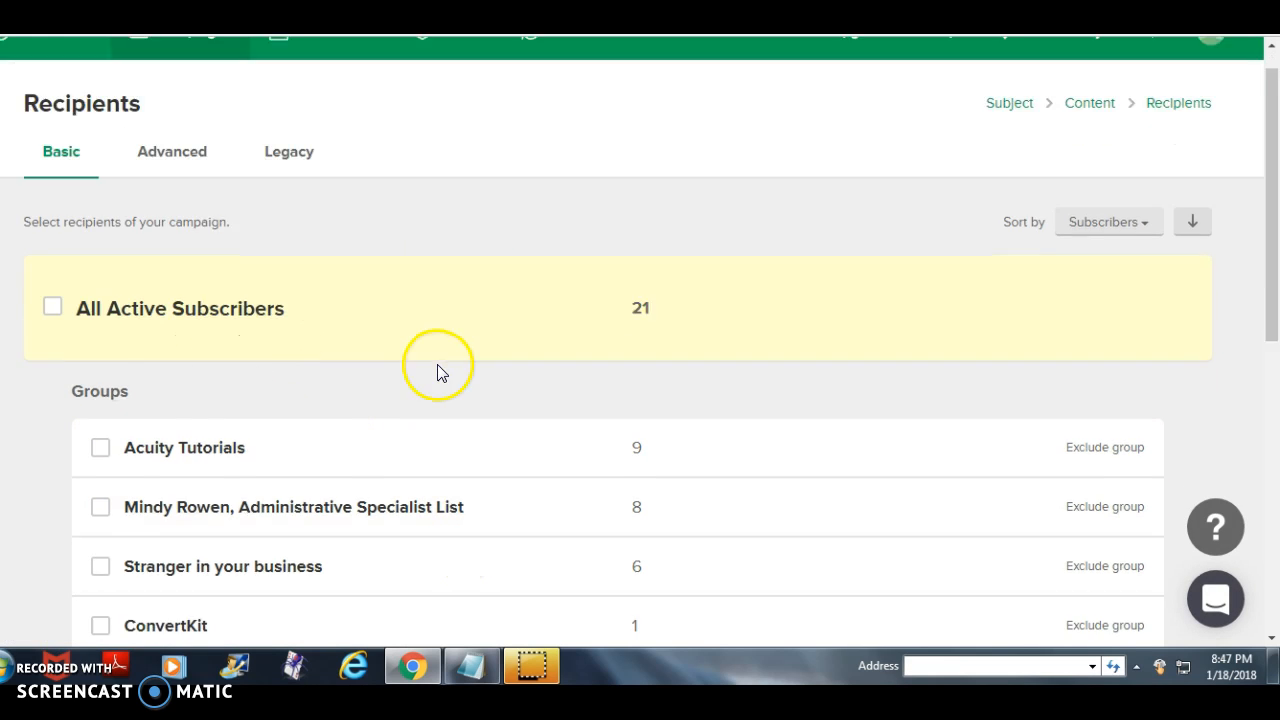
pyautogui.scroll(-3, 180, 395)
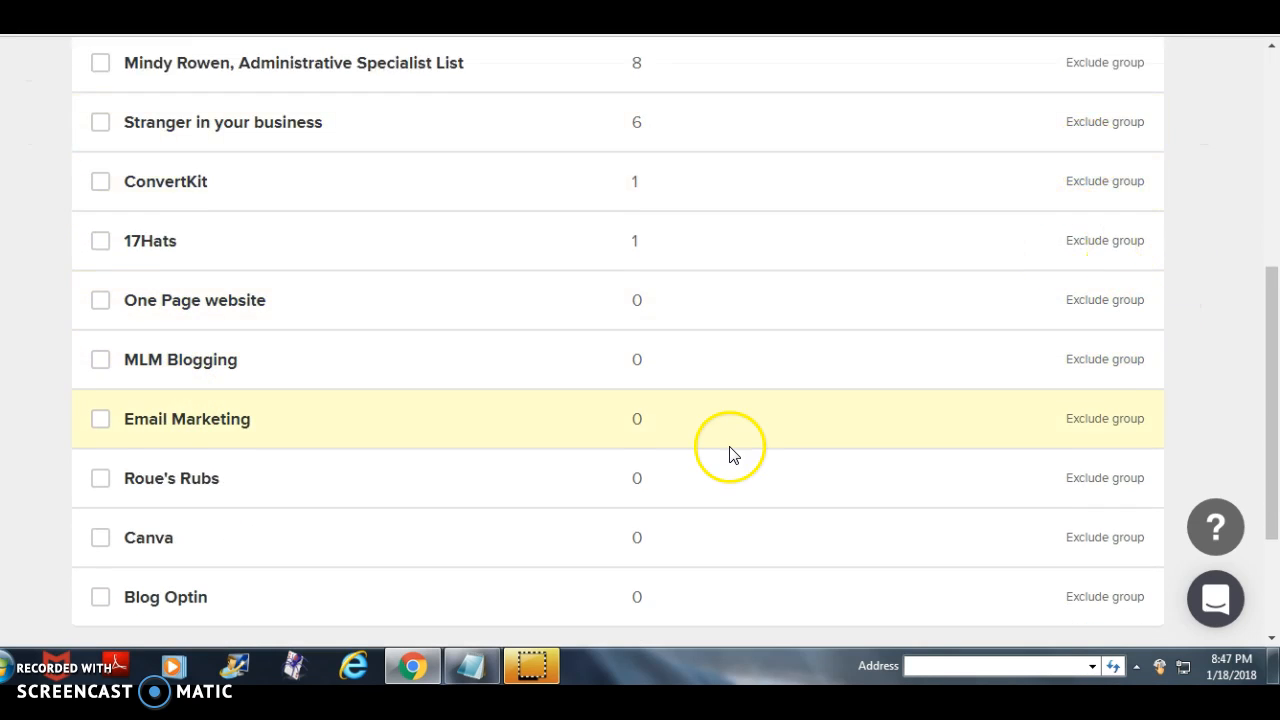
# - Select the Acuity Tutorials group as the campaign's recipients, continue to the confirmation page and review the subject, content and recipients
pyautogui.scroll(2, 728, 450)
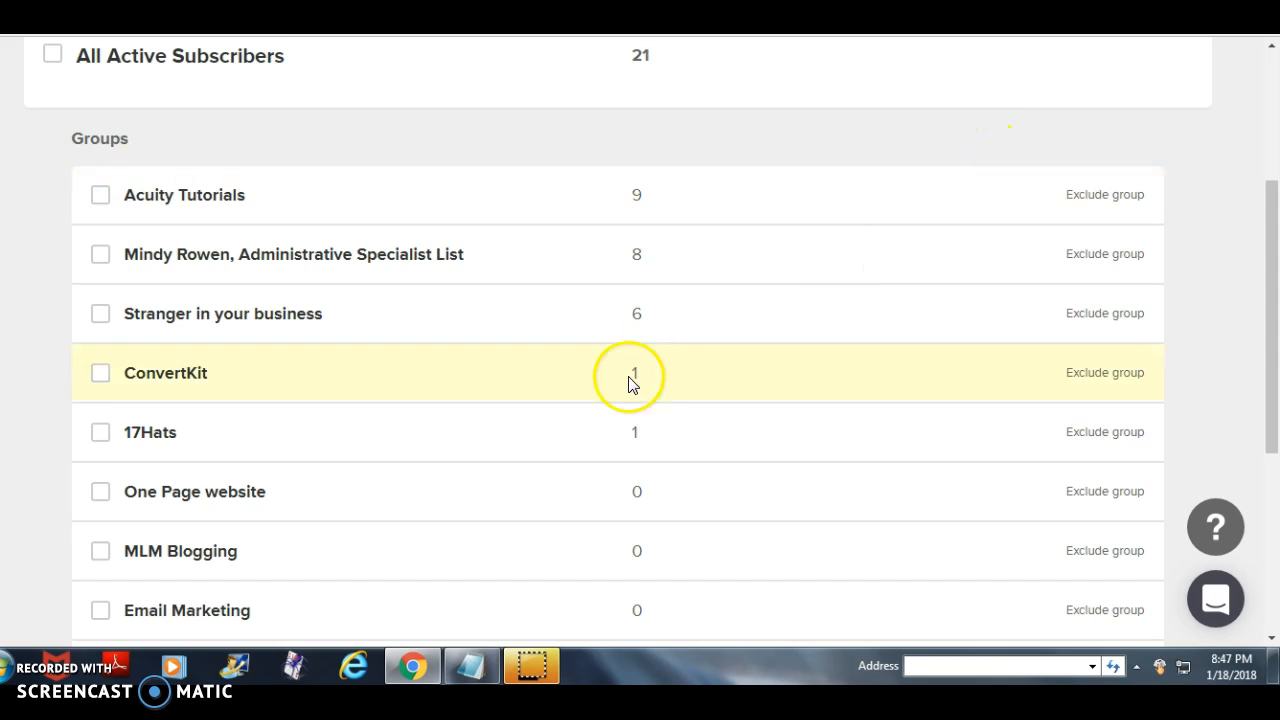
pyautogui.scroll(1, 481, 315)
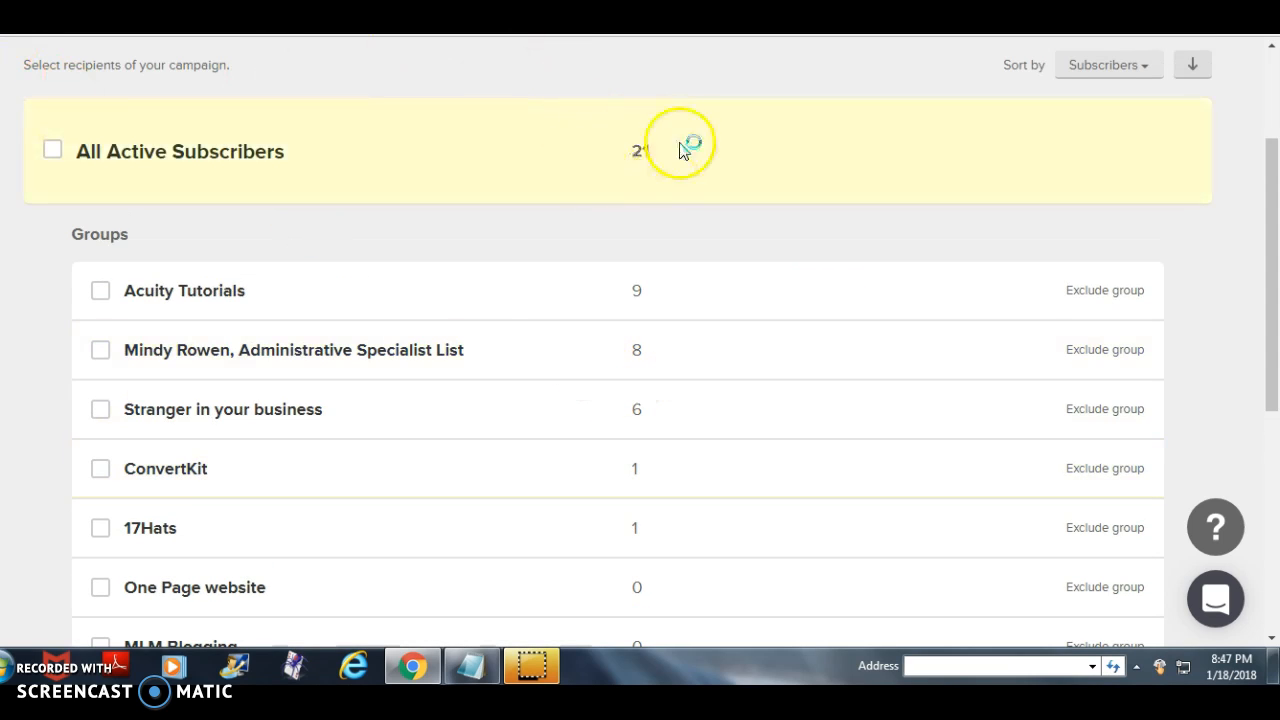
pyautogui.click(101, 290)
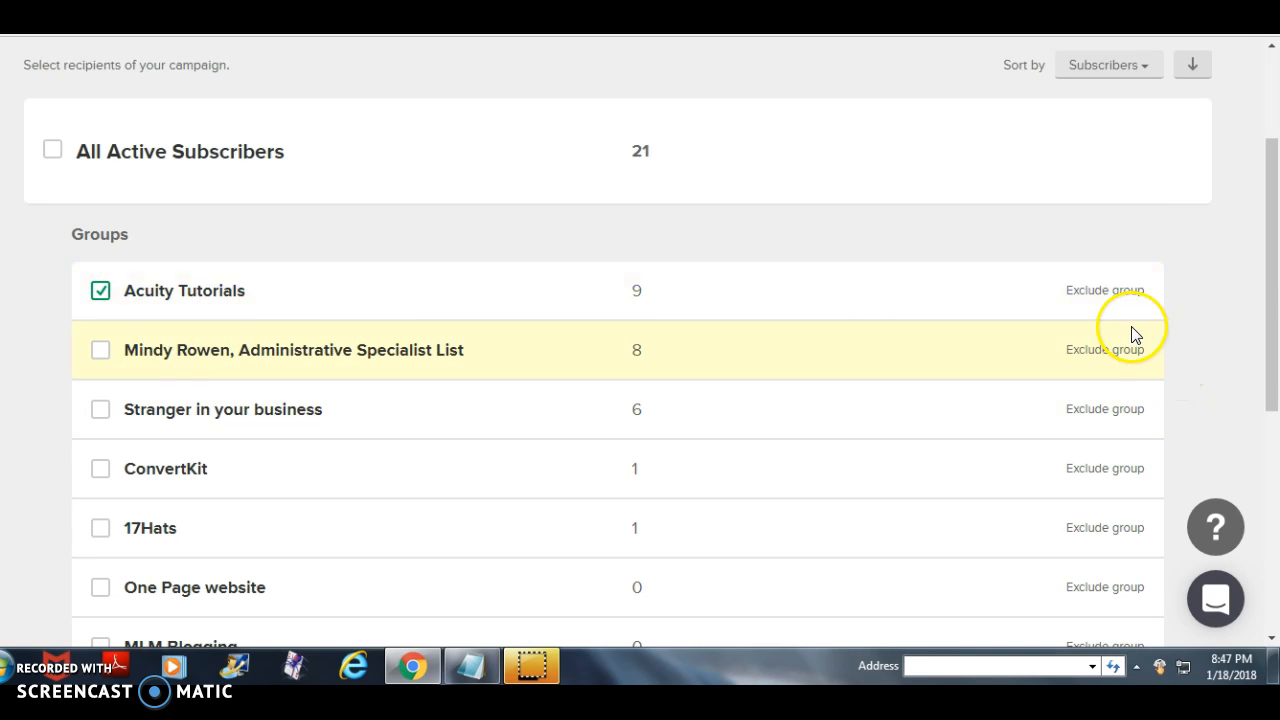
pyautogui.scroll(-5, 608, 517)
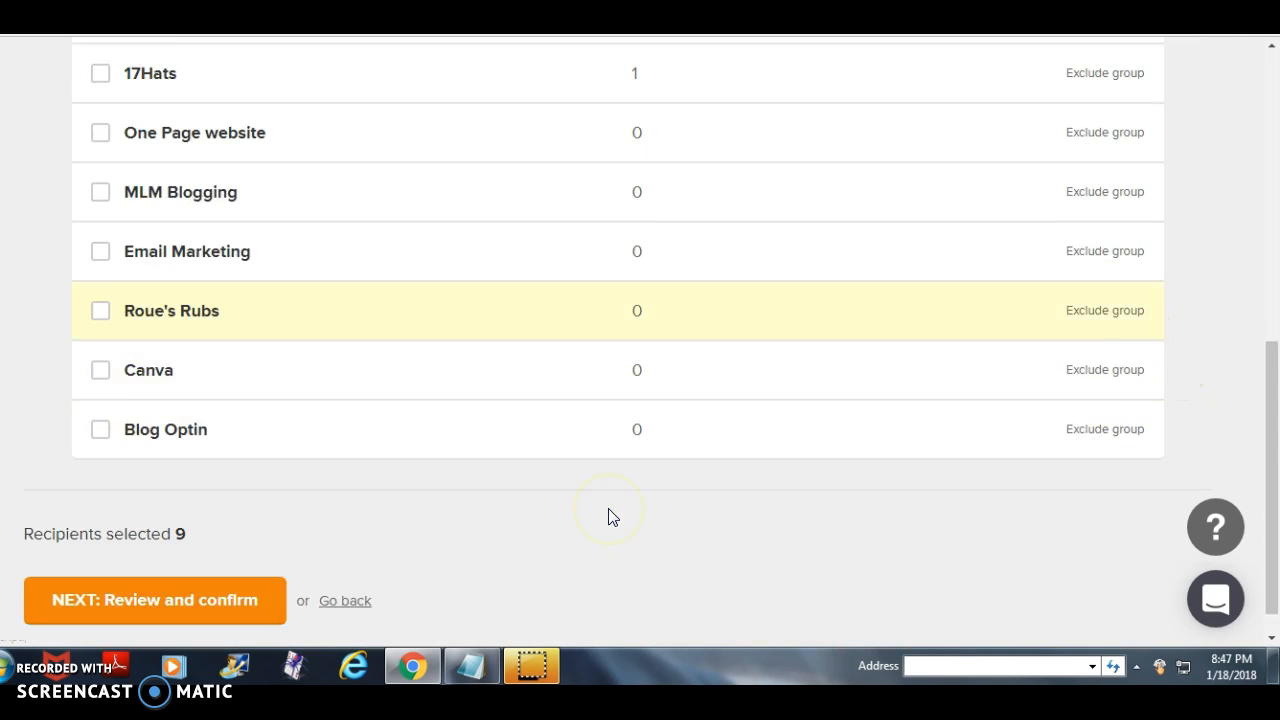
pyautogui.click(274, 578)
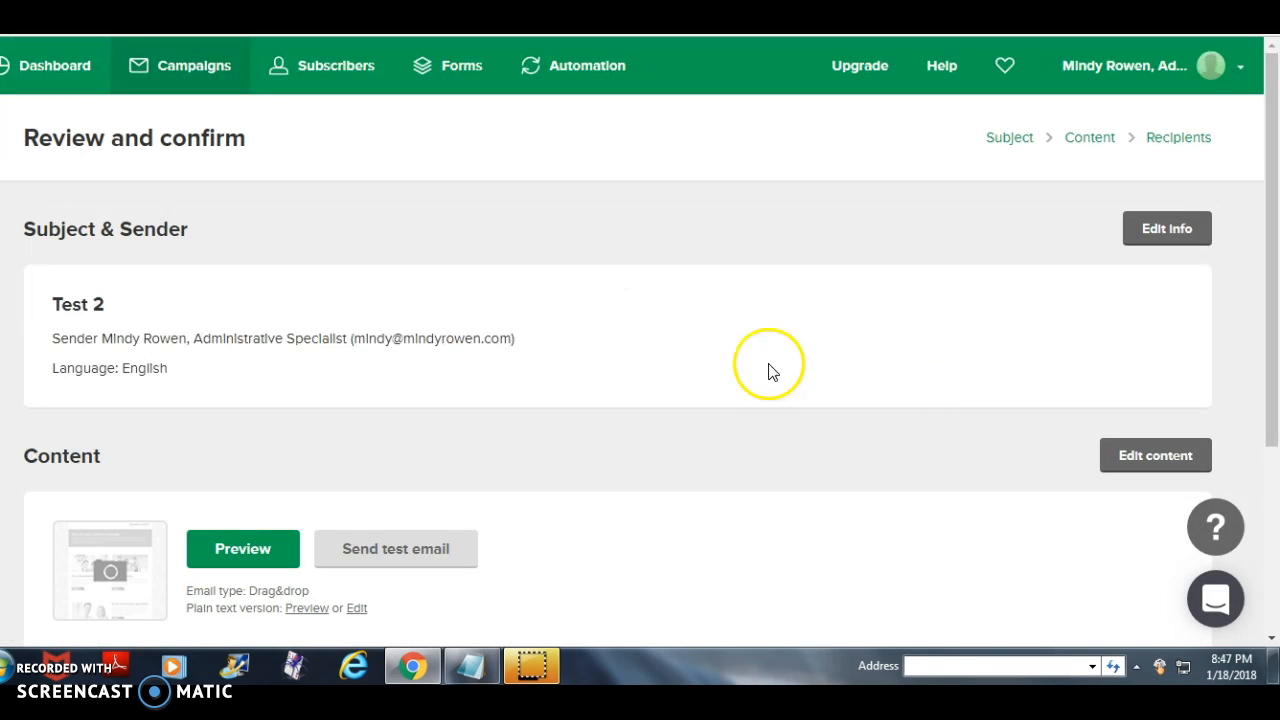
pyautogui.scroll(-3, 634, 380)
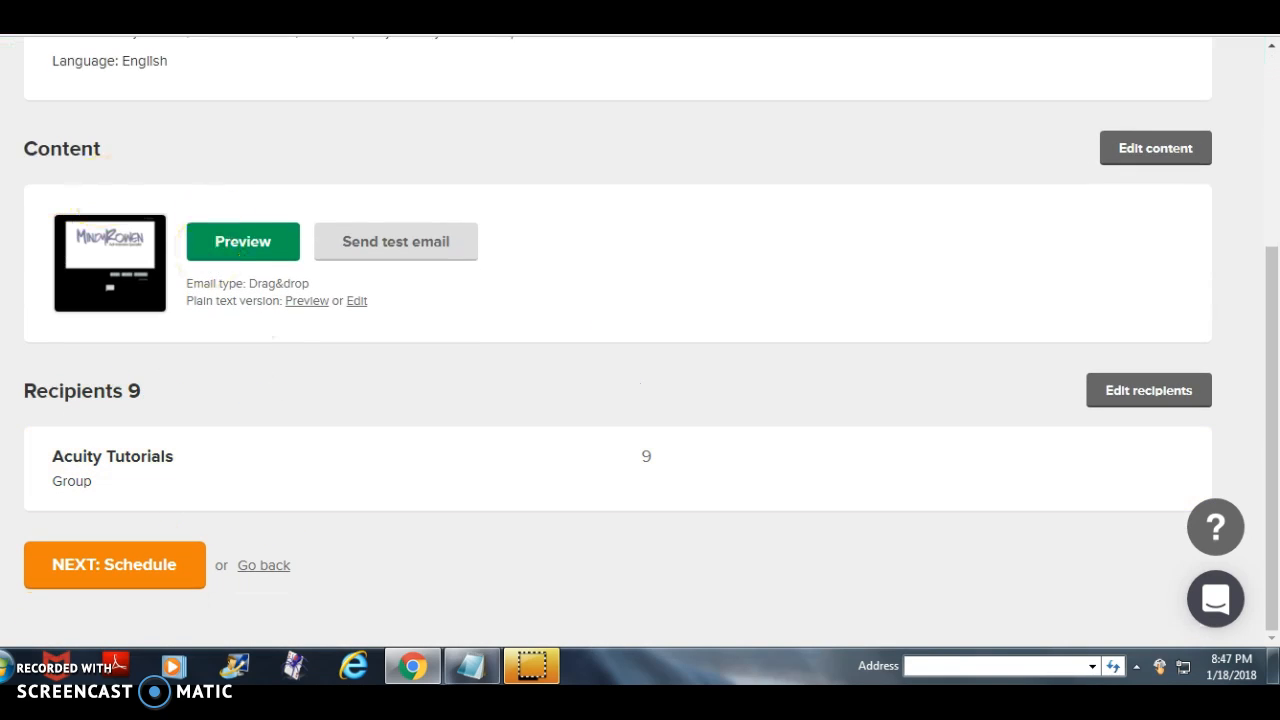
pyautogui.scroll(3, 506, 591)
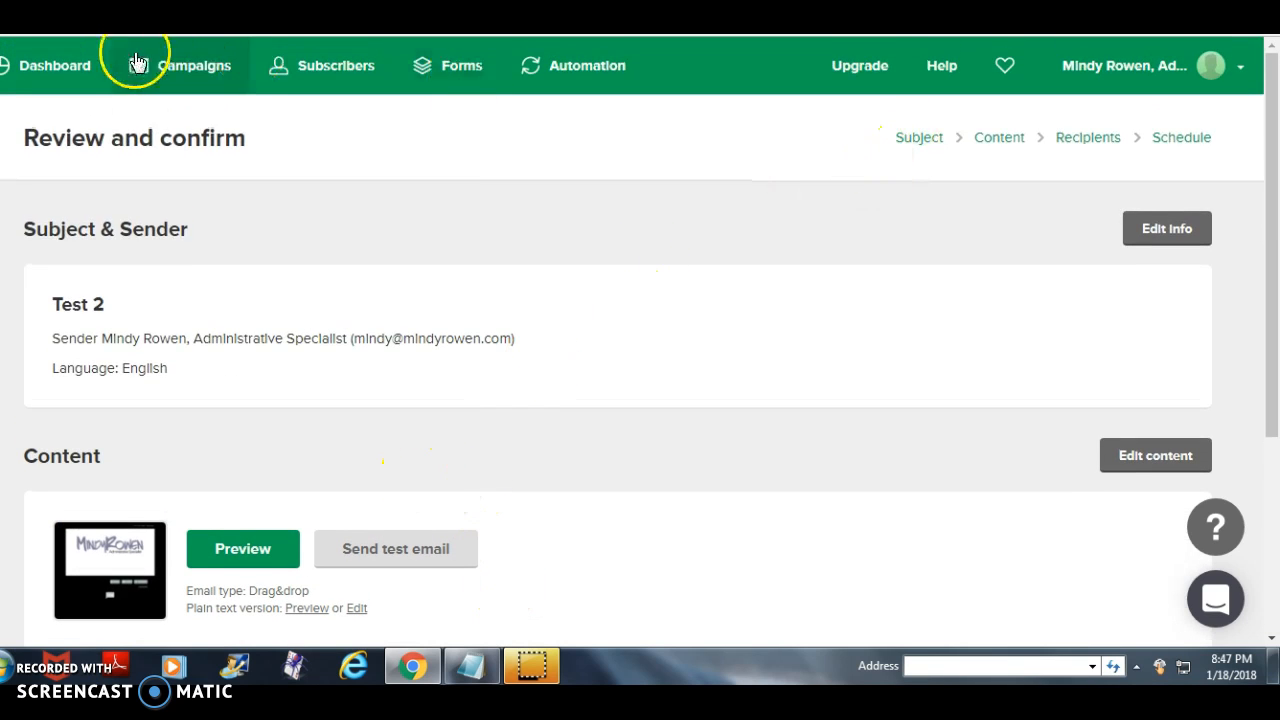
# - Browse the list of active subscribers and open the profile of one subscriber
pyautogui.click(332, 75)
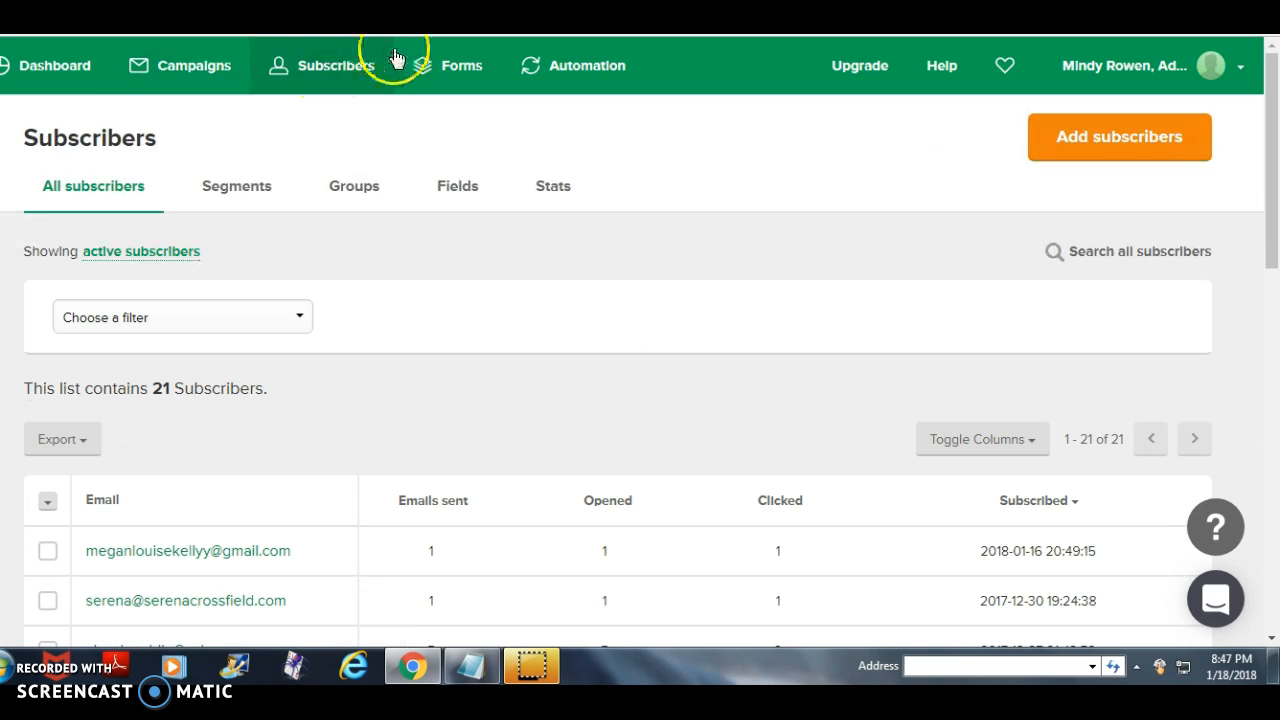
pyautogui.scroll(-8, 440, 214)
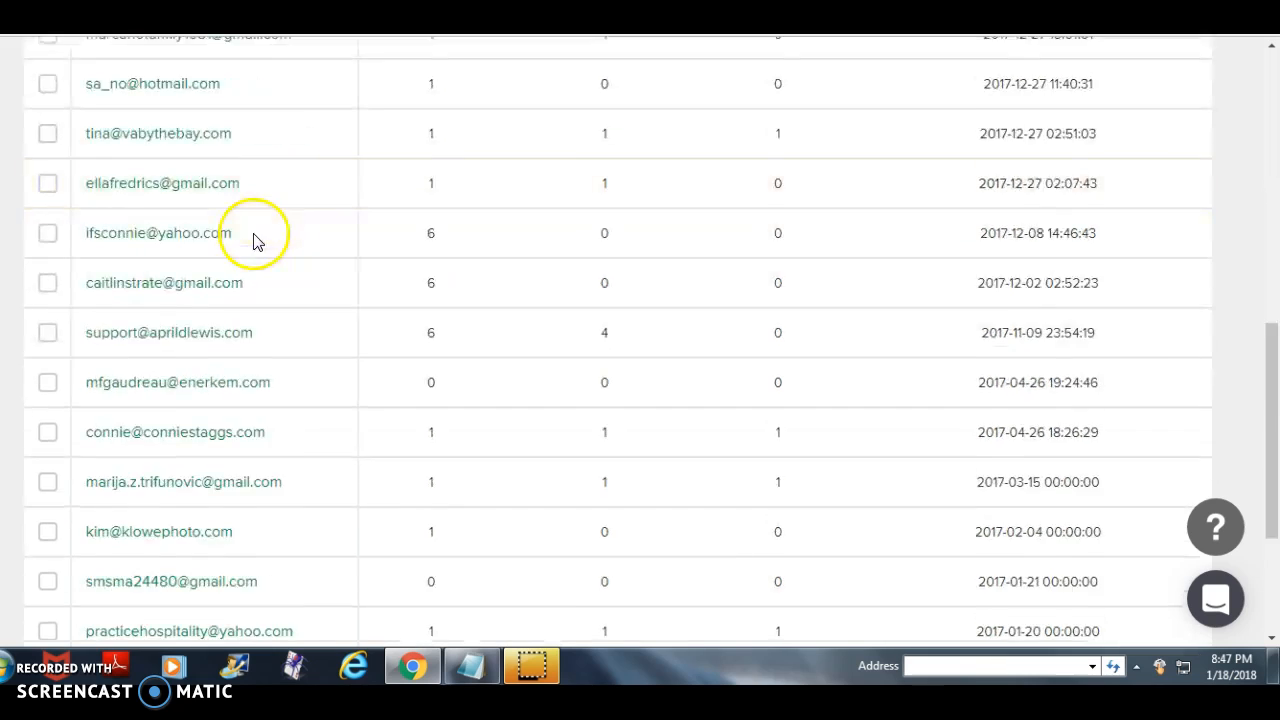
pyautogui.scroll(-3, 255, 240)
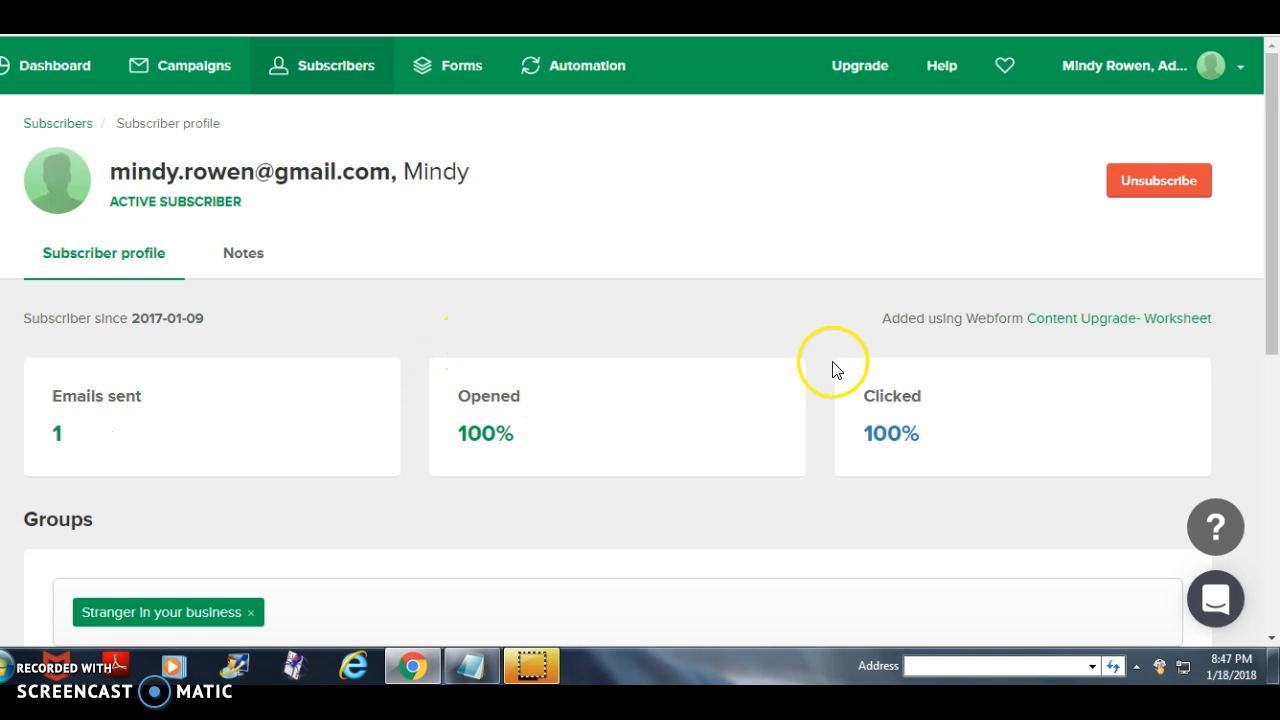
# - Examine the subscriber profile's sent, opened and clicked statistics, group membership, subscriber details and activity history
pyautogui.scroll(-2, 447, 425)
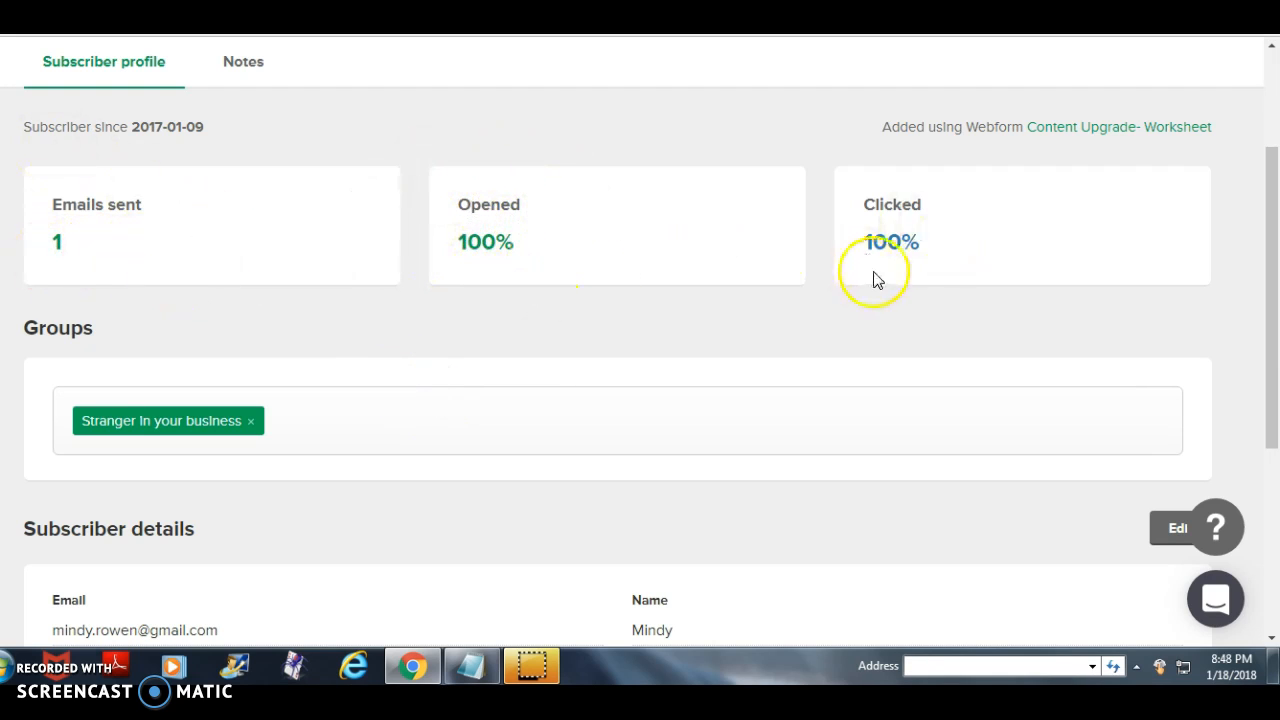
pyautogui.scroll(-1, 573, 408)
pyautogui.scroll(-1, 573, 408)
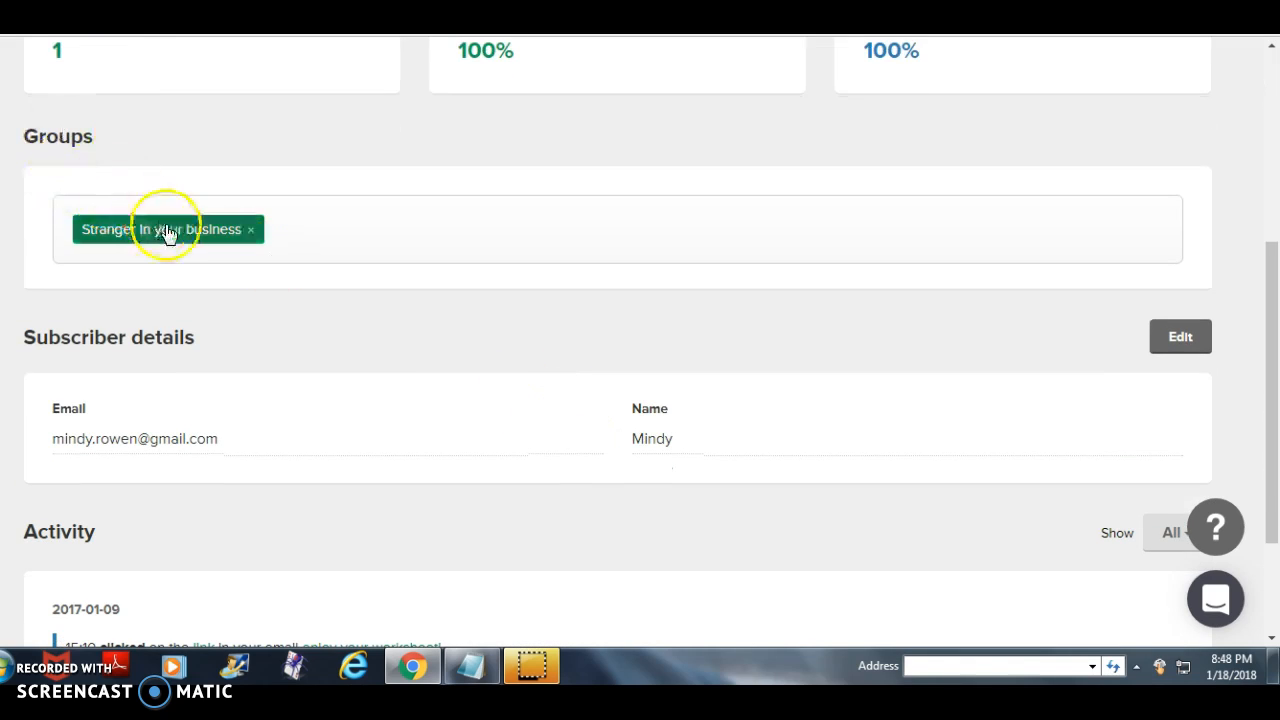
pyautogui.scroll(-2, 250, 370)
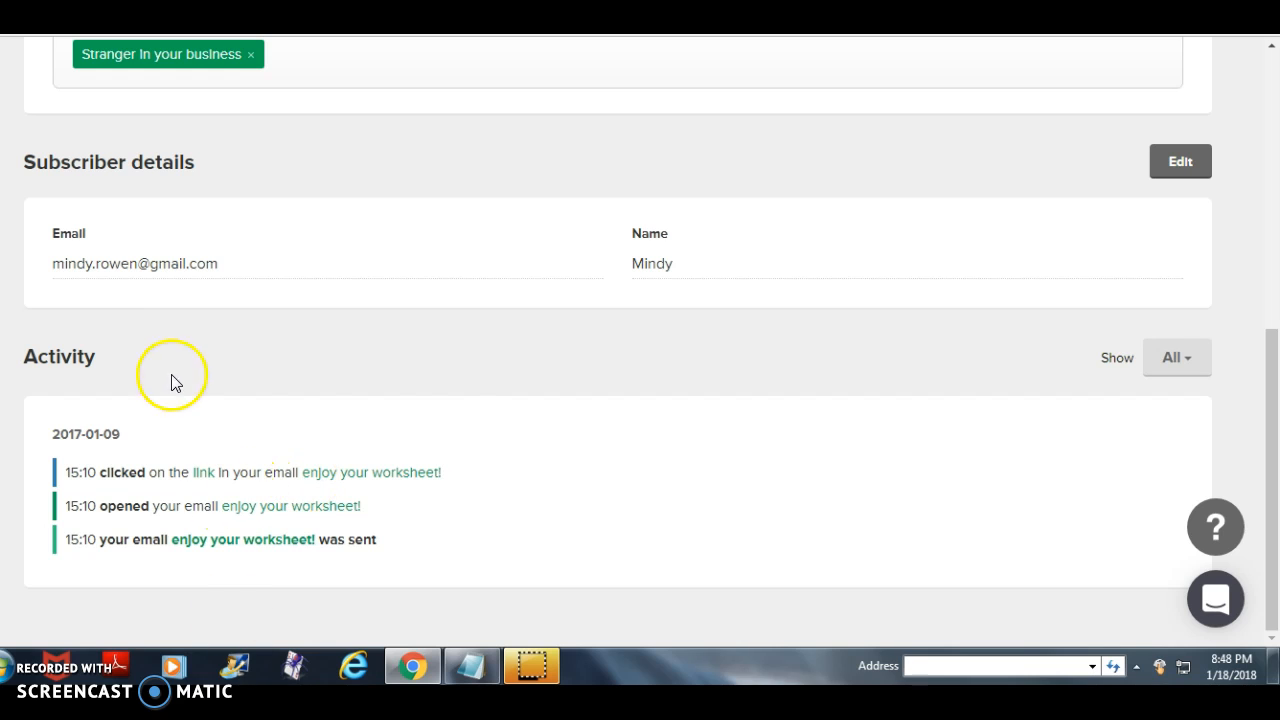
pyautogui.scroll(5, 443, 405)
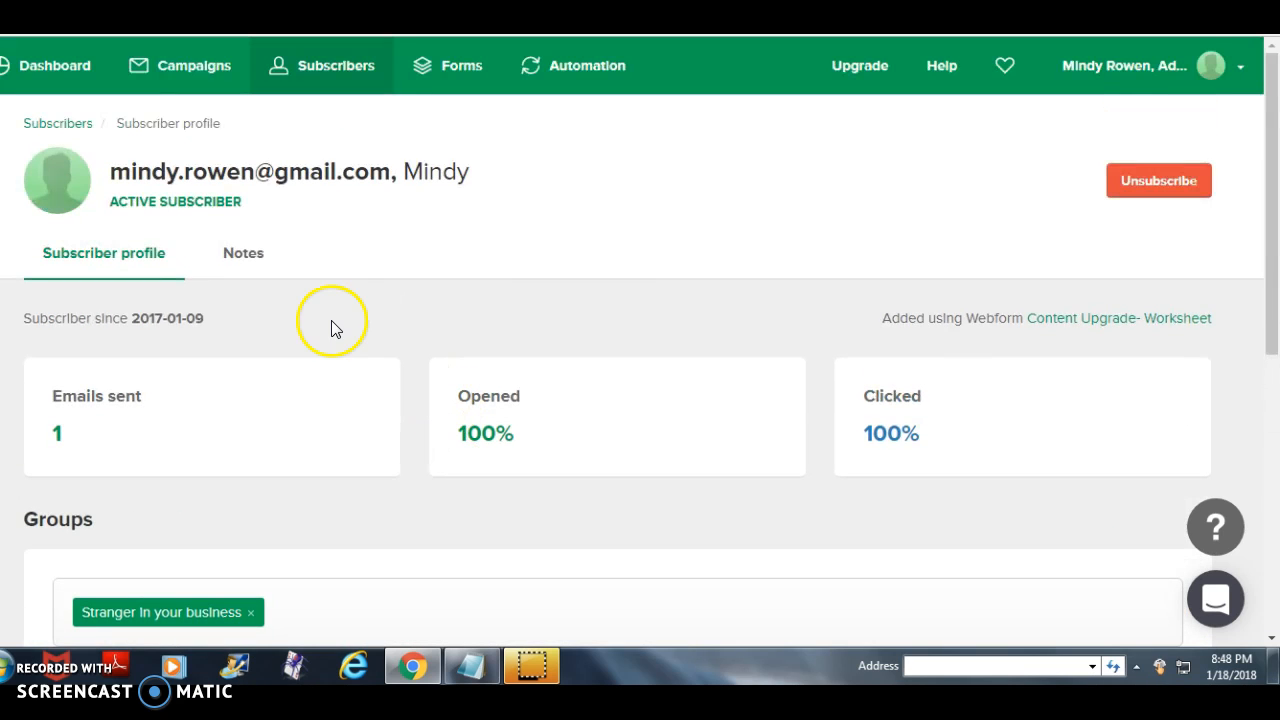
pyautogui.scroll(-5, 463, 357)
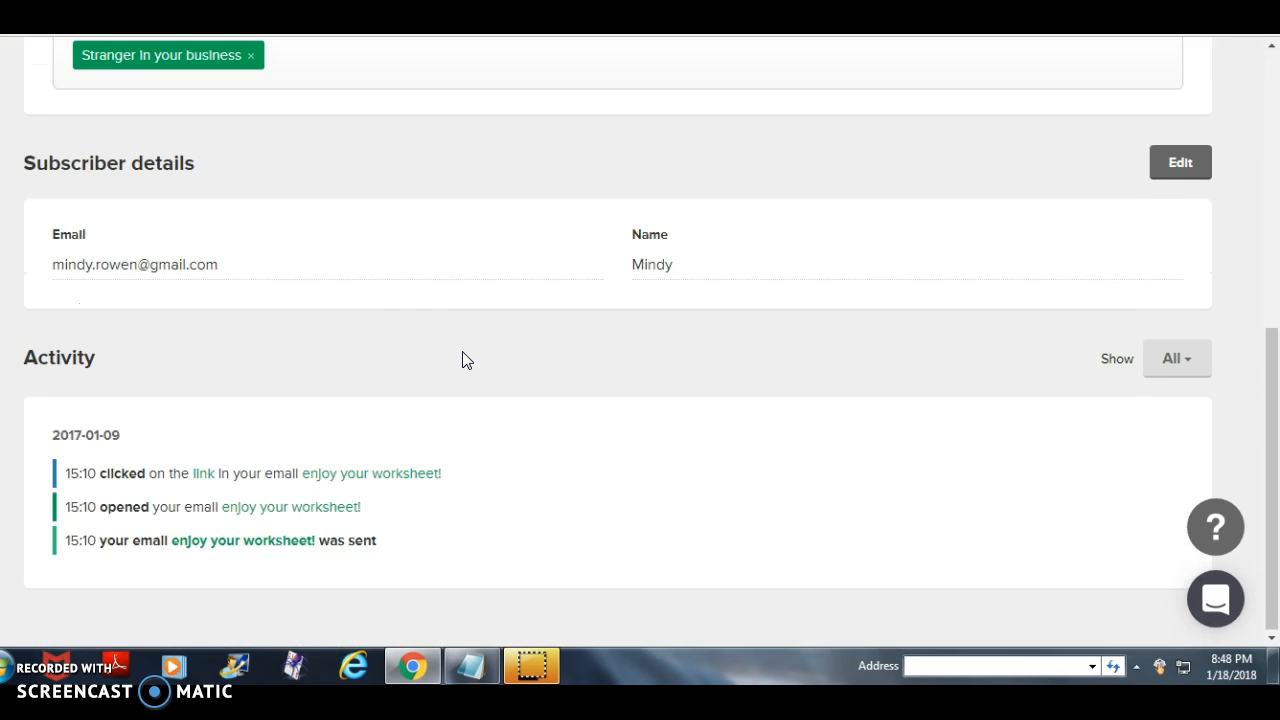
pyautogui.scroll(4, 246, 505)
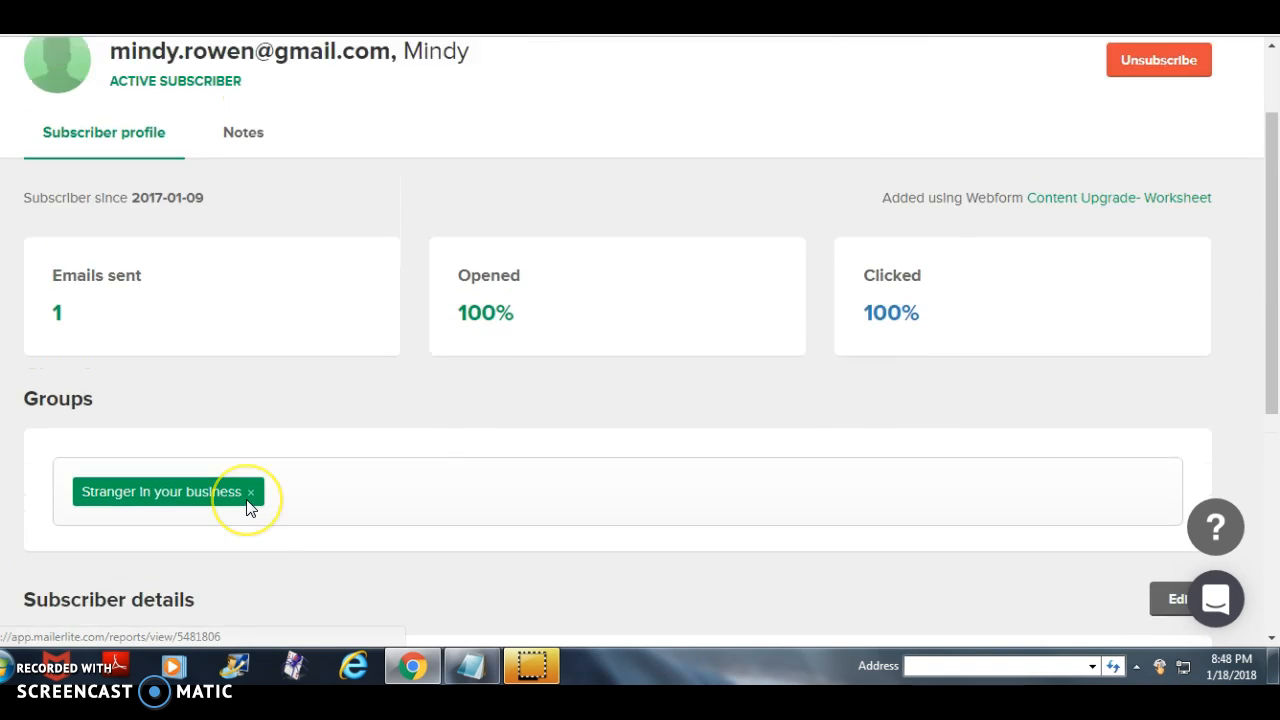
pyautogui.scroll(1, 250, 508)
# - View the popup forms section and look through the existing landing pages with their subscriber, visitor and conversion statistics
pyautogui.click(449, 72)
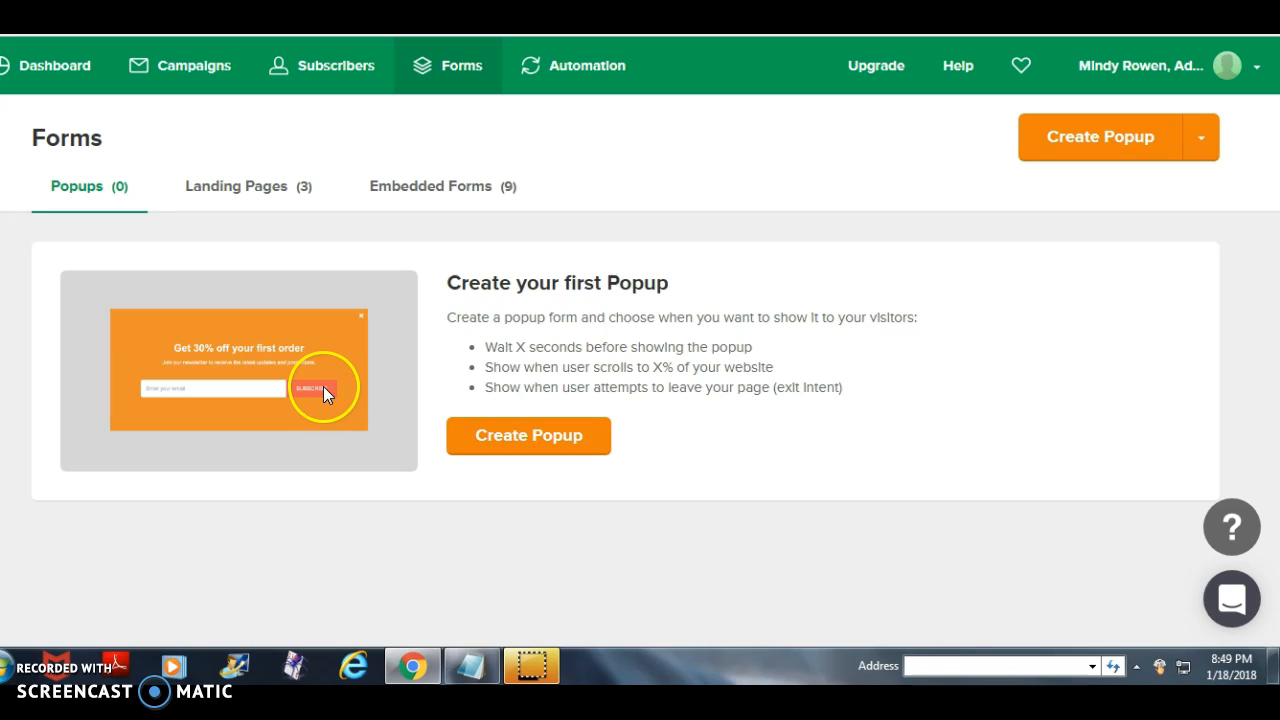
pyautogui.click(235, 192)
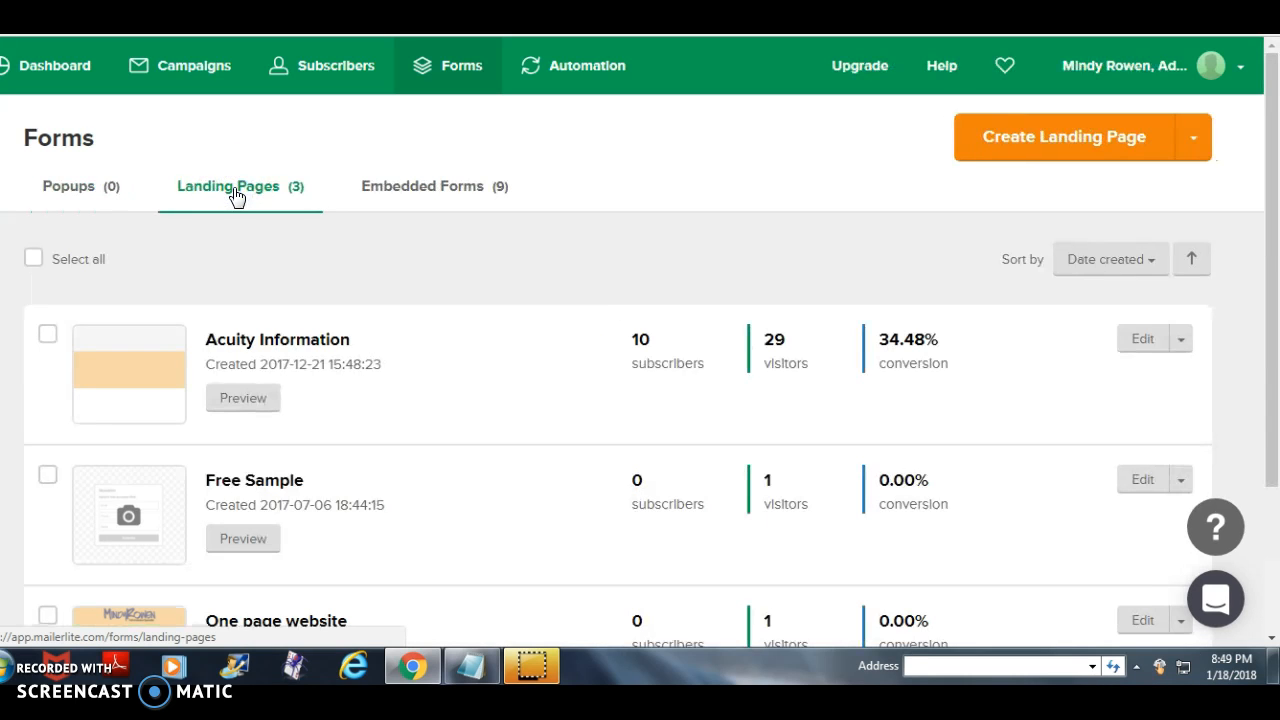
pyautogui.scroll(-1, 437, 294)
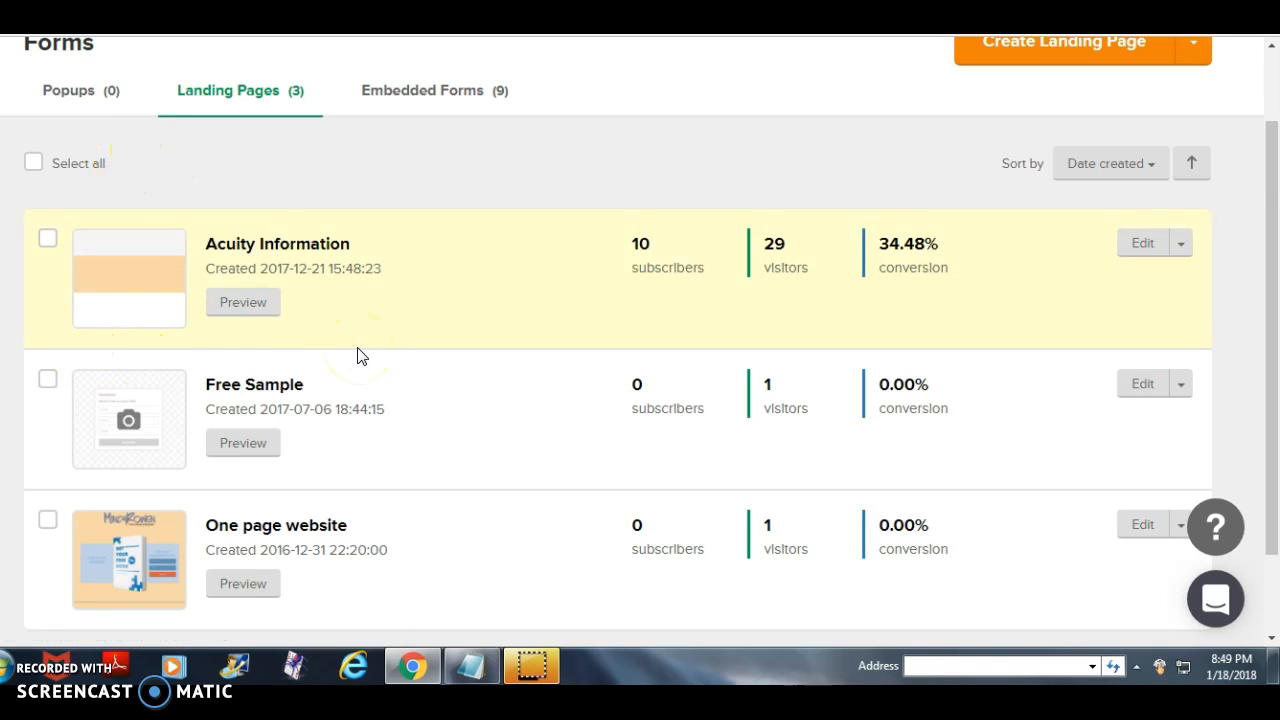
pyautogui.scroll(-1, 361, 357)
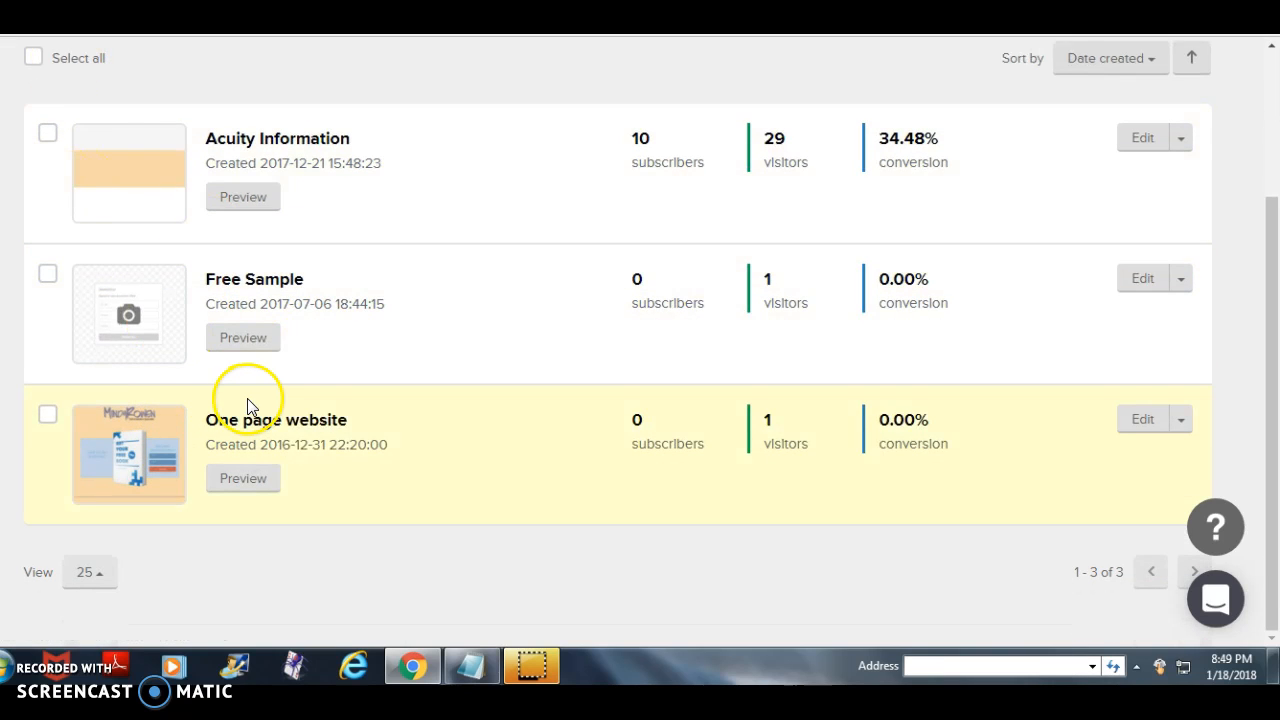
pyautogui.scroll(2, 250, 404)
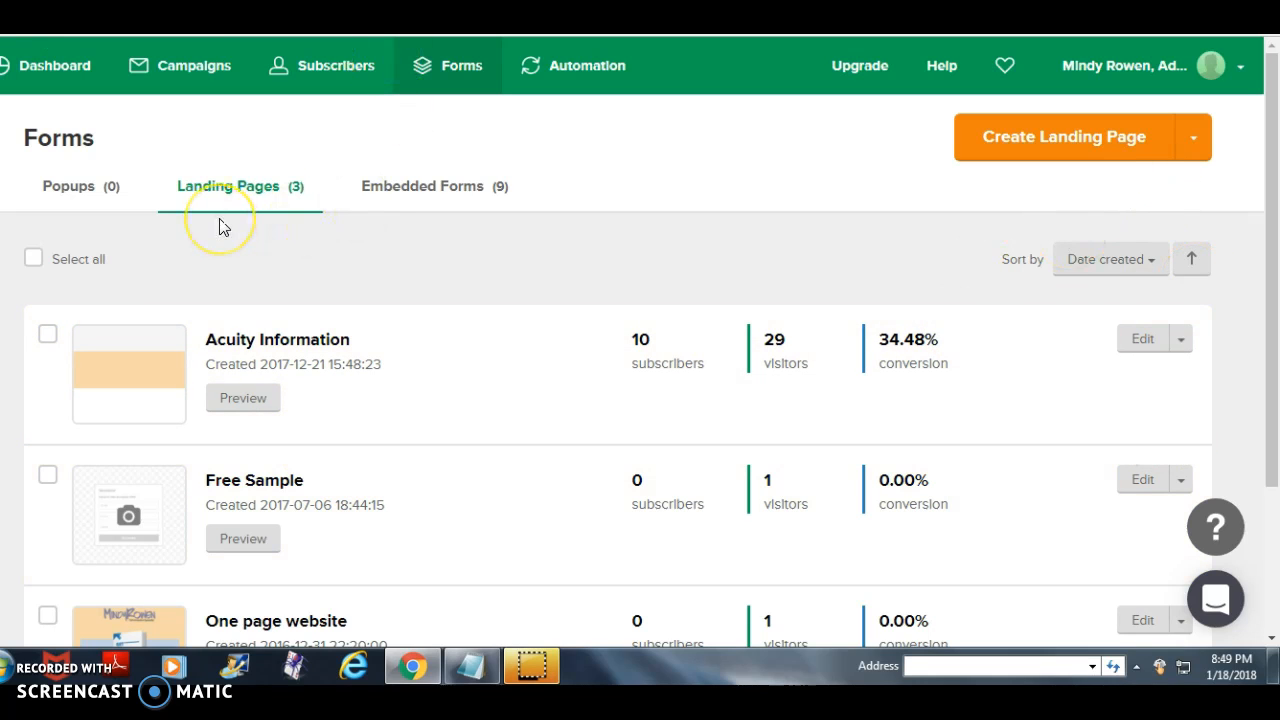
# - Look through the embedded forms and their subscriber, visitor and conversion statistics
pyautogui.click(410, 190)
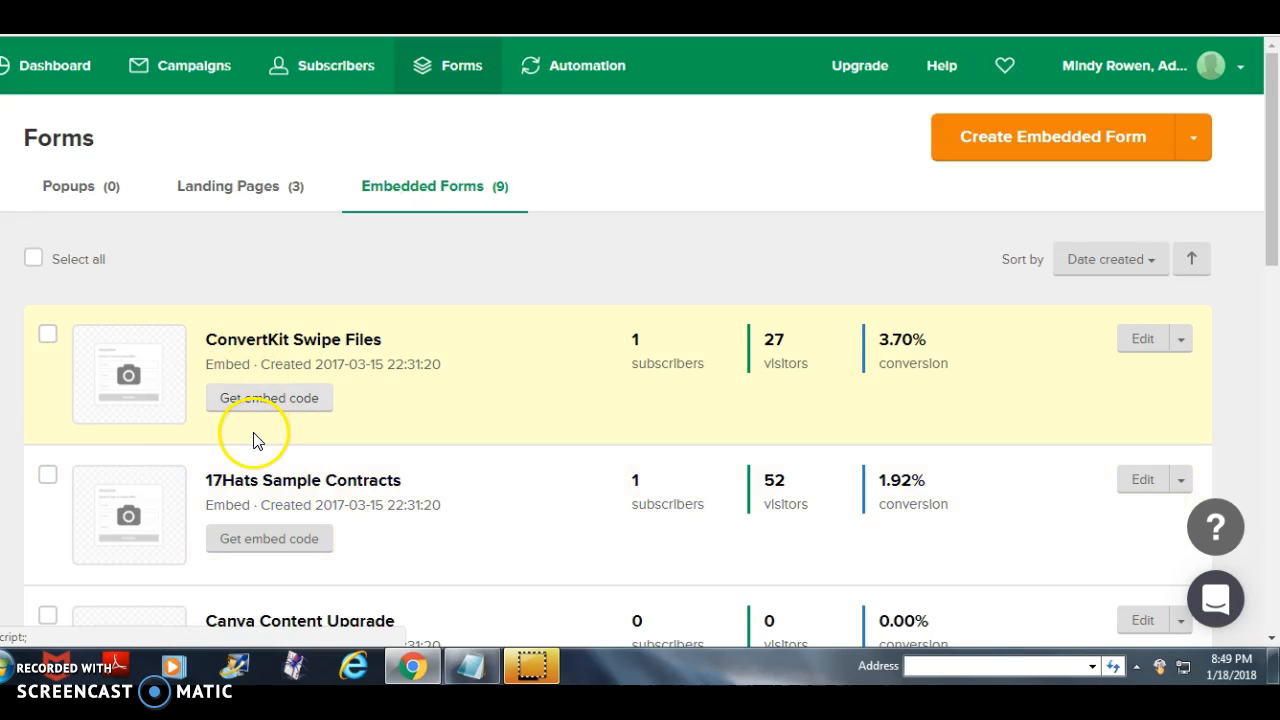
pyautogui.scroll(-1, 275, 485)
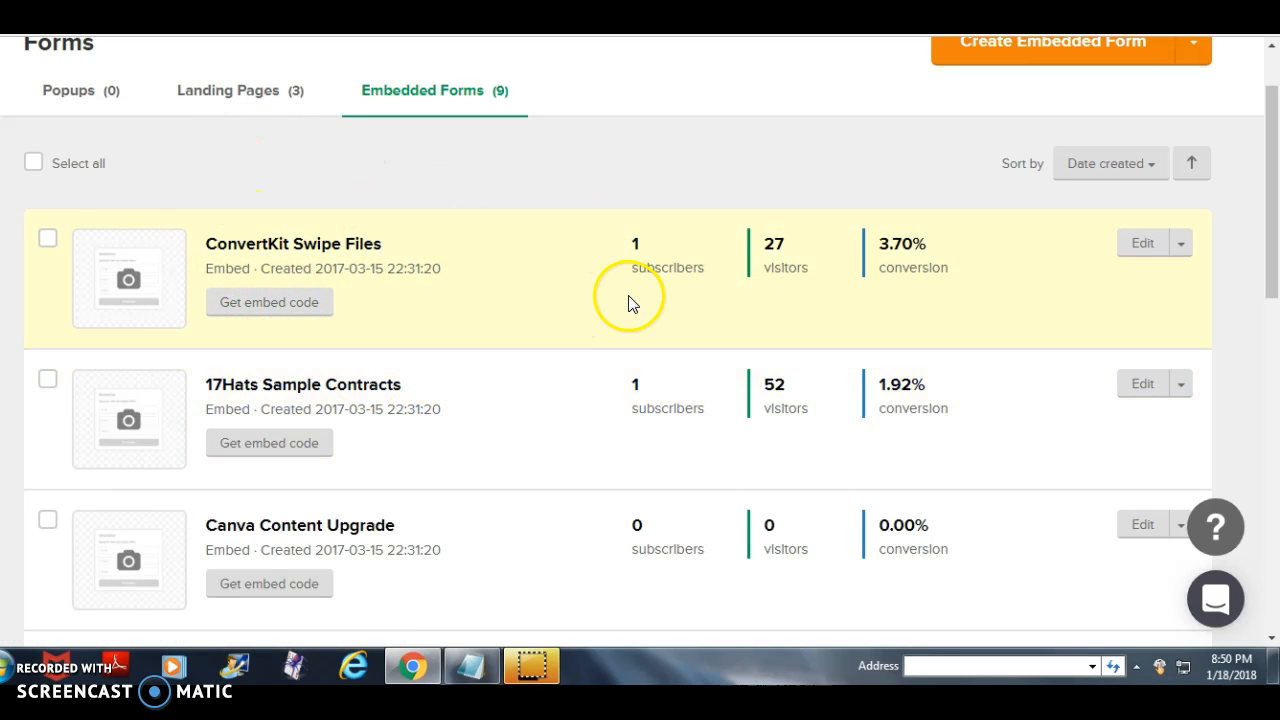
pyautogui.scroll(1, 380, 300)
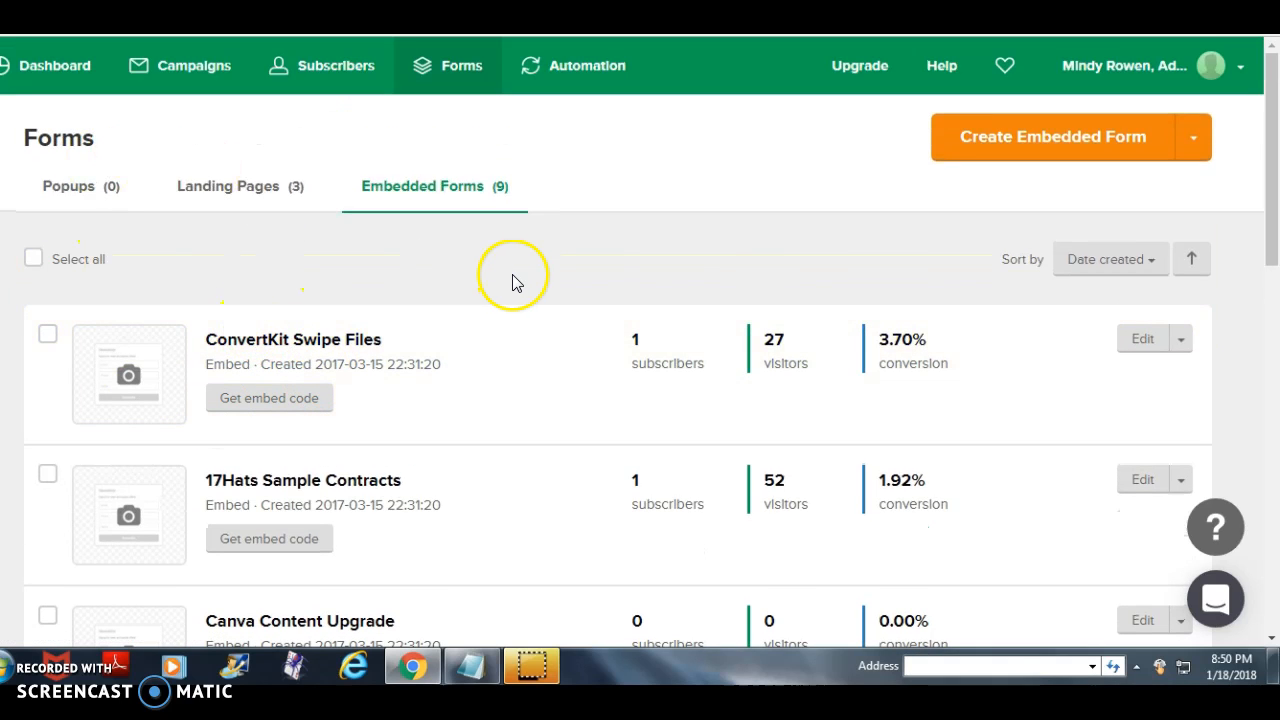
# - Look through the existing automation workflows, checking their trigger groups, on/off states and email statistics
pyautogui.click(583, 64)
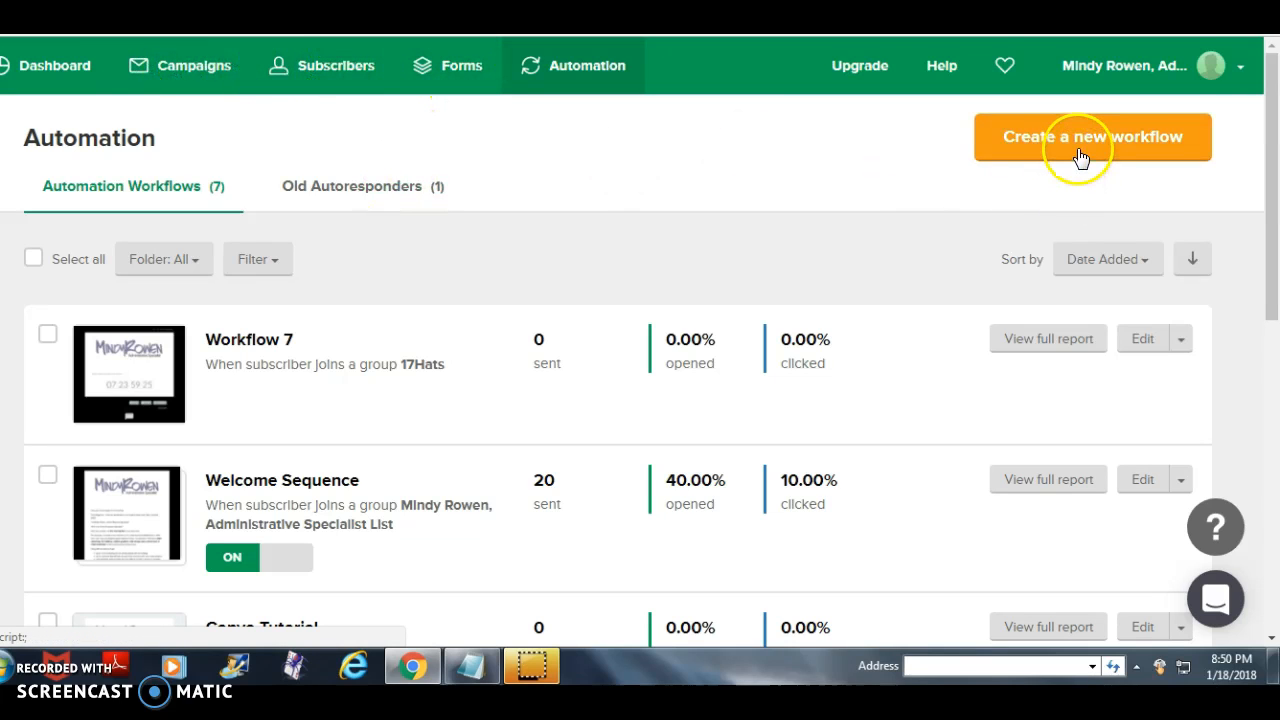
pyautogui.scroll(-1, 457, 300)
pyautogui.scroll(-2, 461, 302)
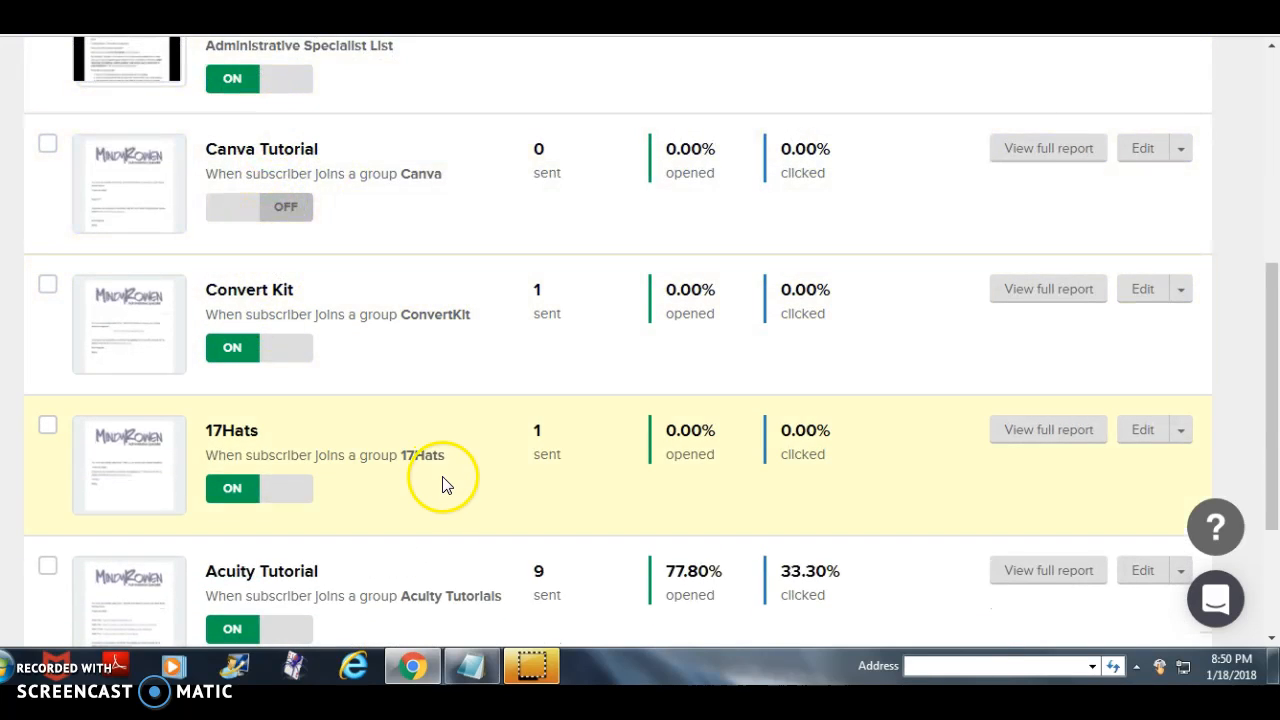
pyautogui.scroll(-2, 443, 480)
pyautogui.scroll(4, 394, 437)
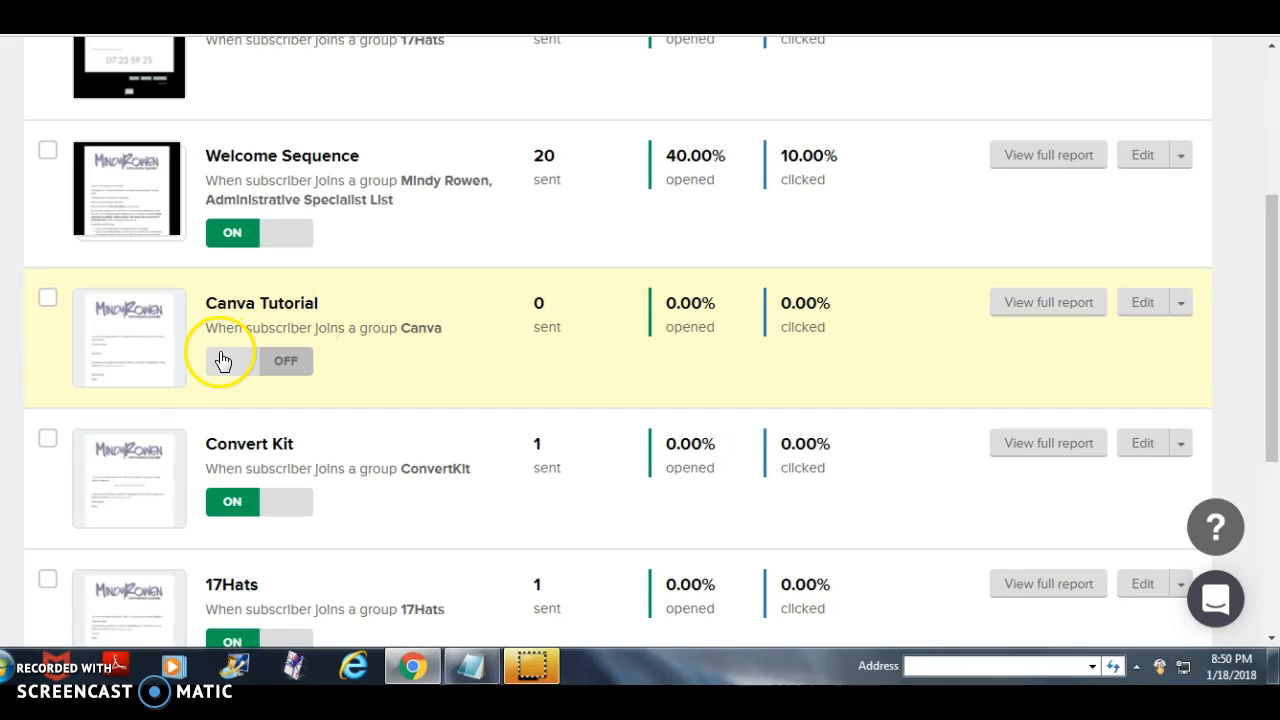
pyautogui.scroll(3, 394, 242)
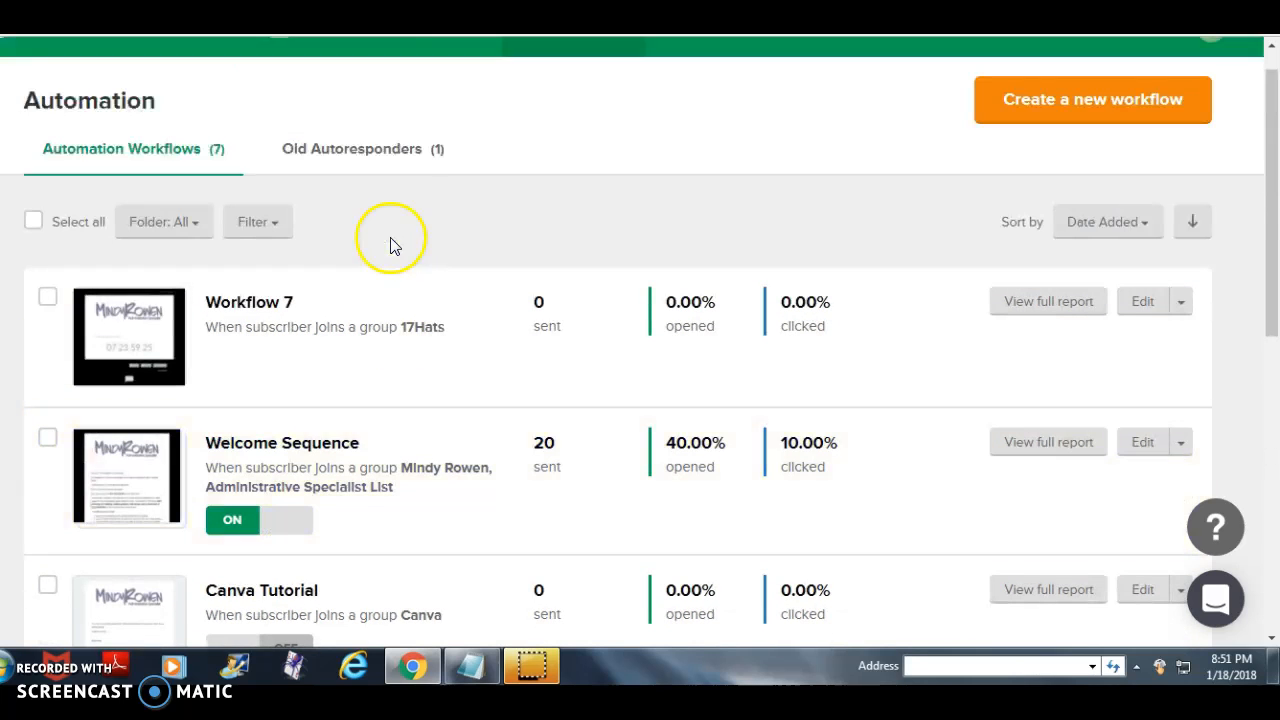
pyautogui.scroll(1, 449, 263)
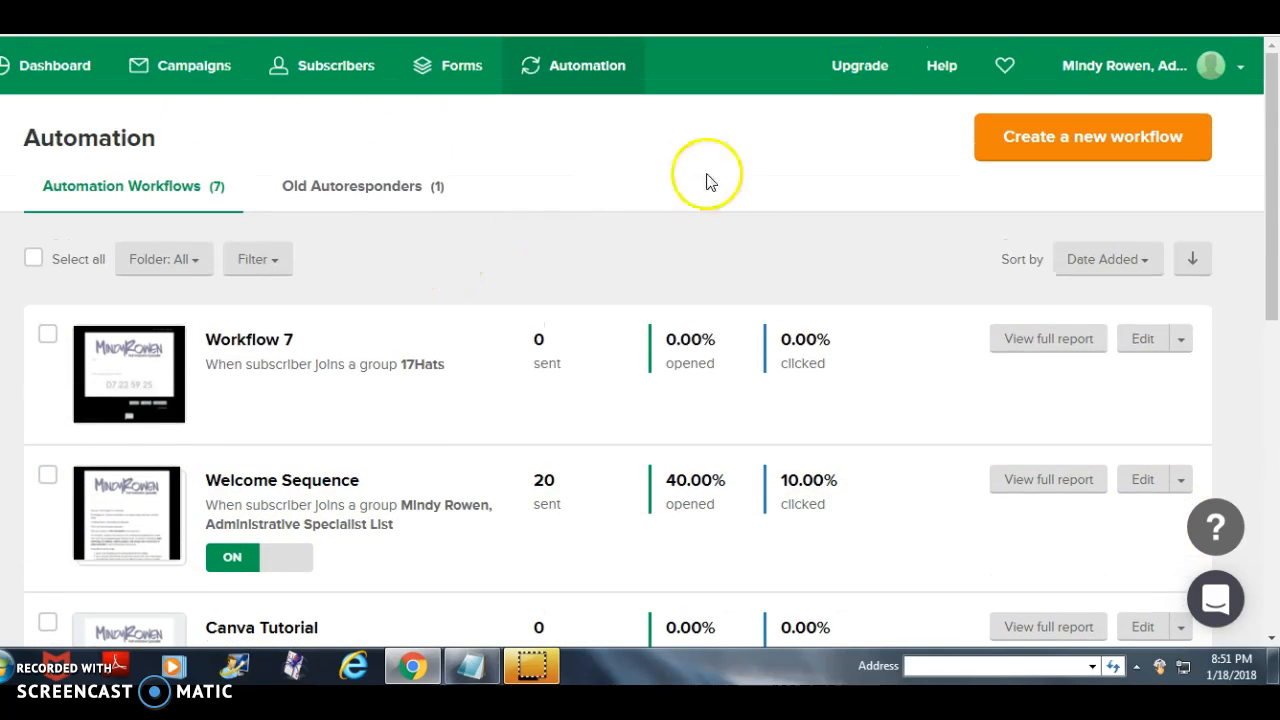
# - Create a new automation workflow and name it "Test 2"
pyautogui.click(1068, 138)
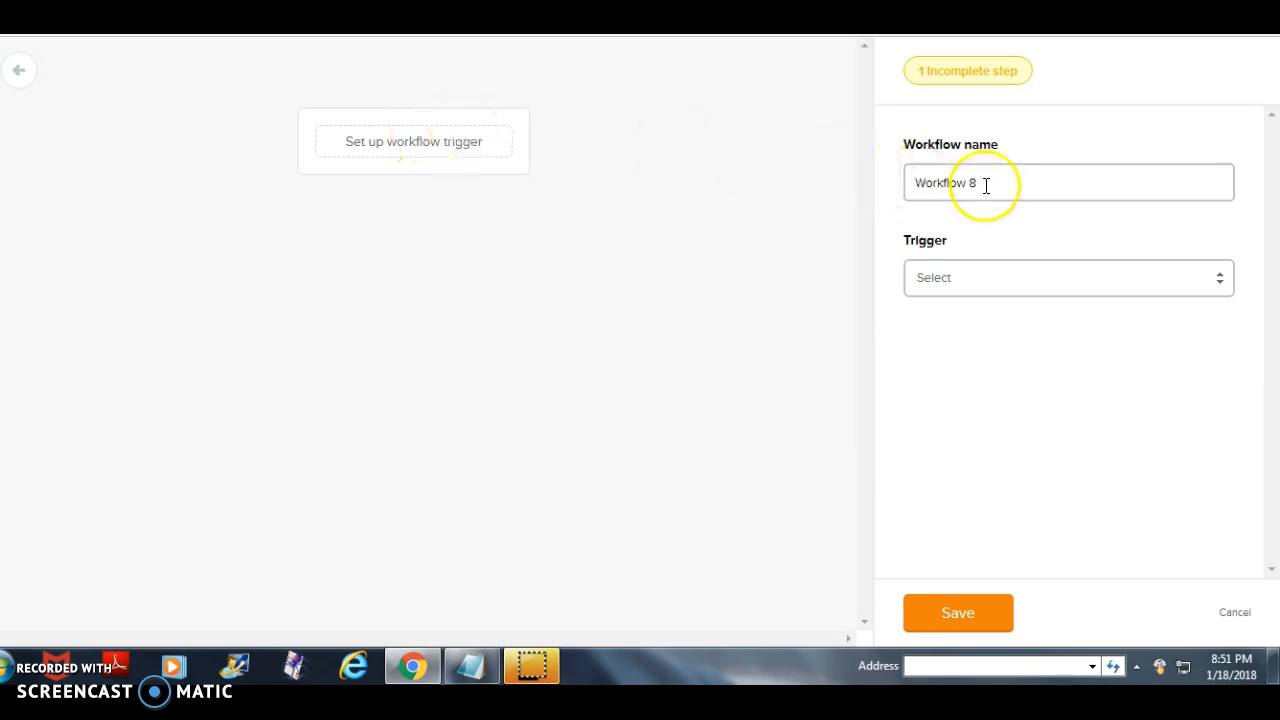
pyautogui.moveTo(986, 184); pyautogui.dragTo(865, 190)
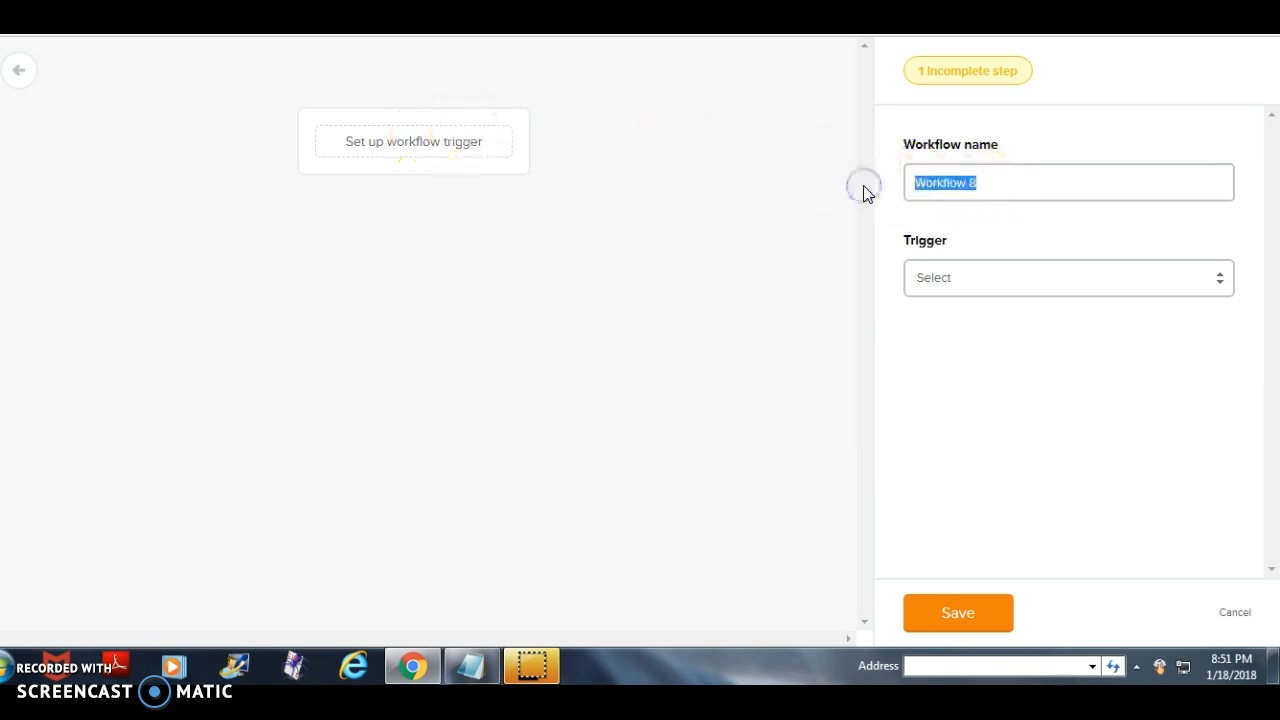
pyautogui.write('Test 2')
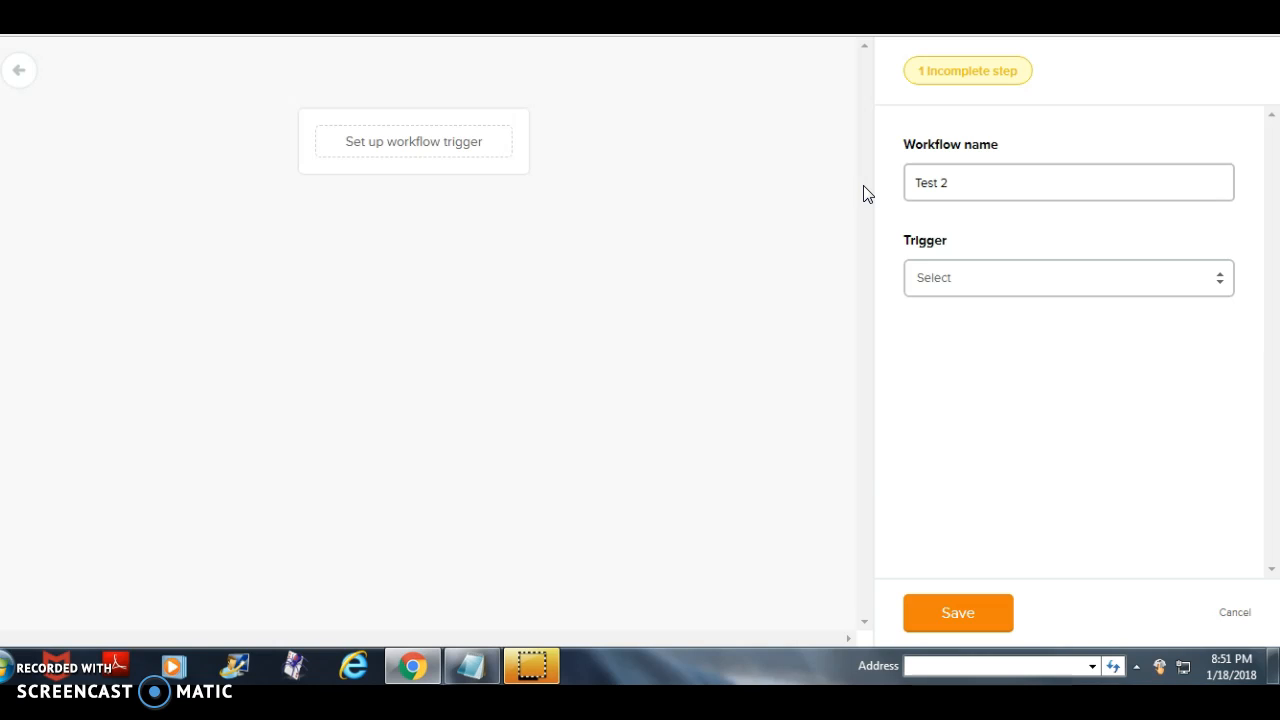
# - Set the workflow trigger to "When subscriber joins a group" with the 17Hats group, and save it
pyautogui.click(1218, 283)
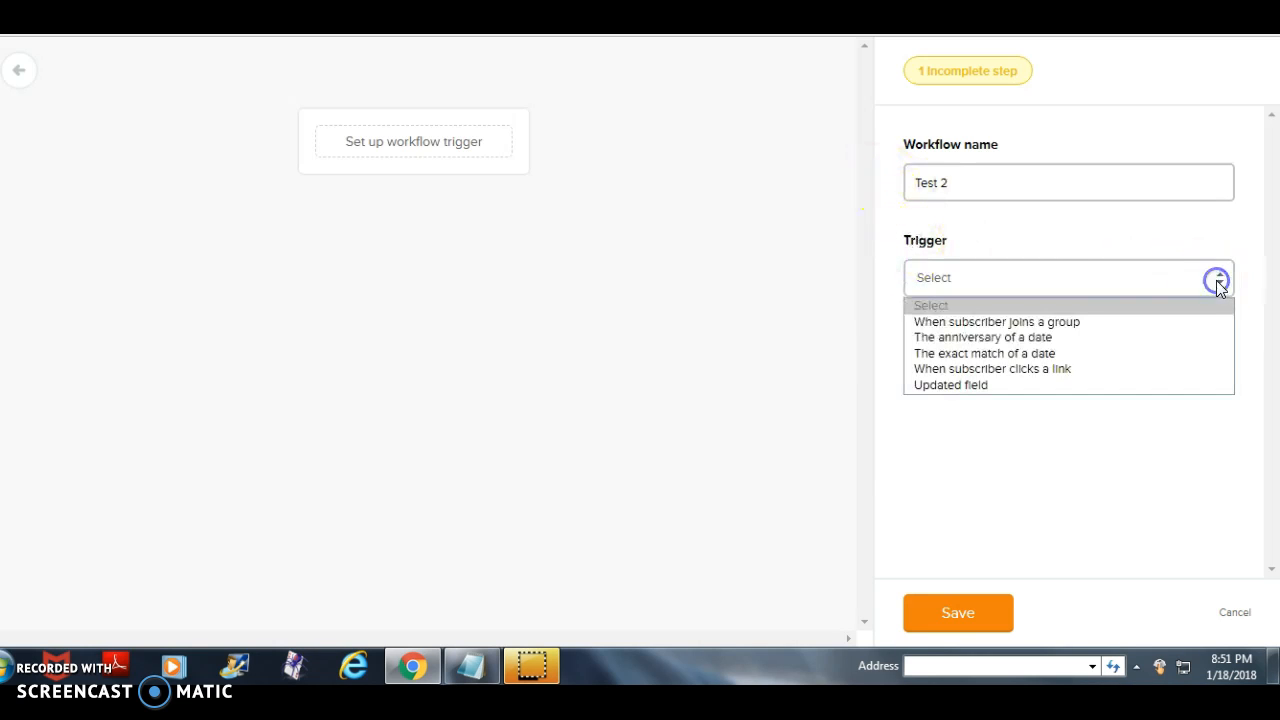
pyautogui.click(1083, 334)
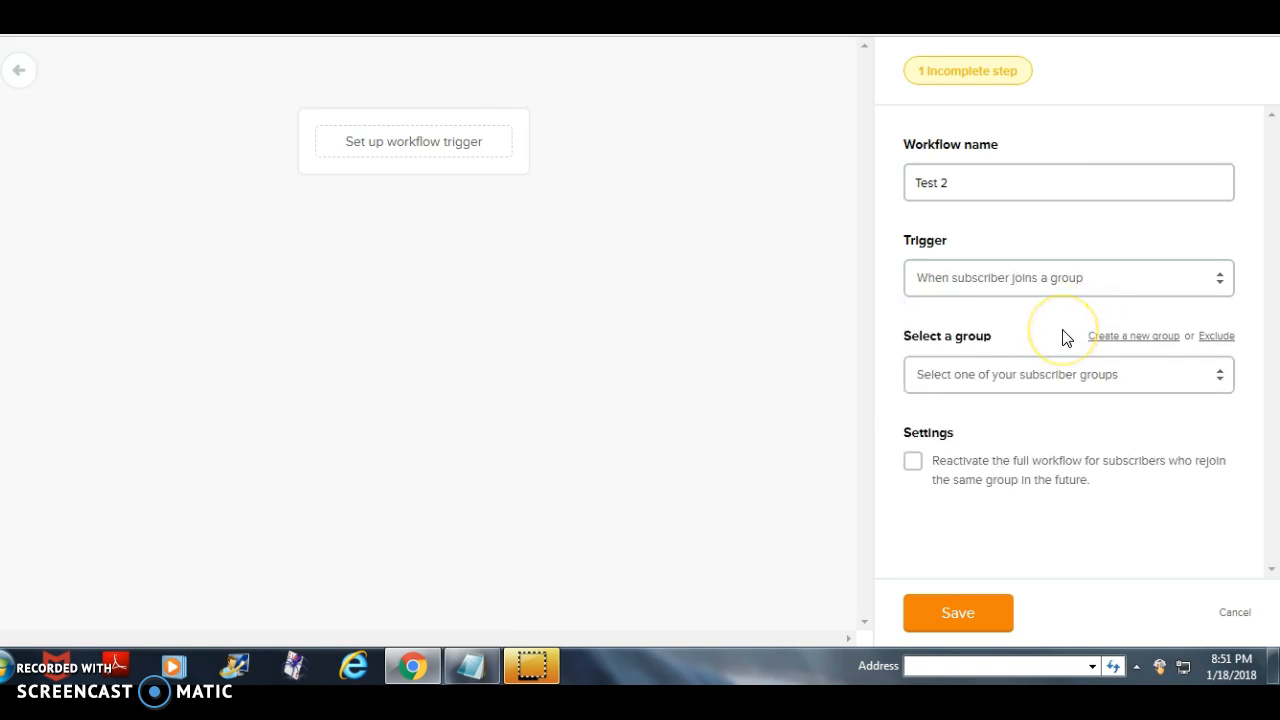
pyautogui.click(1218, 377)
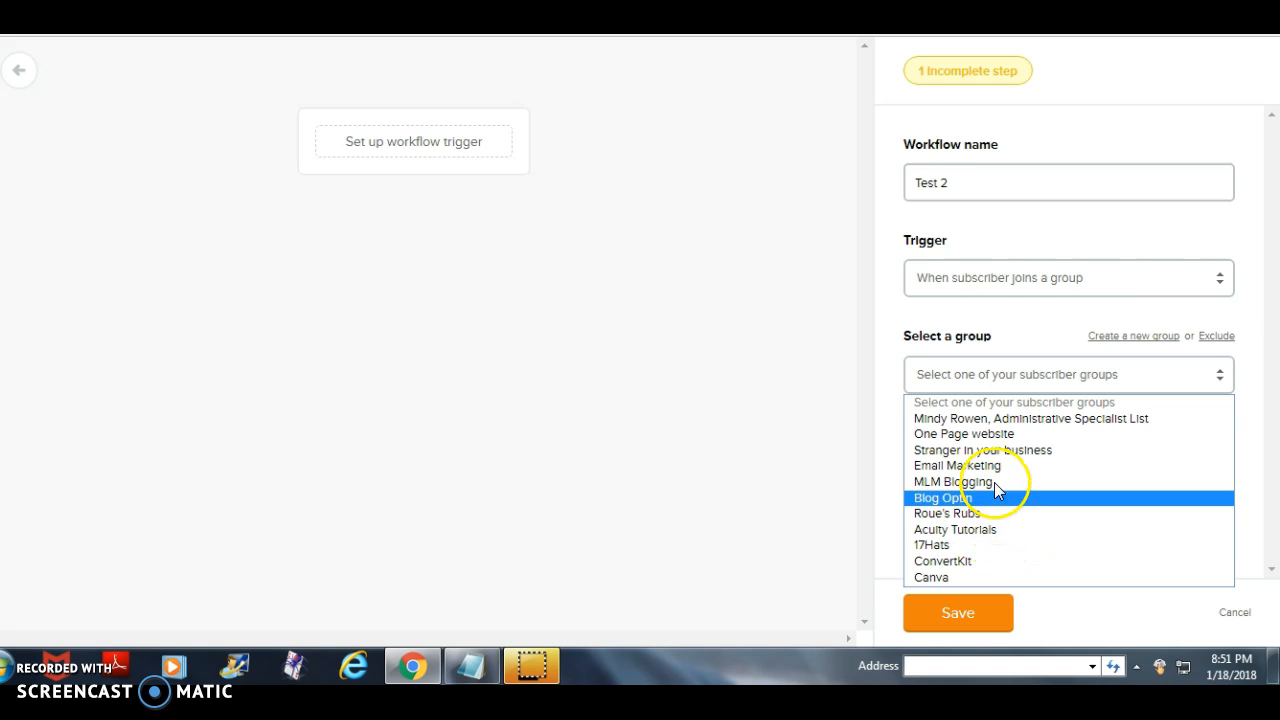
pyautogui.click(993, 548)
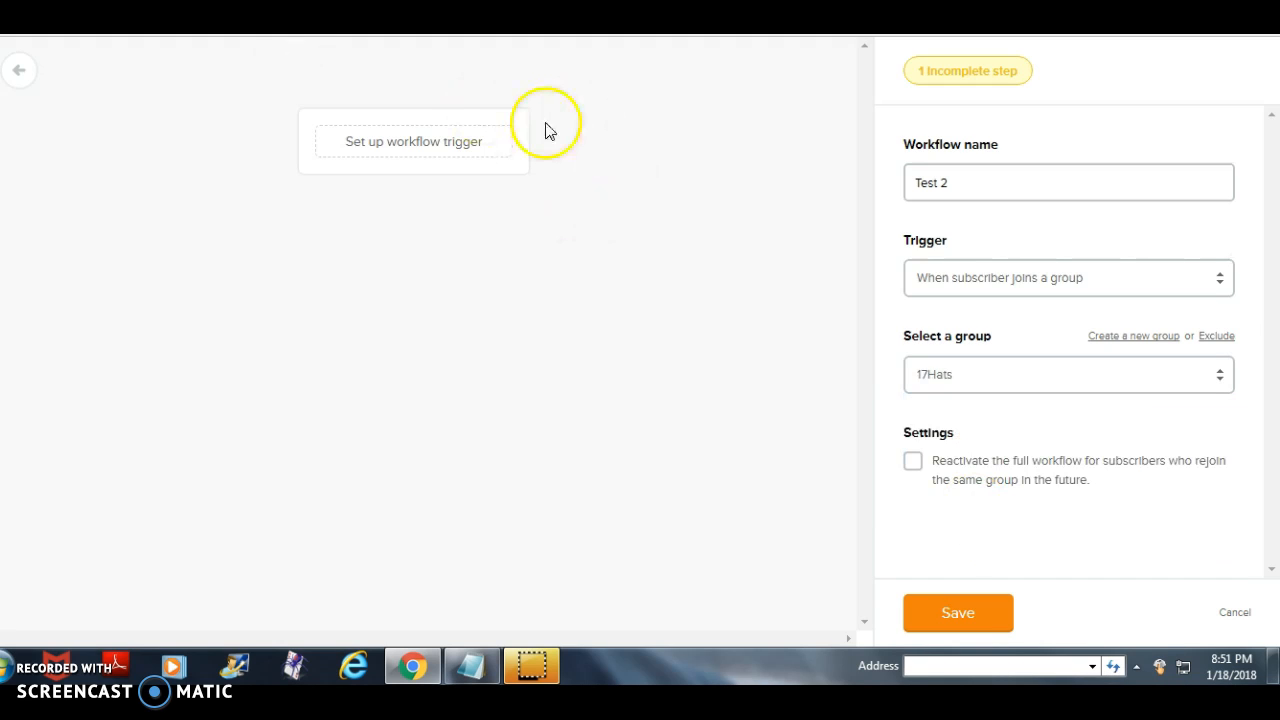
pyautogui.click(945, 605)
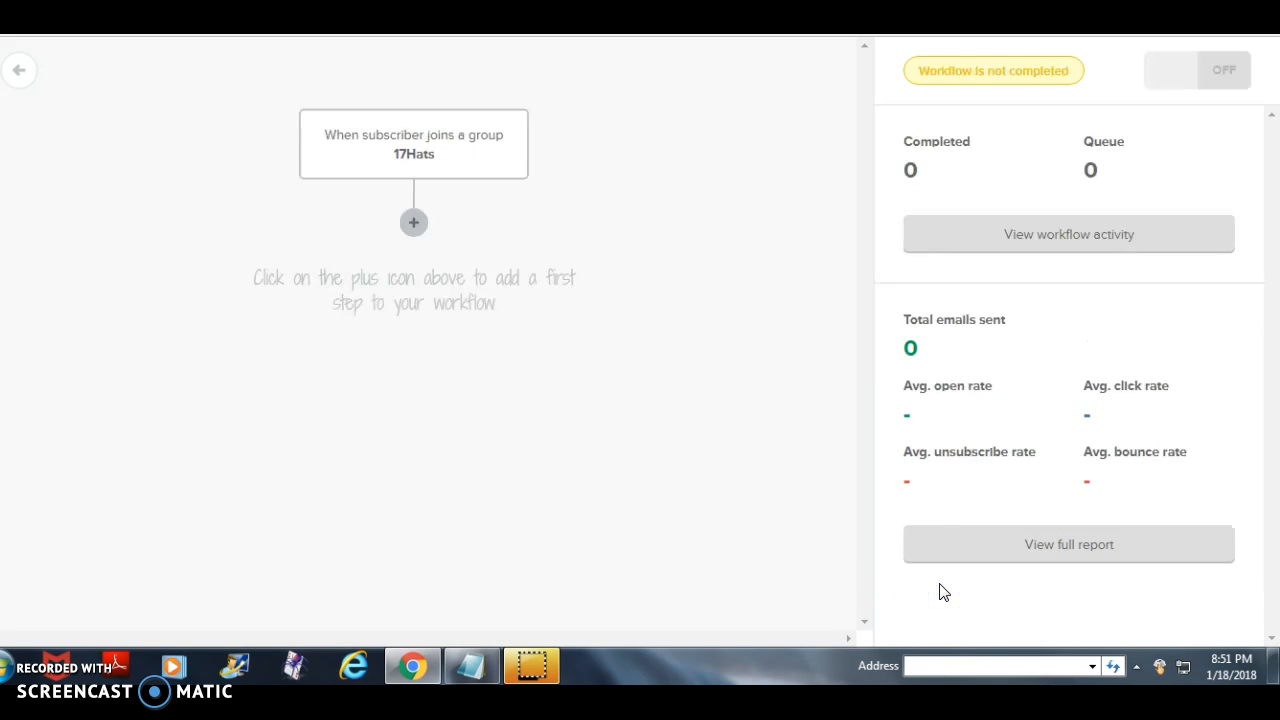
# - Add an email as the workflow's first step with the subject "Welcome"
pyautogui.click(414, 222)
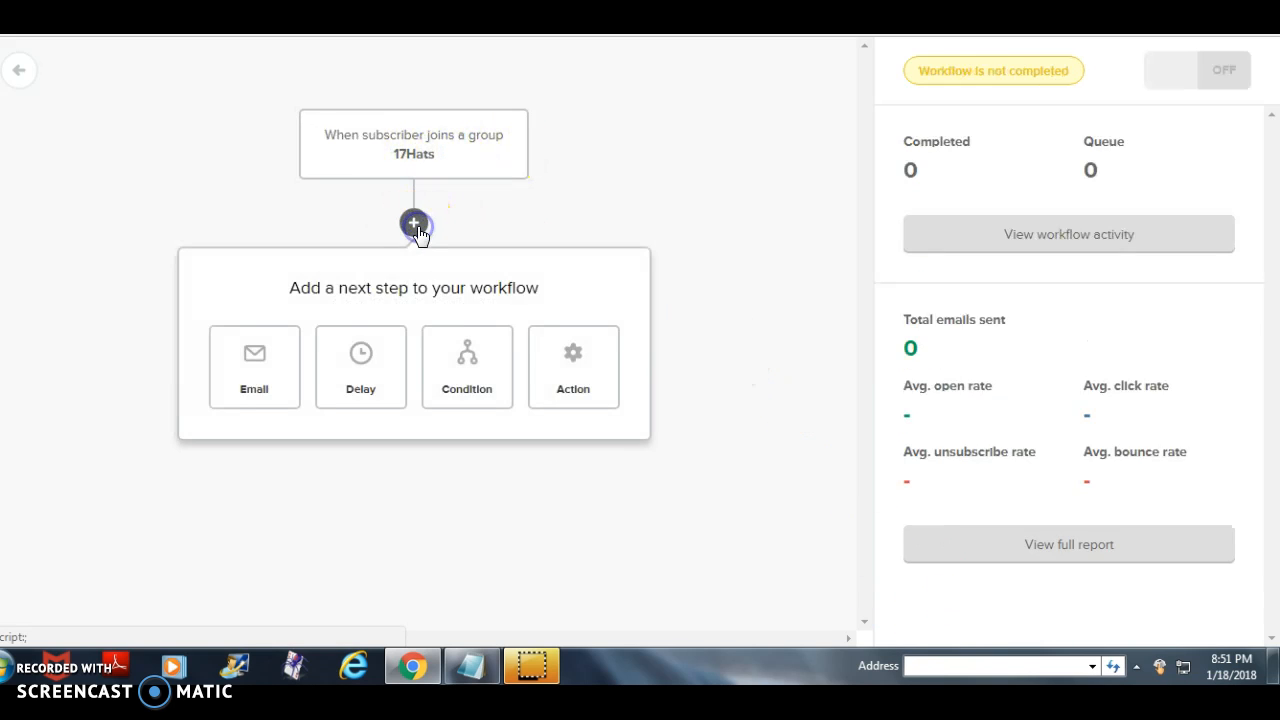
pyautogui.click(247, 381)
pyautogui.click(958, 184)
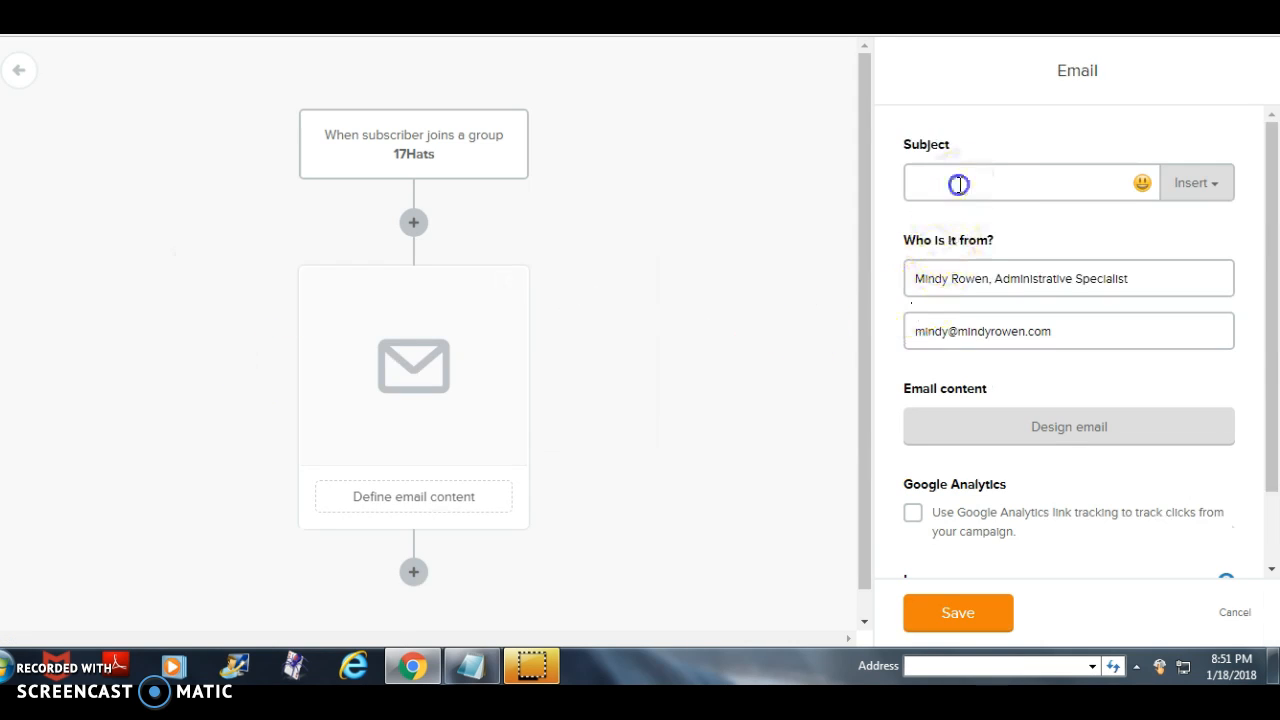
pyautogui.write('Welcome')
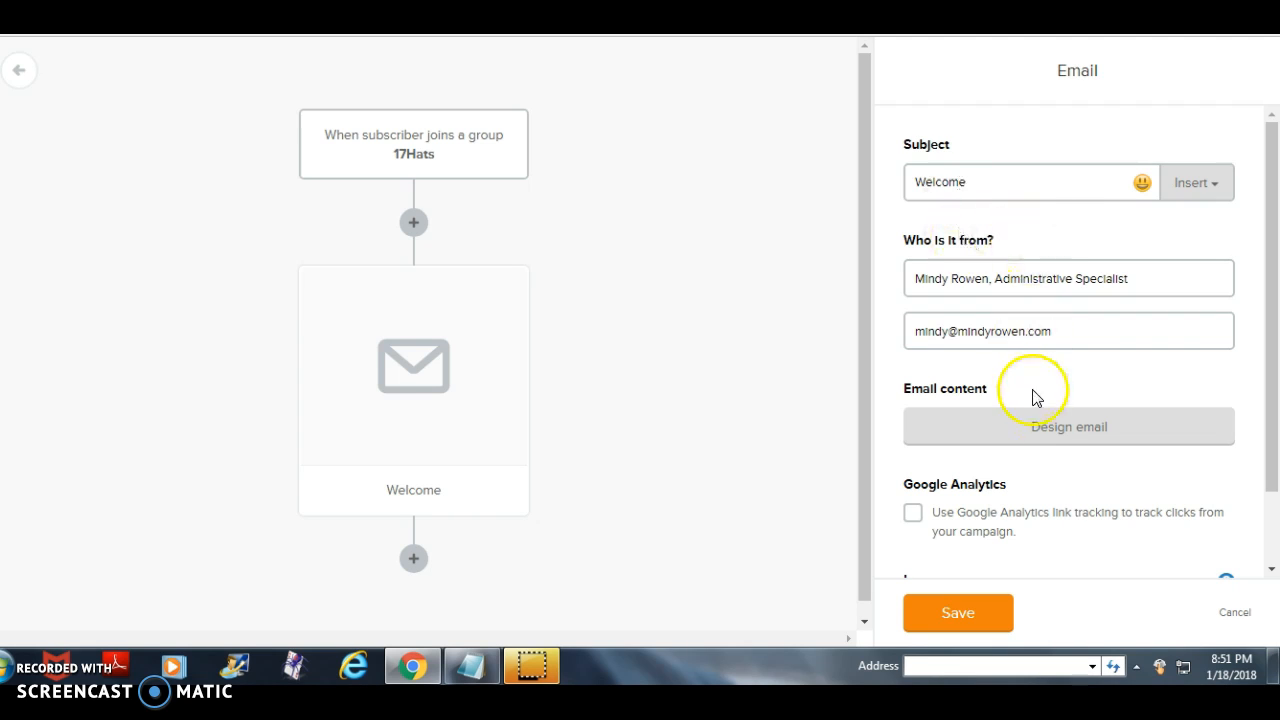
# - Start designing the Welcome email's content with the Drag & drop Editor
pyautogui.click(1040, 422)
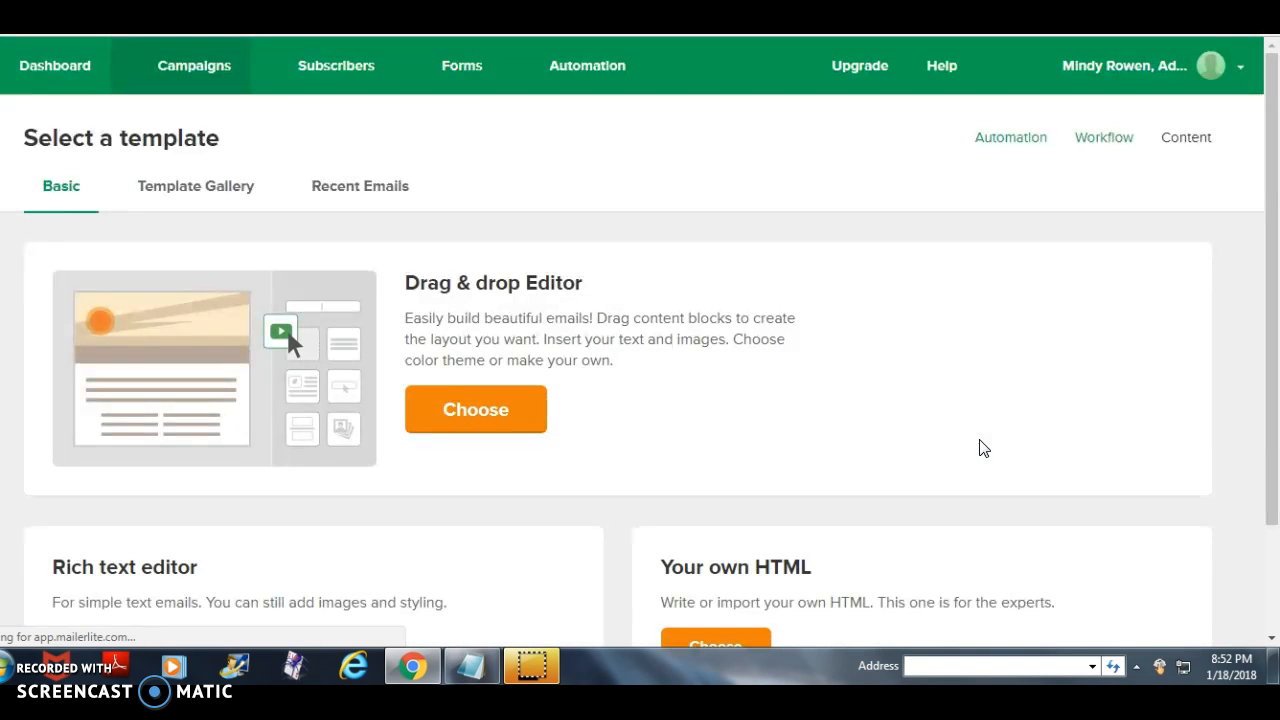
pyautogui.click(491, 394)
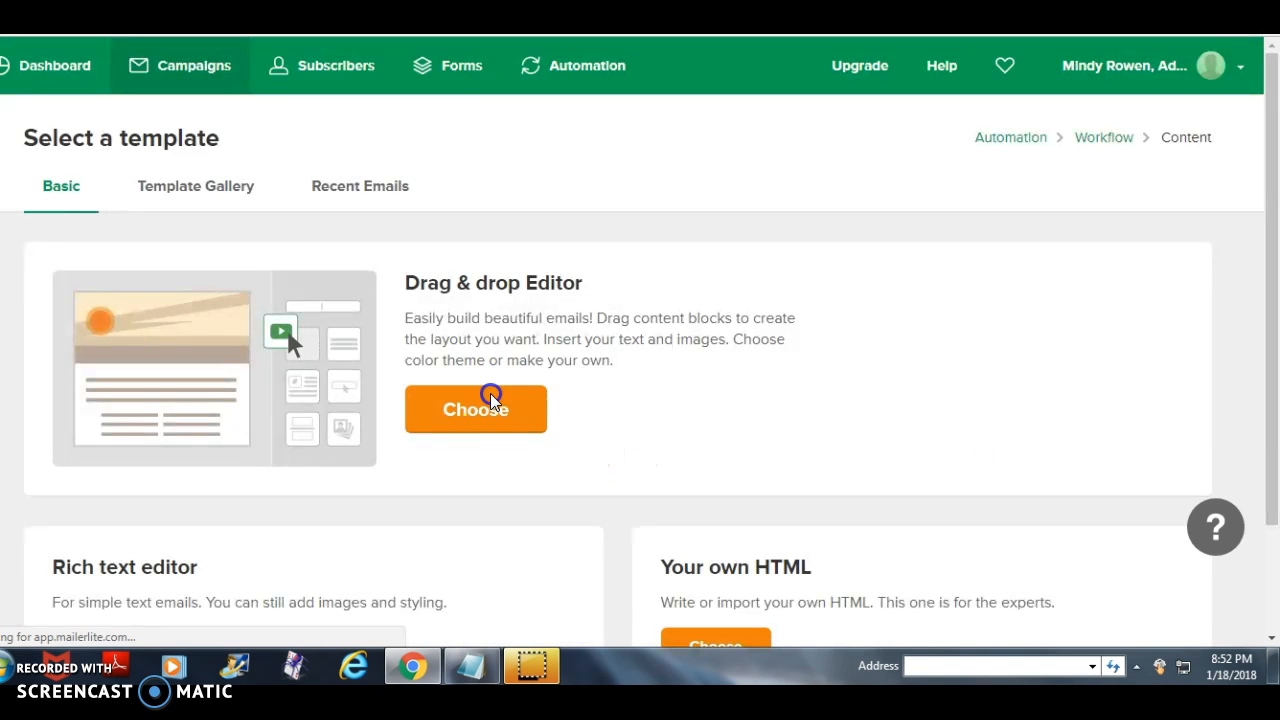
pyautogui.click(675, 418)
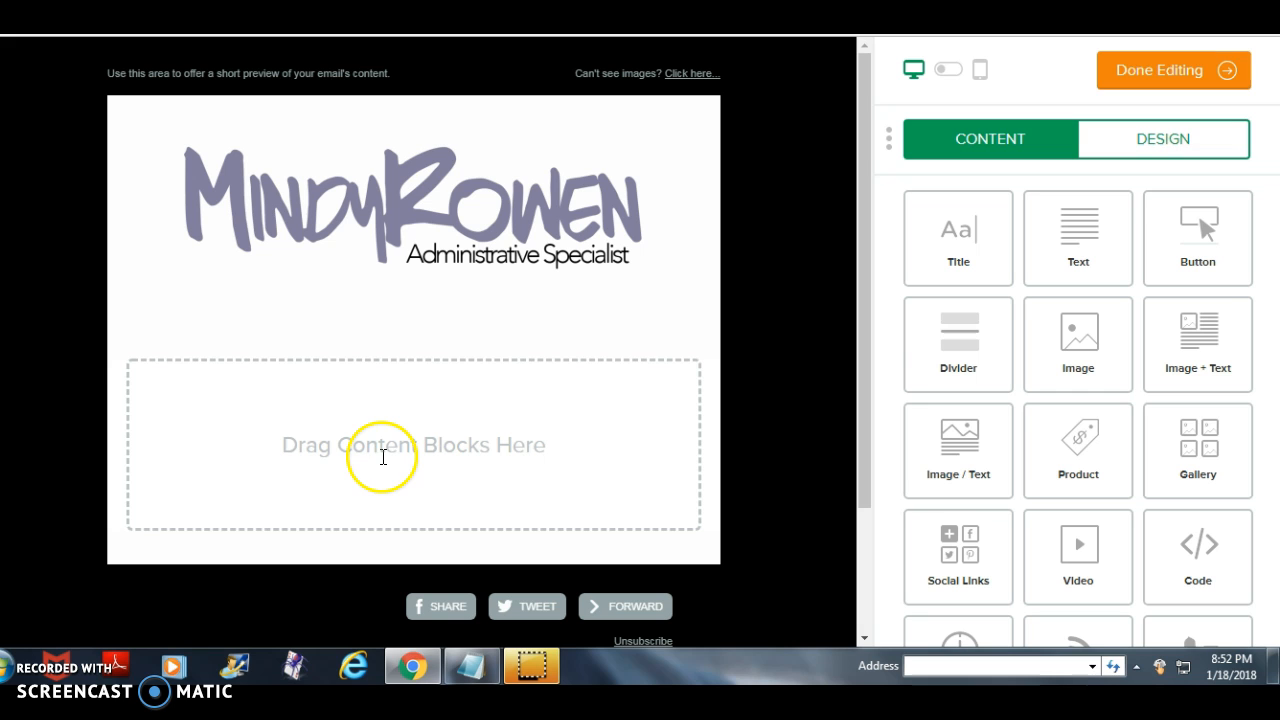
# - Add a text block below the logo reading "Thanks for signing up here are your tutorials:" with "Click here" on a separate line
pyautogui.moveTo(1040, 270); pyautogui.dragTo(418, 475)
pyautogui.click(373, 425)
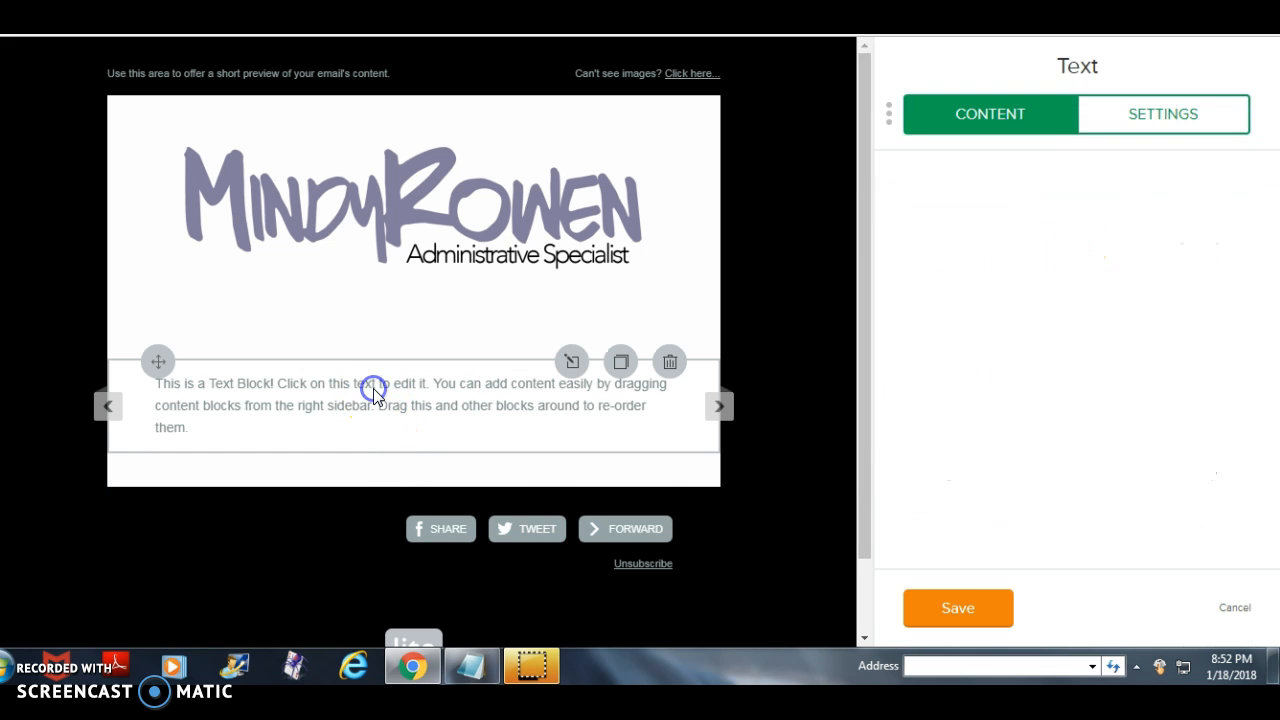
pyautogui.click(996, 448)
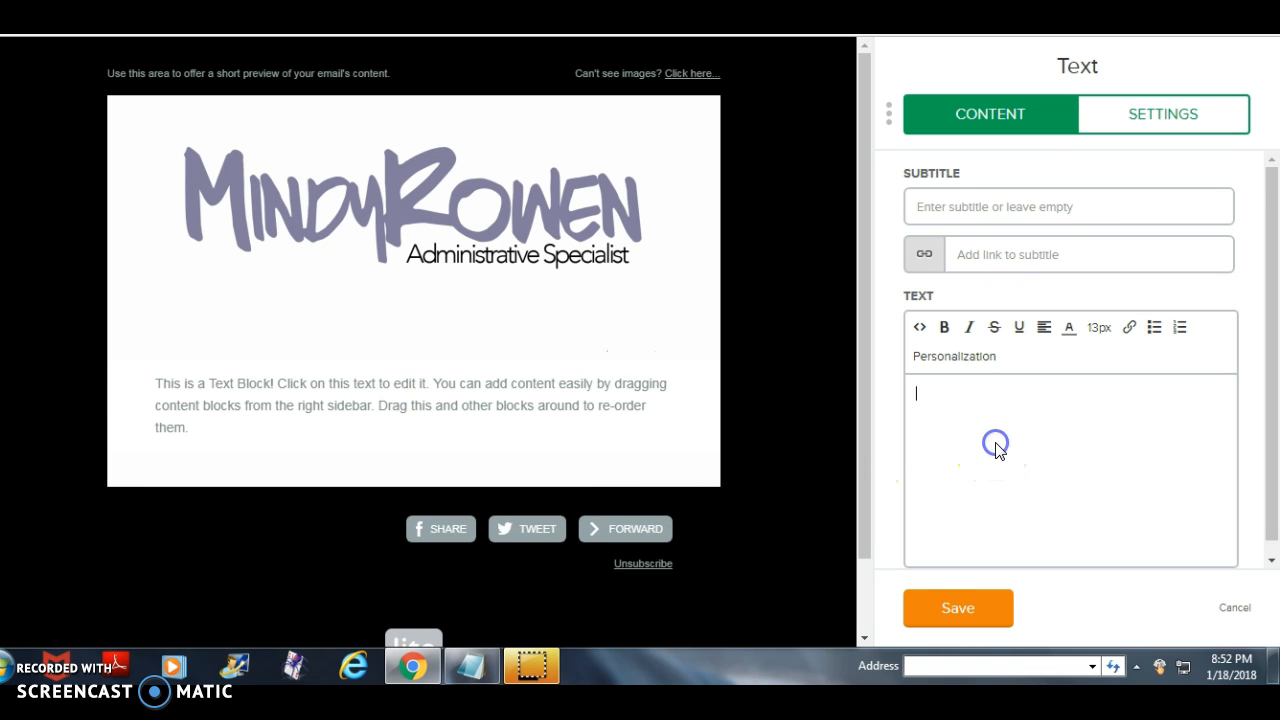
pyautogui.write('Thanks for signing up')
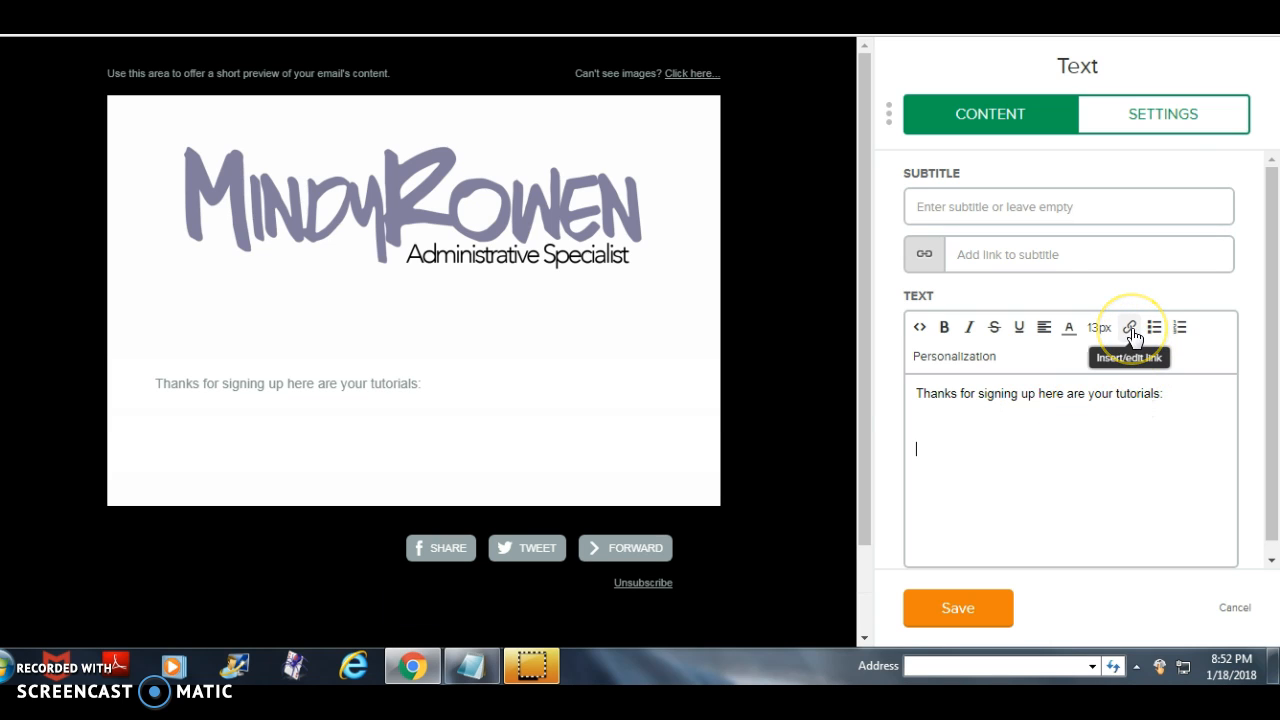
pyautogui.write('here')
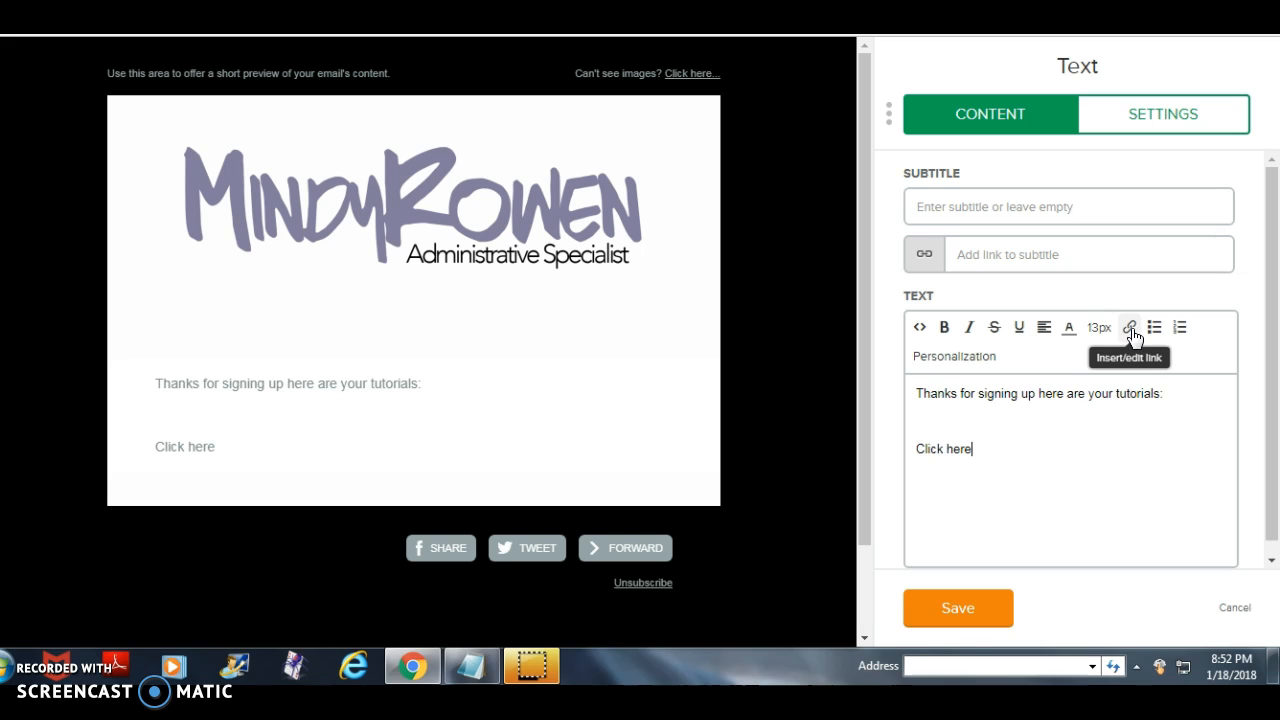
# - Show the link options for the "Click here" text, accept them without a URL, and save the text block
pyautogui.moveTo(977, 448); pyautogui.dragTo(982, 448)
pyautogui.click(1129, 327)
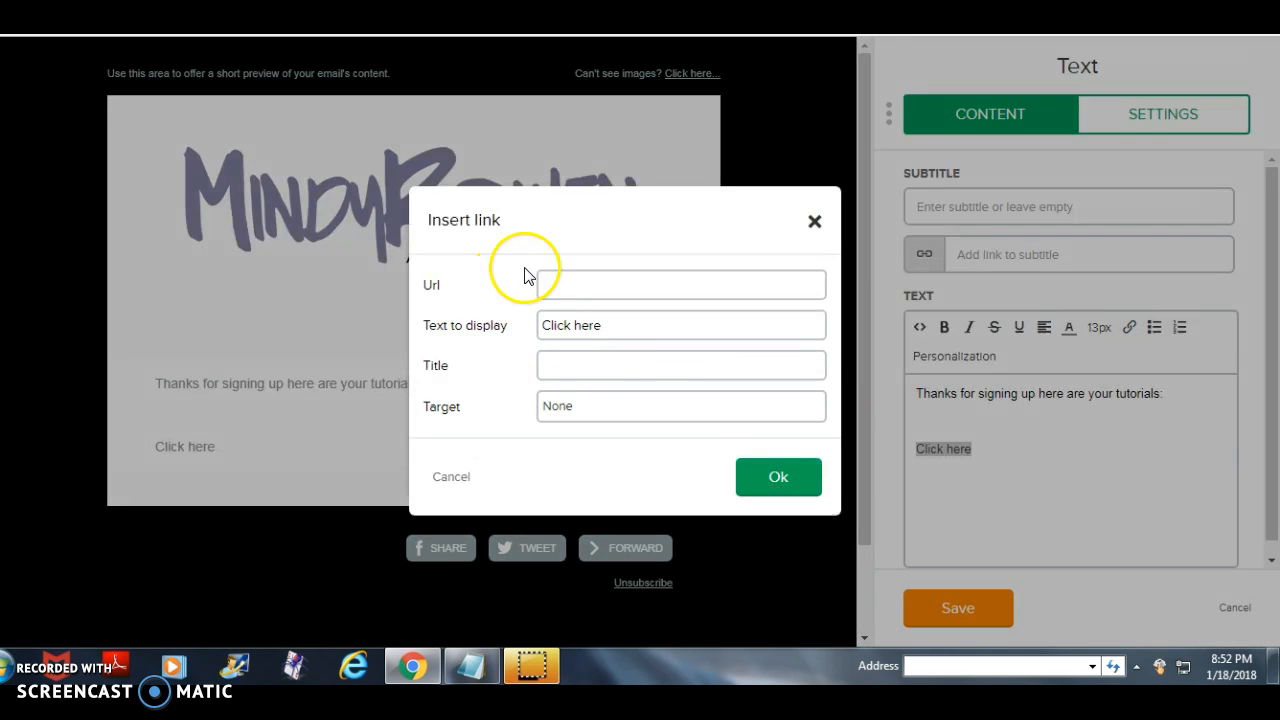
pyautogui.click(752, 476)
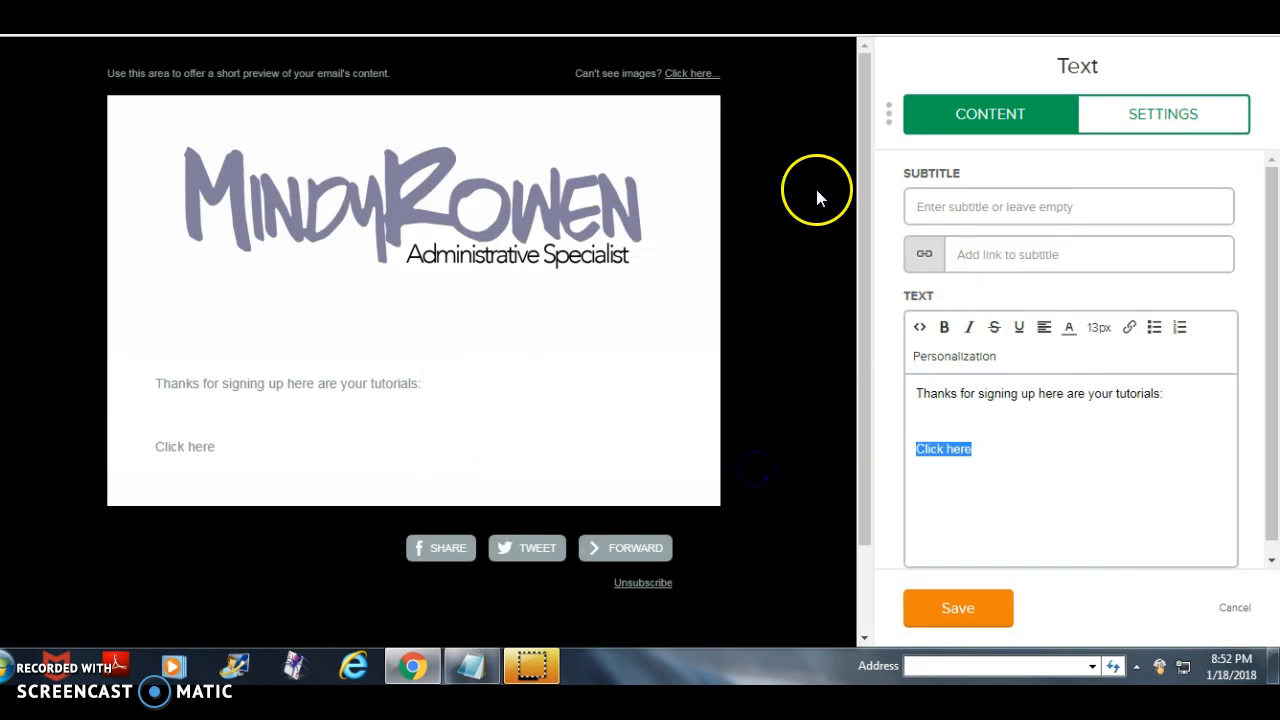
pyautogui.click(1094, 533)
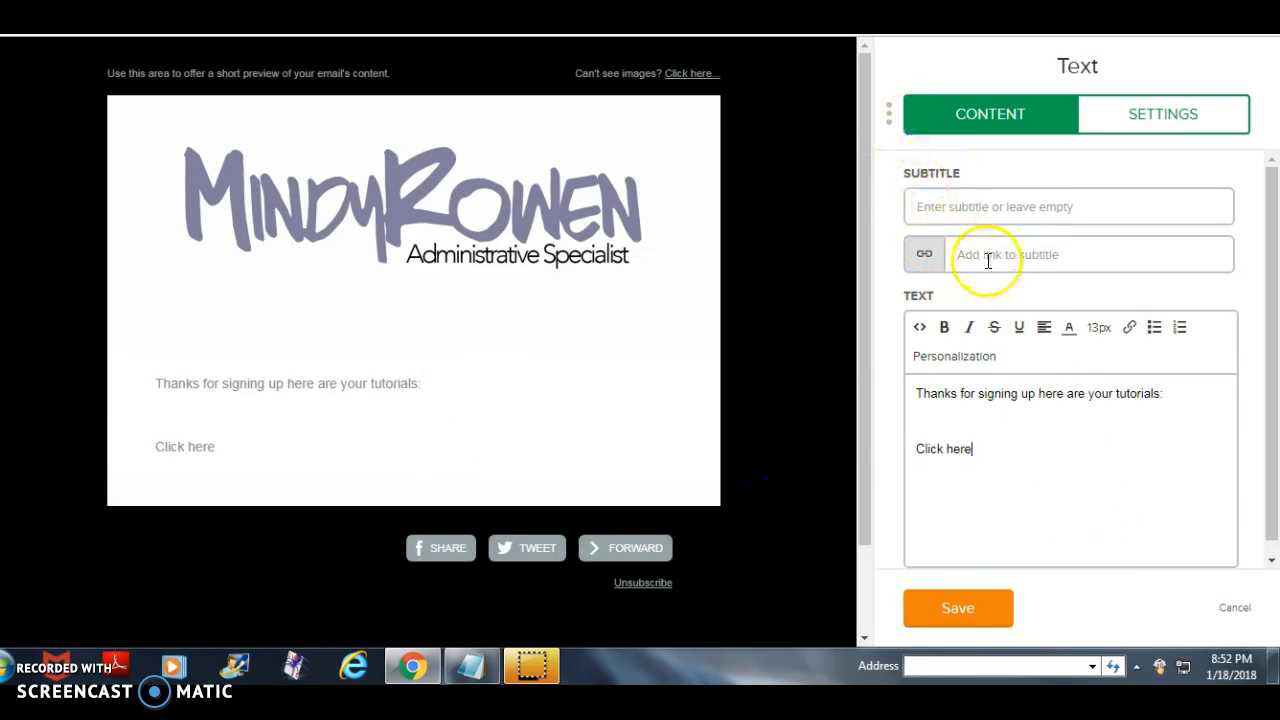
pyautogui.click(960, 606)
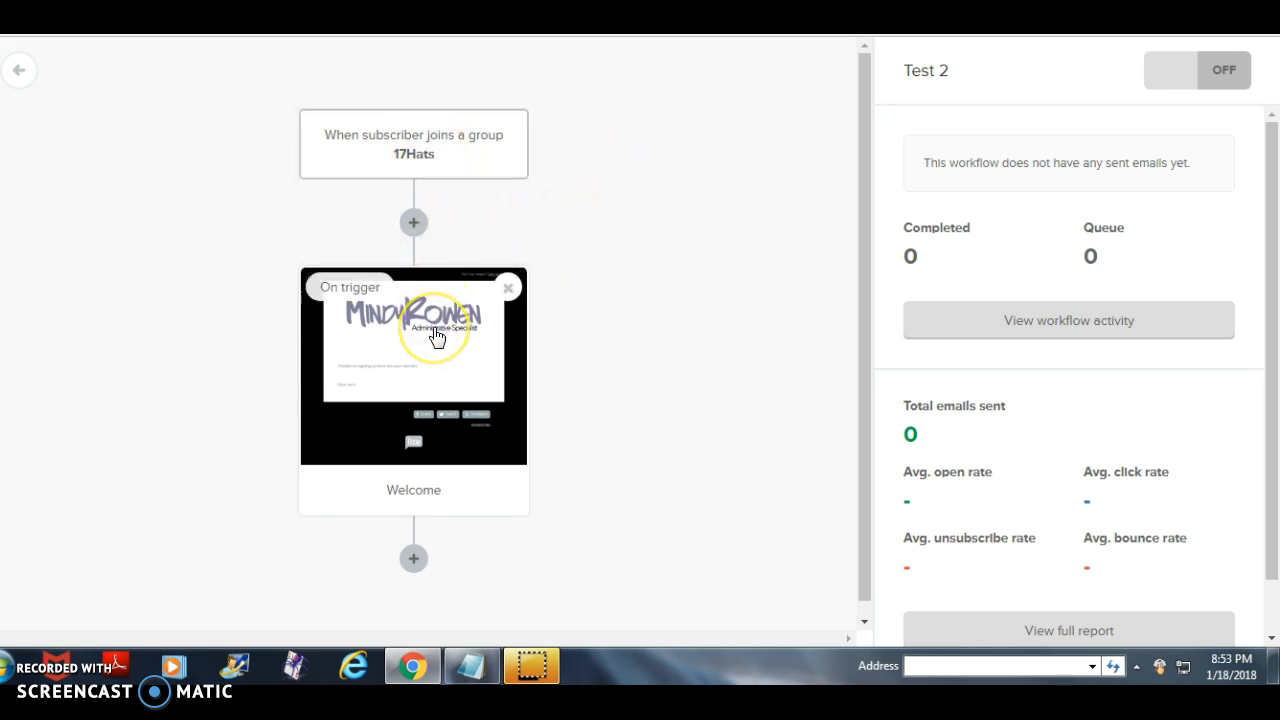
# - Add a delay of 1 day after the Welcome email and save it
pyautogui.scroll(-1, 700, 390)
pyautogui.click(410, 550)
pyautogui.click(388, 455)
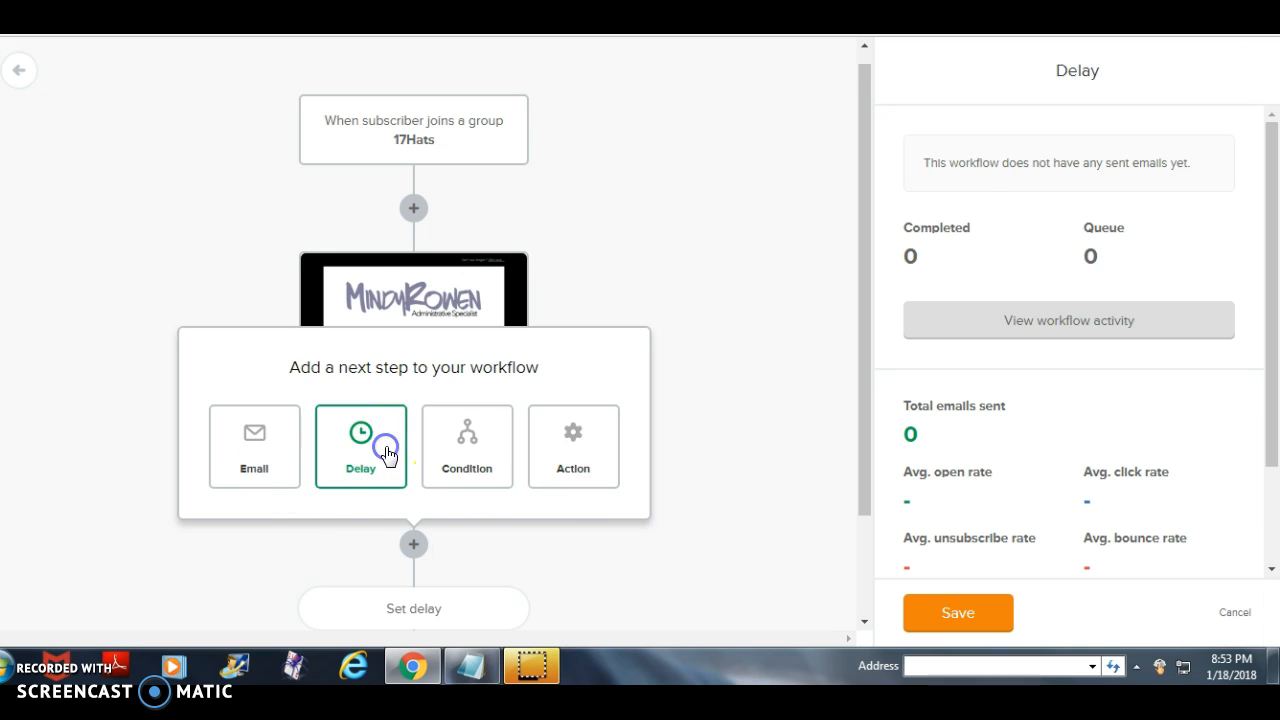
pyautogui.click(924, 180)
pyautogui.click(952, 612)
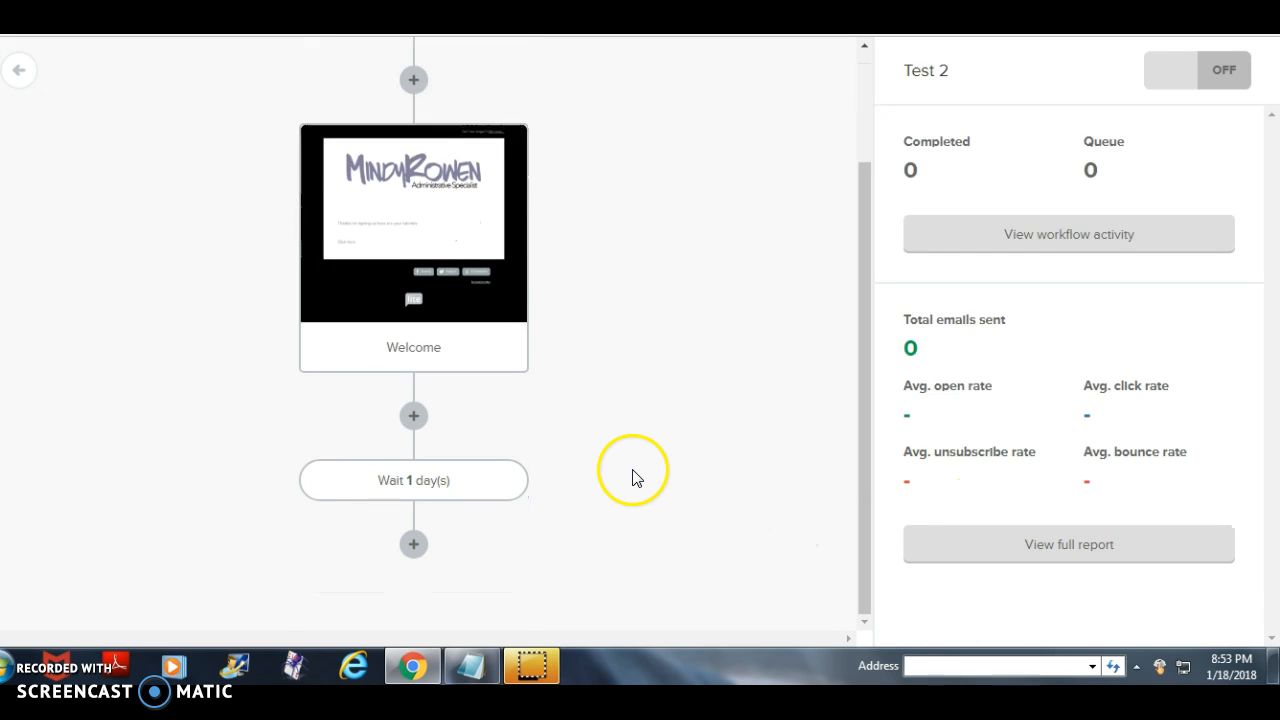
# - Add an email with the subject "Week 1" after the 1-day delay and save it
pyautogui.click(416, 544)
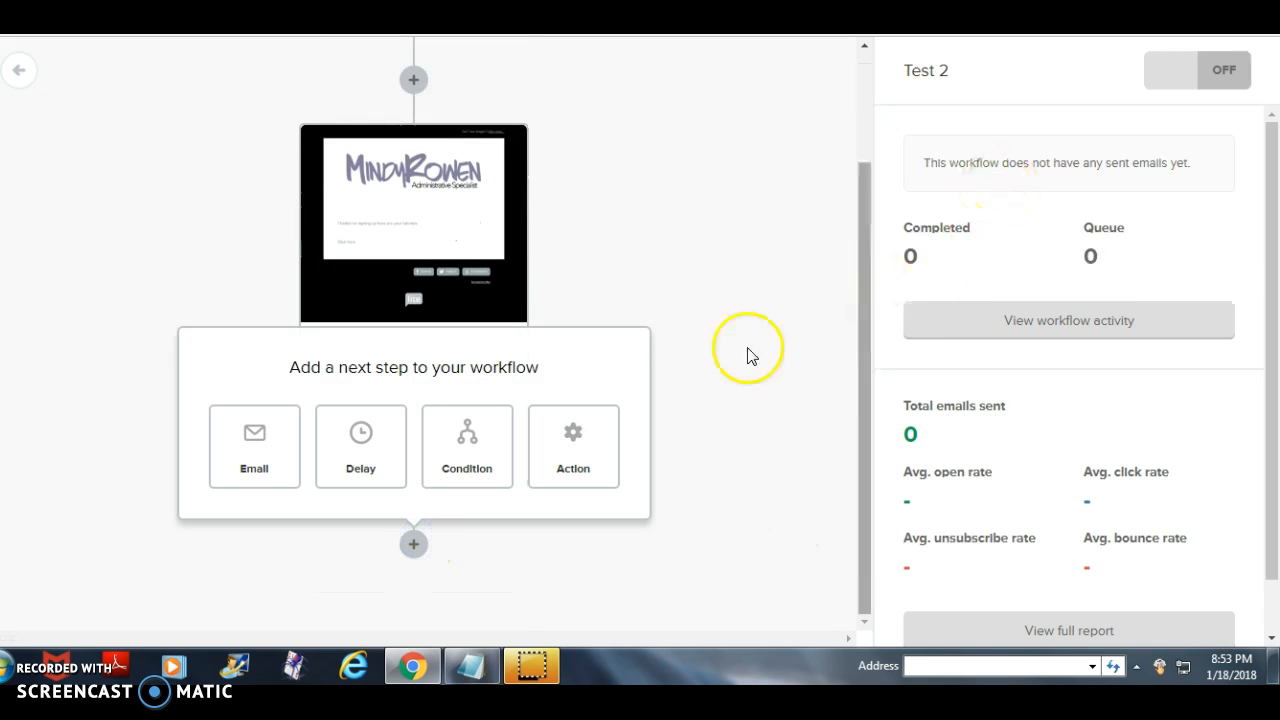
pyautogui.click(258, 440)
pyautogui.click(957, 187)
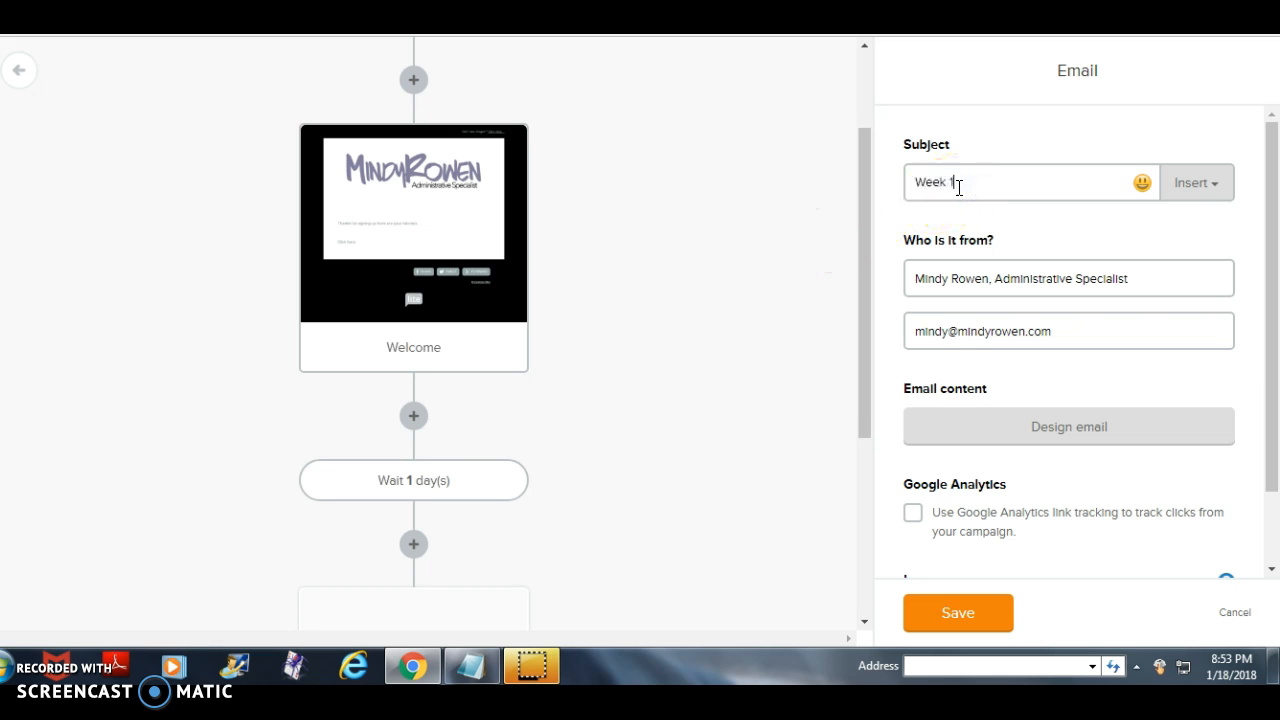
pyautogui.click(925, 617)
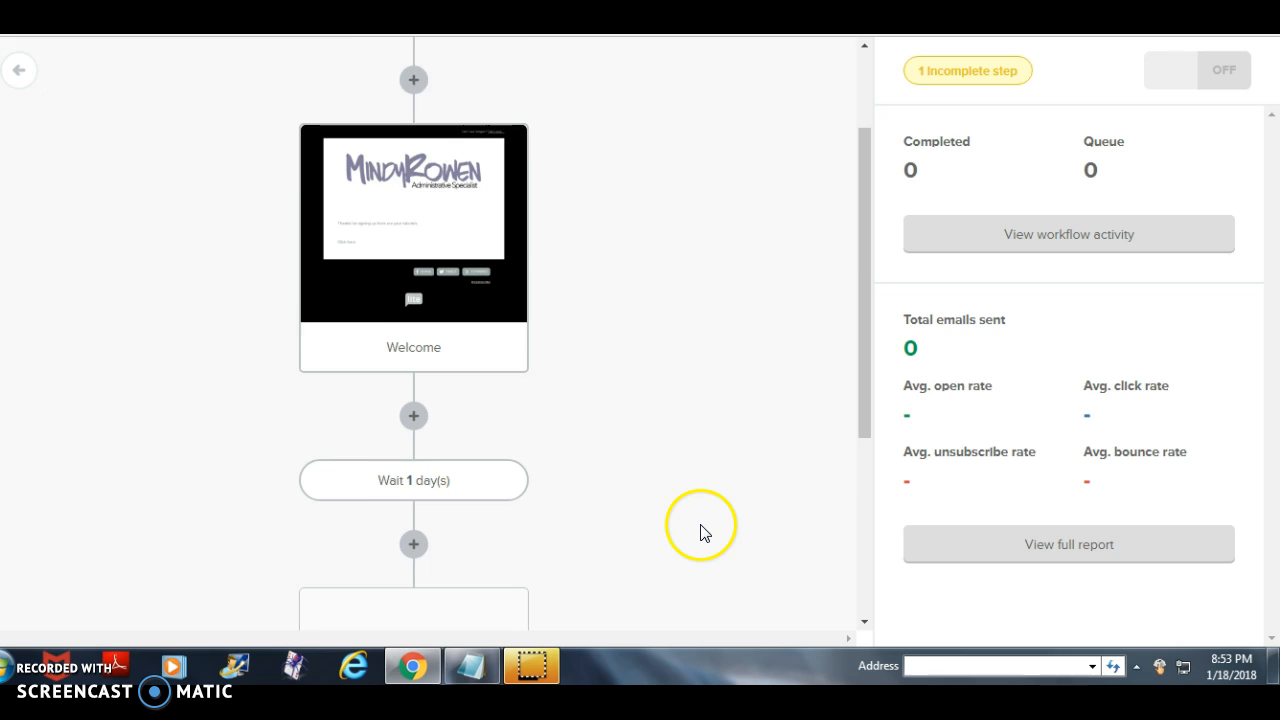
# - Add a delay of 7 days after the Week 1 email and save it
pyautogui.click(416, 596)
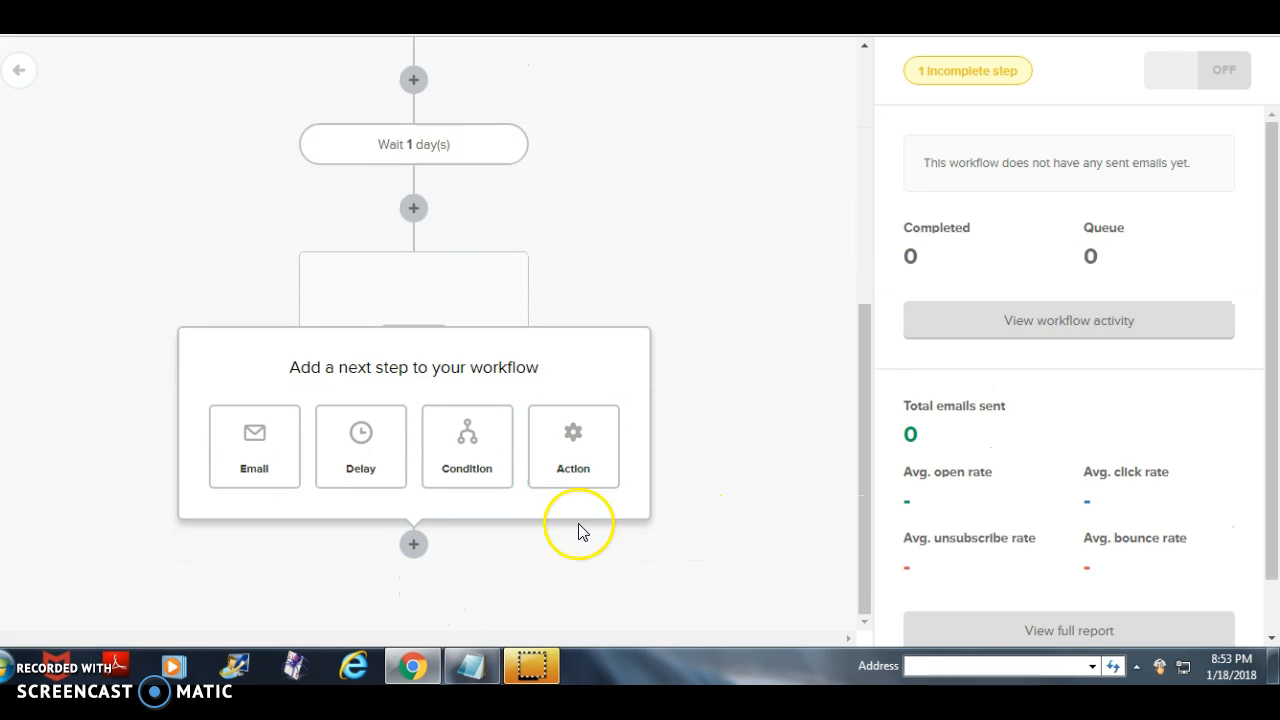
pyautogui.click(381, 456)
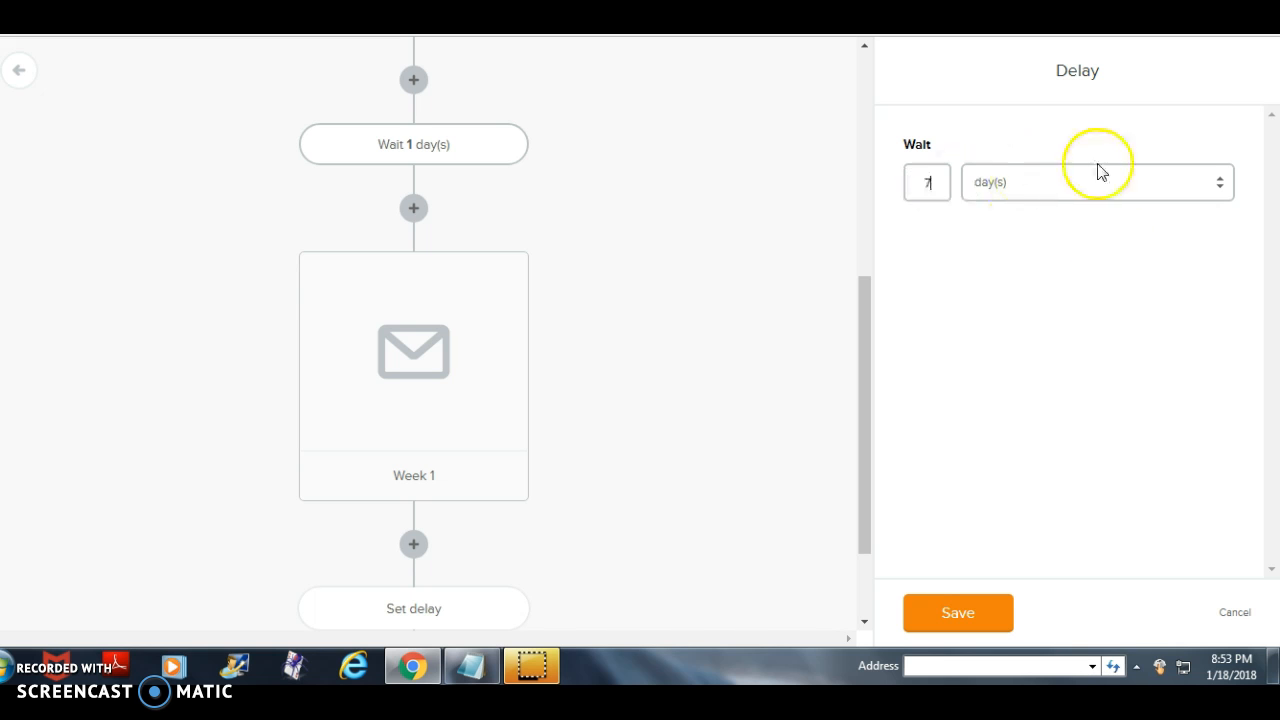
pyautogui.click(960, 612)
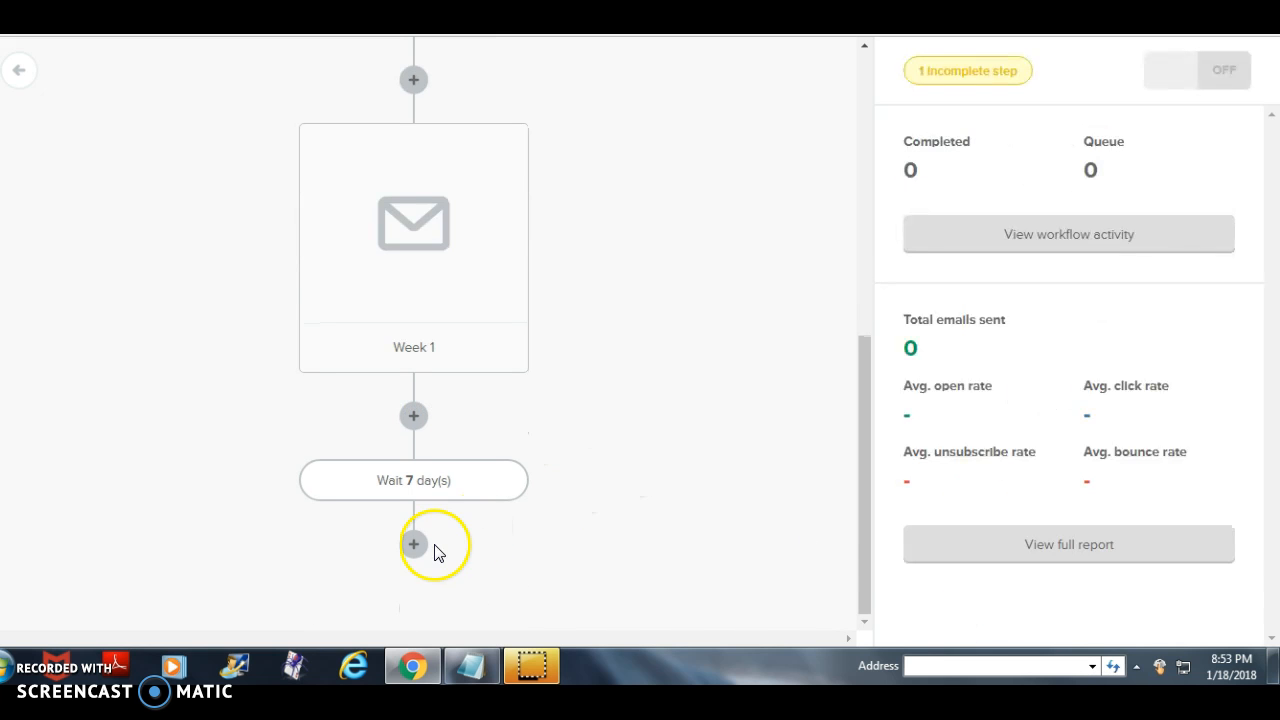
# - Add an email with the subject "Week 2" after the 7-day delay and save it
pyautogui.click(433, 548)
pyautogui.click(265, 450)
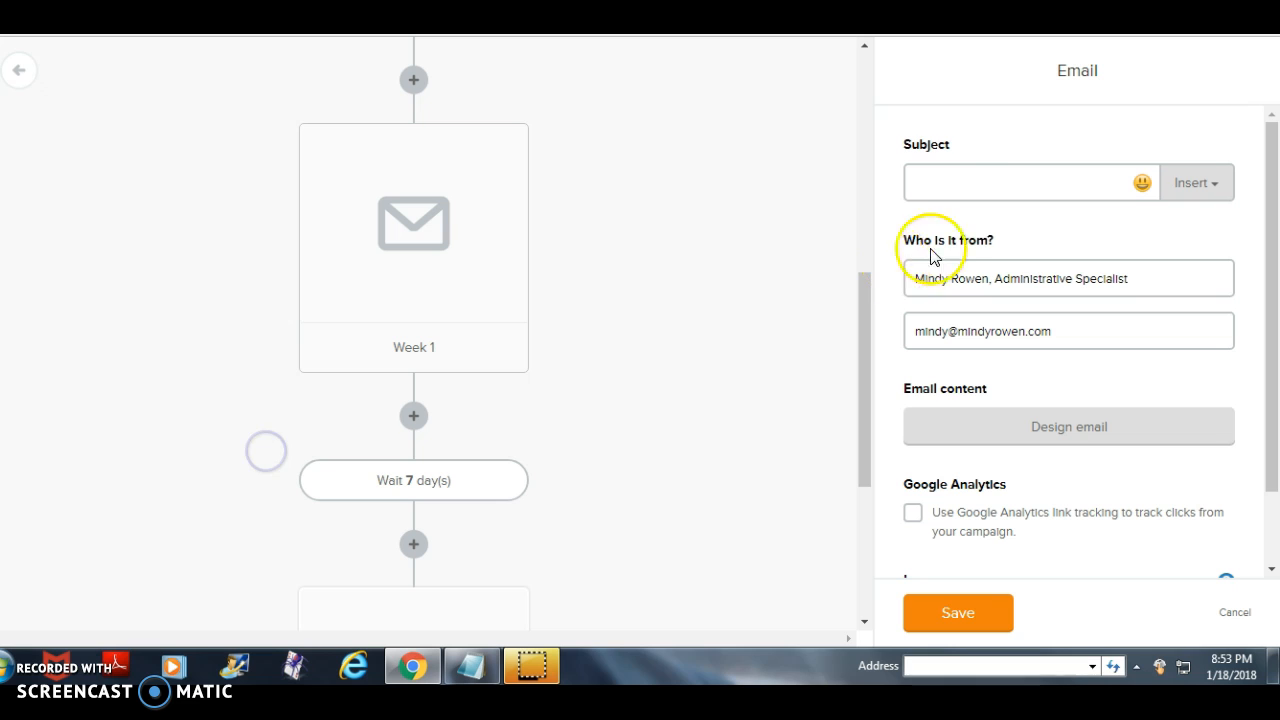
pyautogui.click(981, 183)
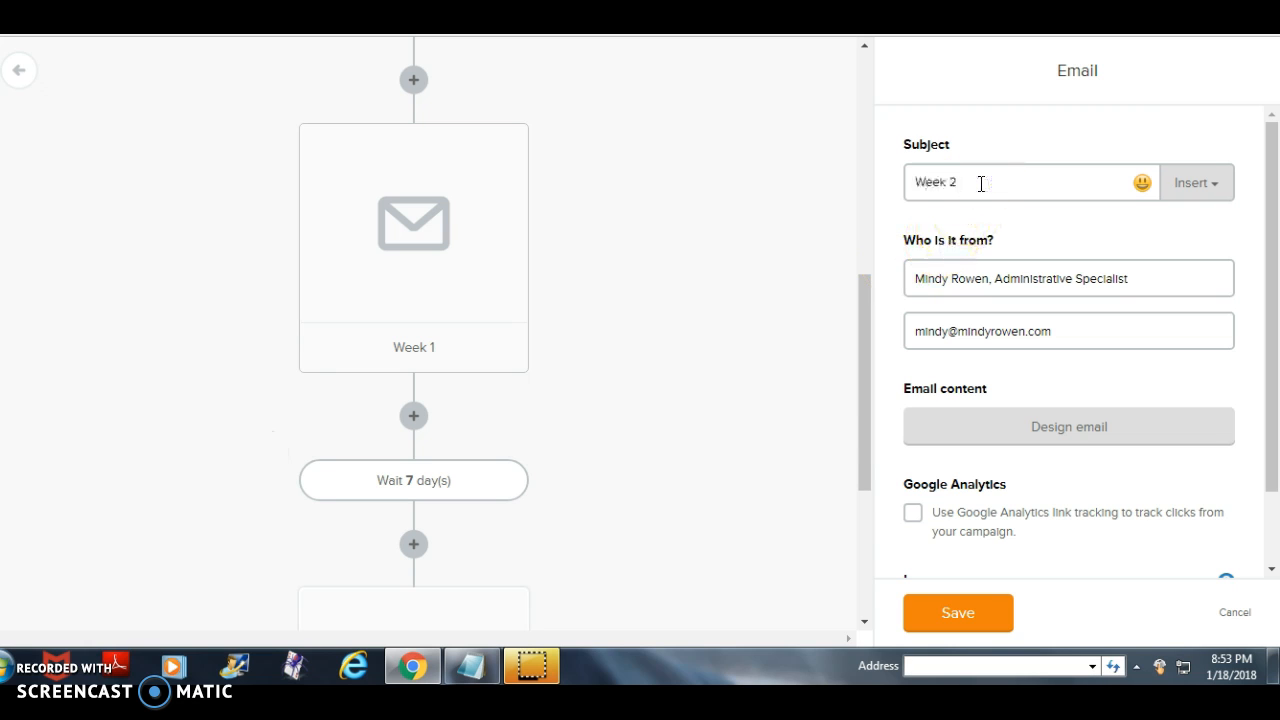
pyautogui.click(918, 608)
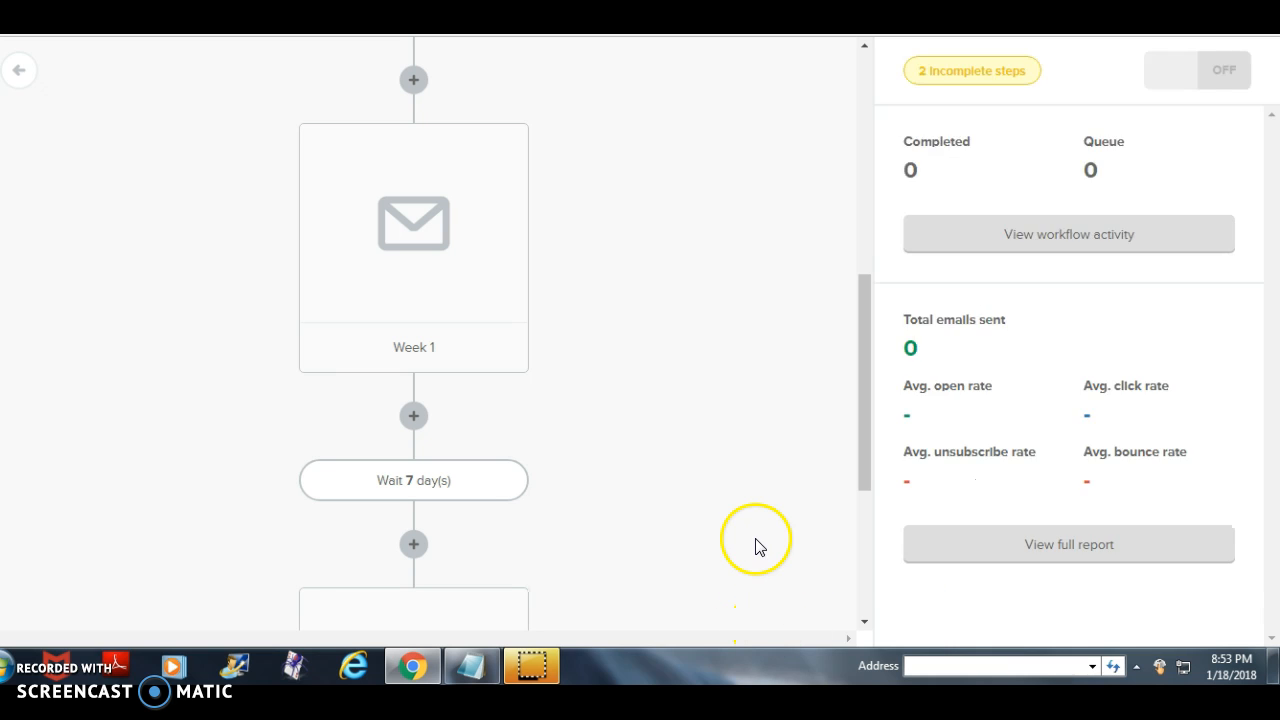
pyautogui.scroll(4, 595, 510)
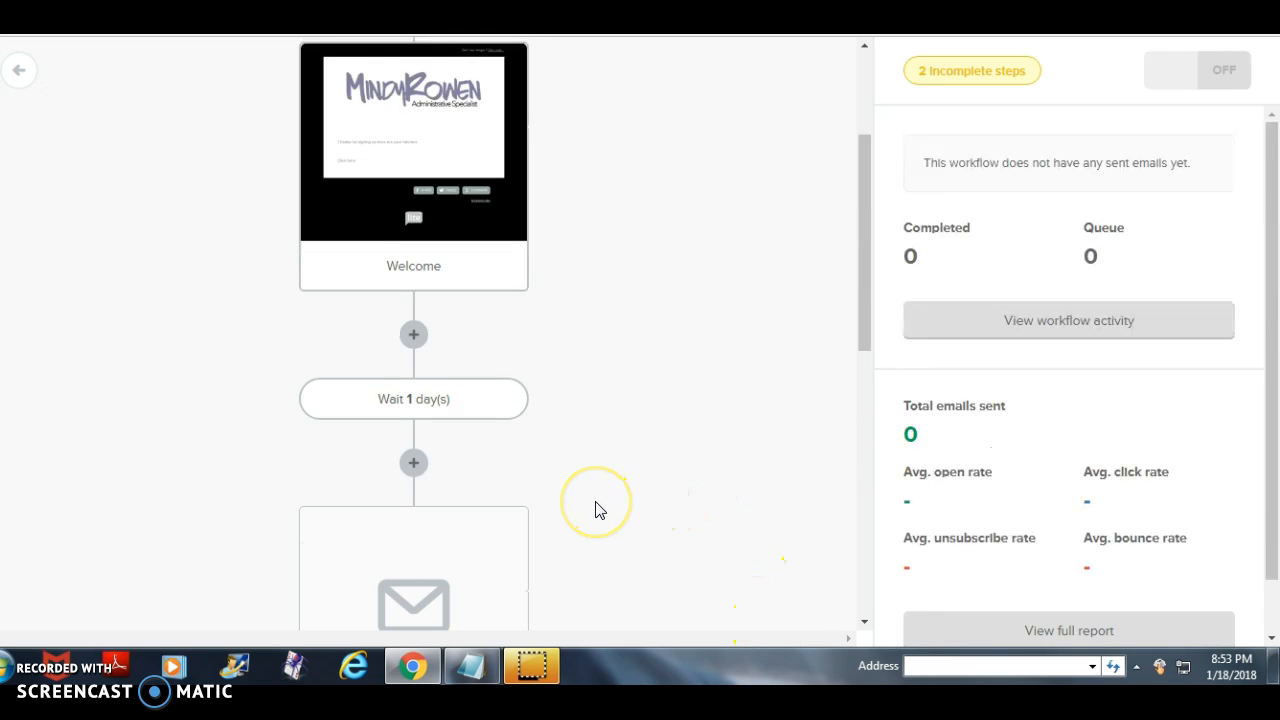
pyautogui.scroll(3, 595, 510)
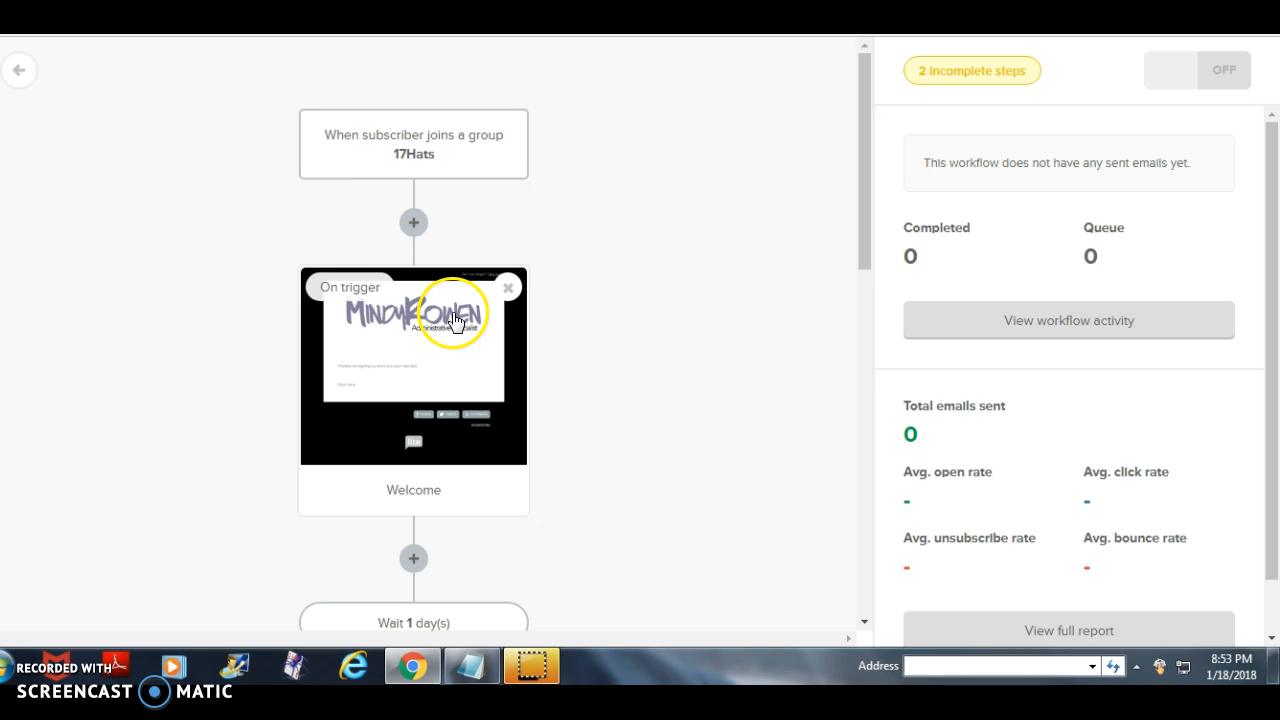
# - Add another delay step after the Week 2 email at the end of the Test 2 workflow and save it
pyautogui.scroll(-3, 557, 349)
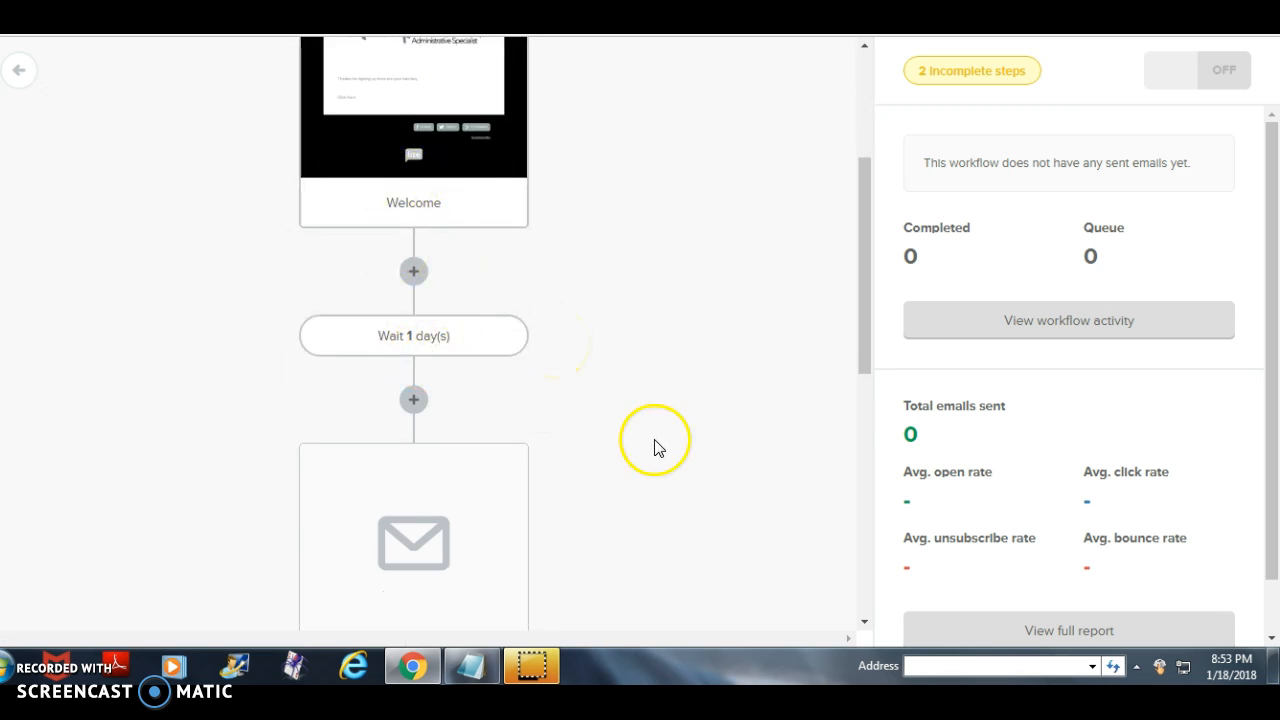
pyautogui.scroll(-4, 655, 446)
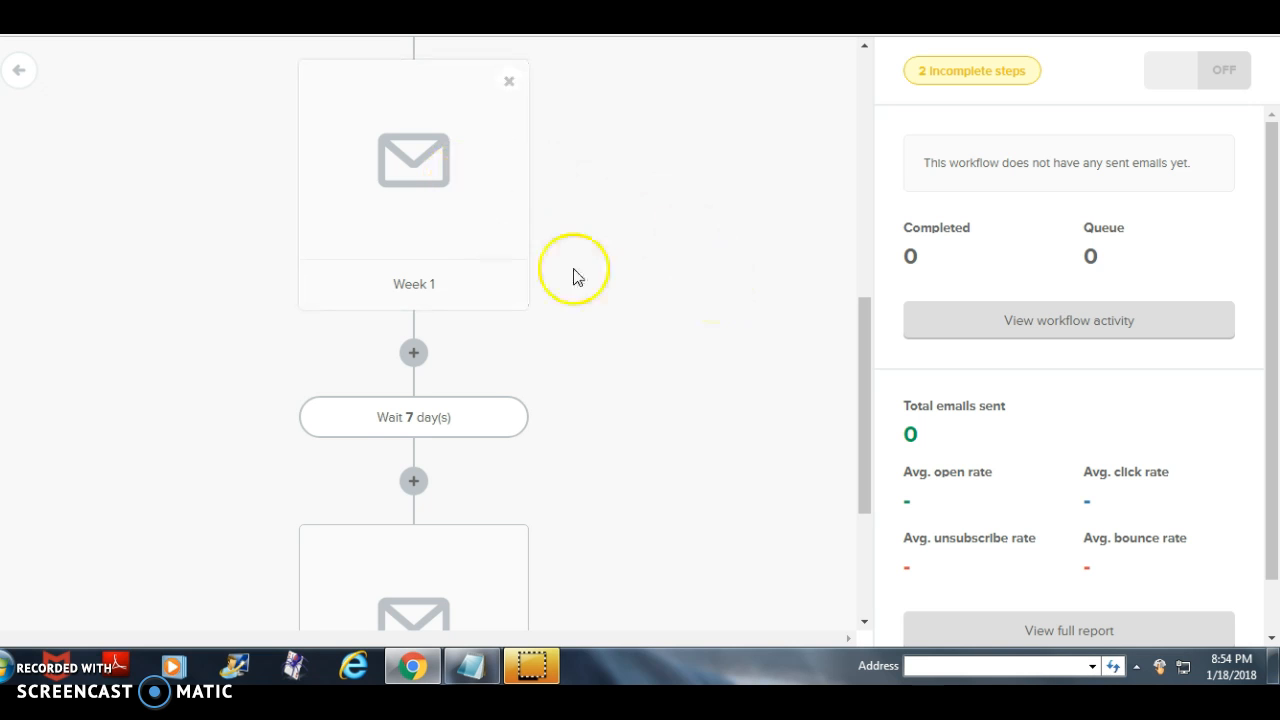
pyautogui.scroll(-1, 603, 452)
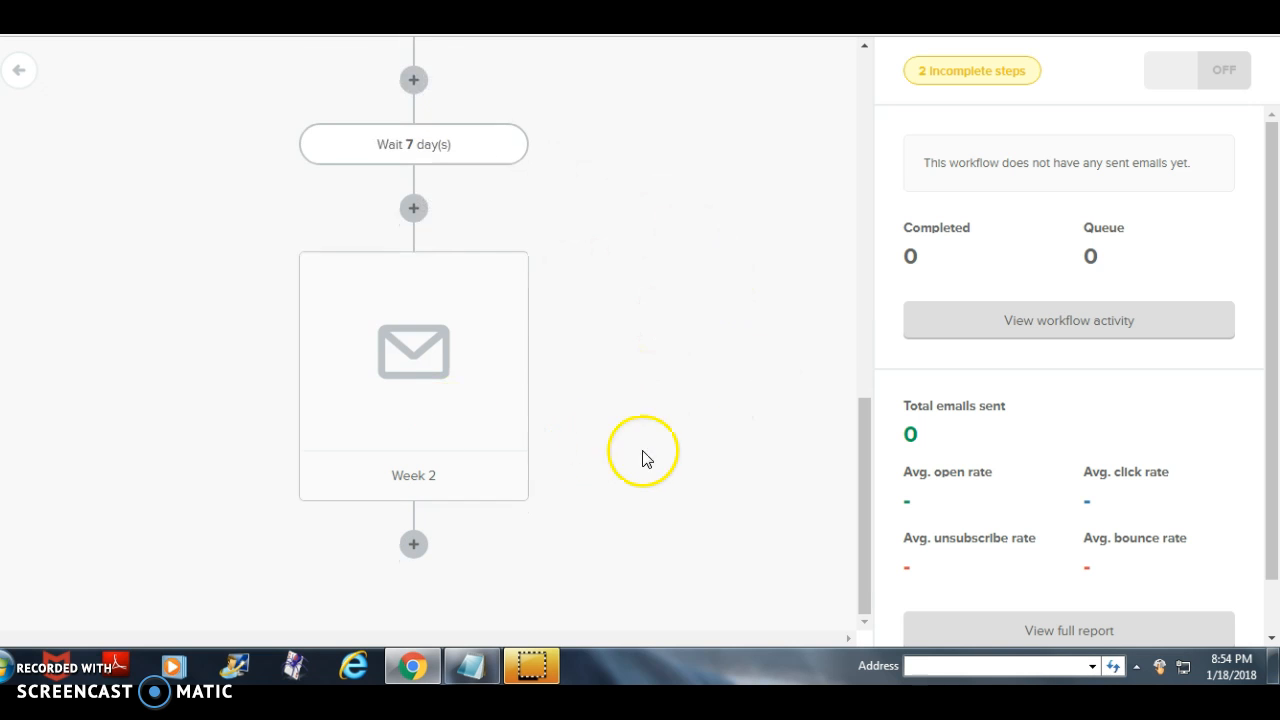
pyautogui.click(415, 546)
pyautogui.click(380, 470)
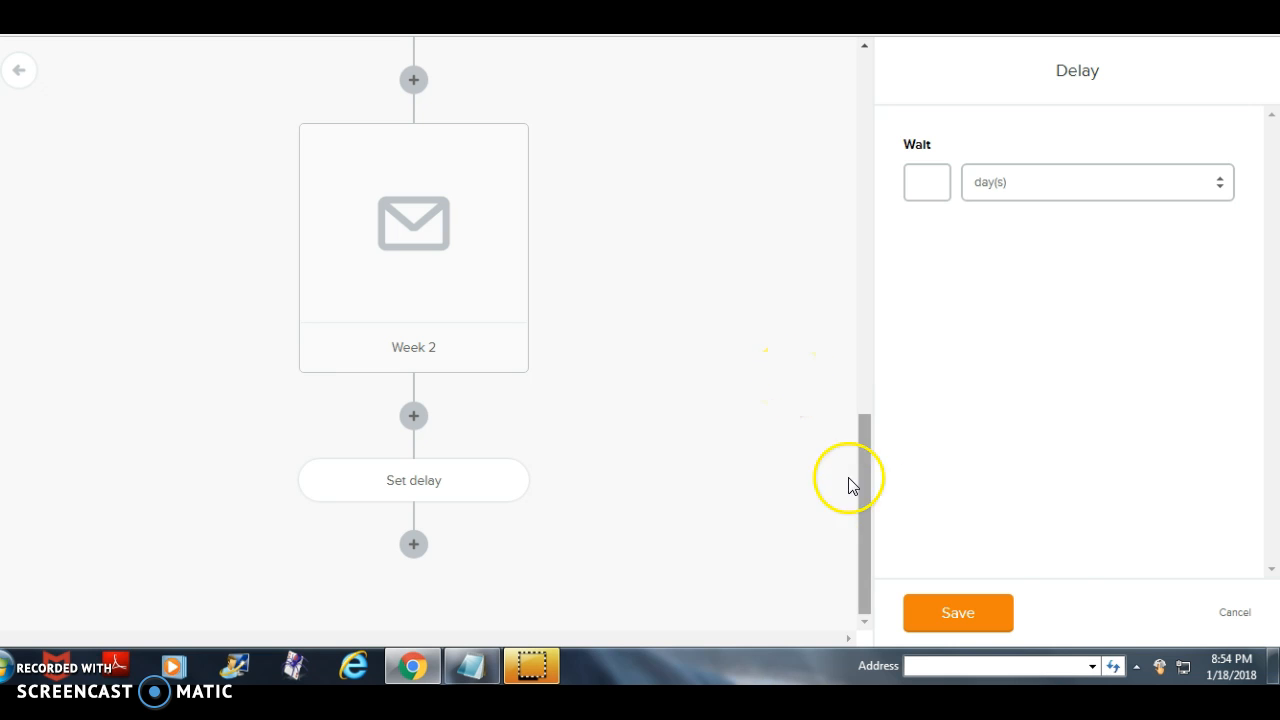
pyautogui.click(1004, 616)
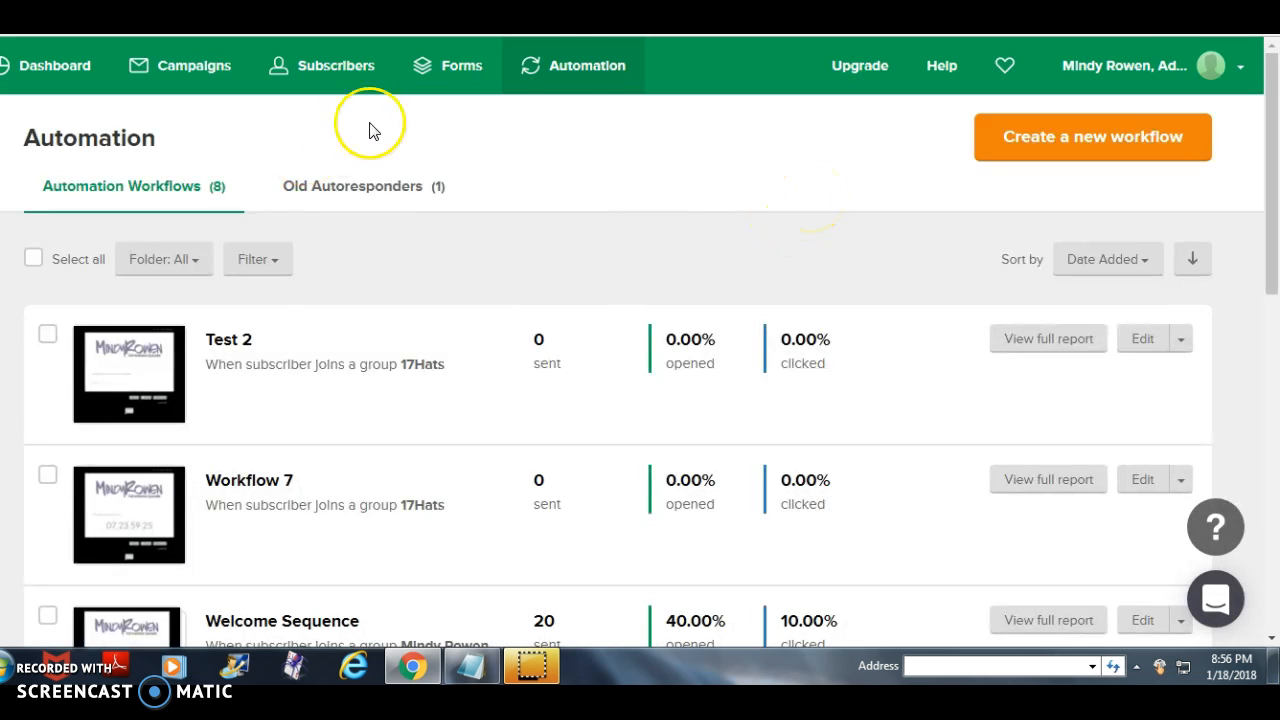
# - Examine the list of automation workflows, checking each one's trigger group and whether it has an on/off switch
pyautogui.scroll(-1, 418, 480)
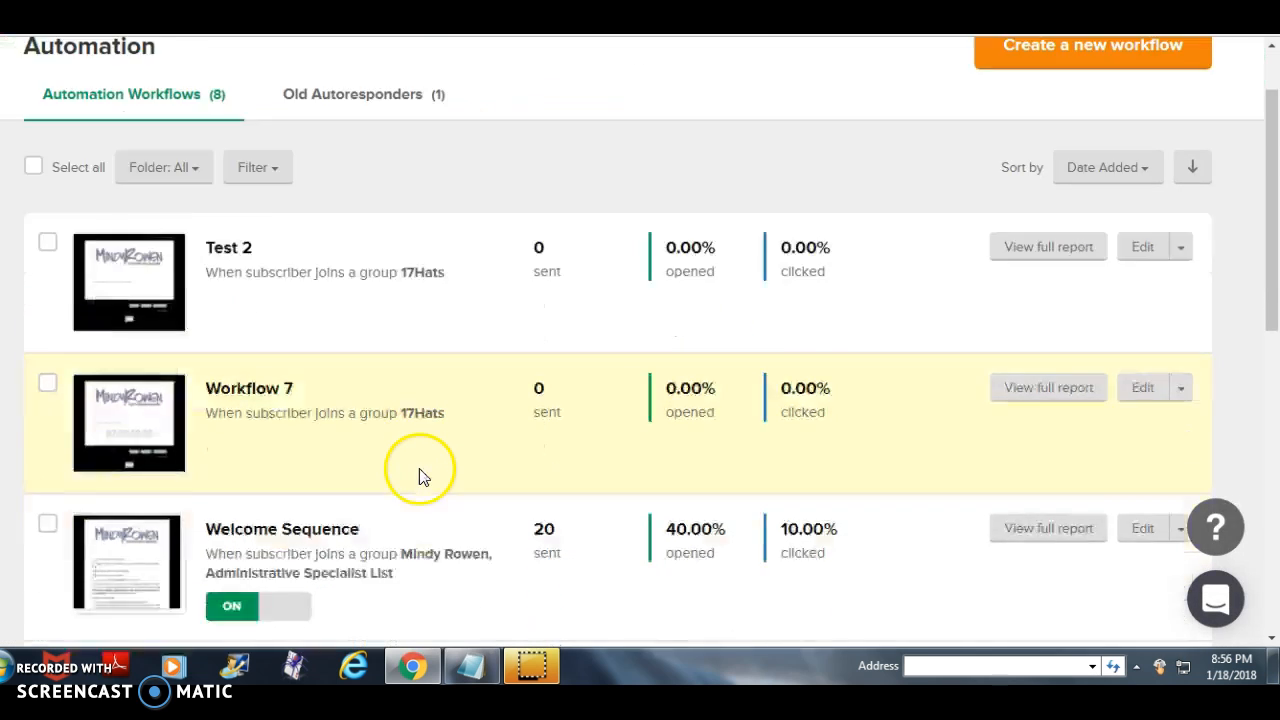
pyautogui.scroll(1, 437, 414)
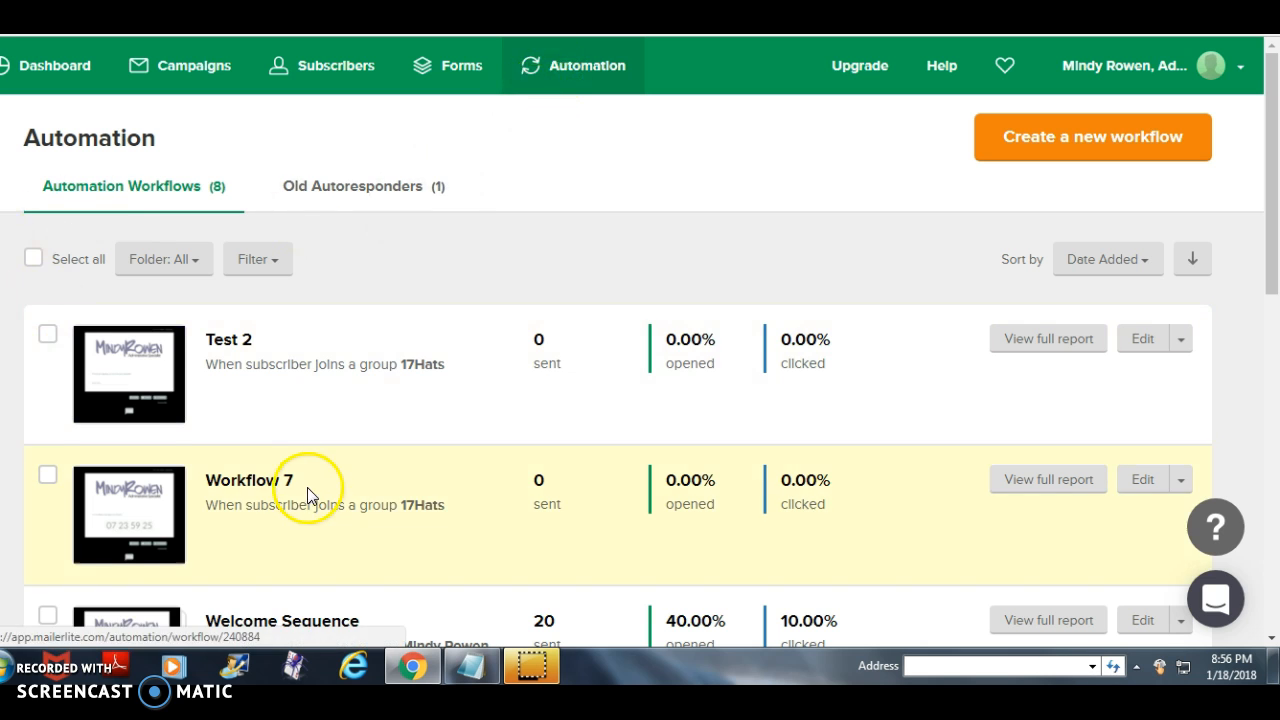
pyautogui.scroll(-3, 323, 466)
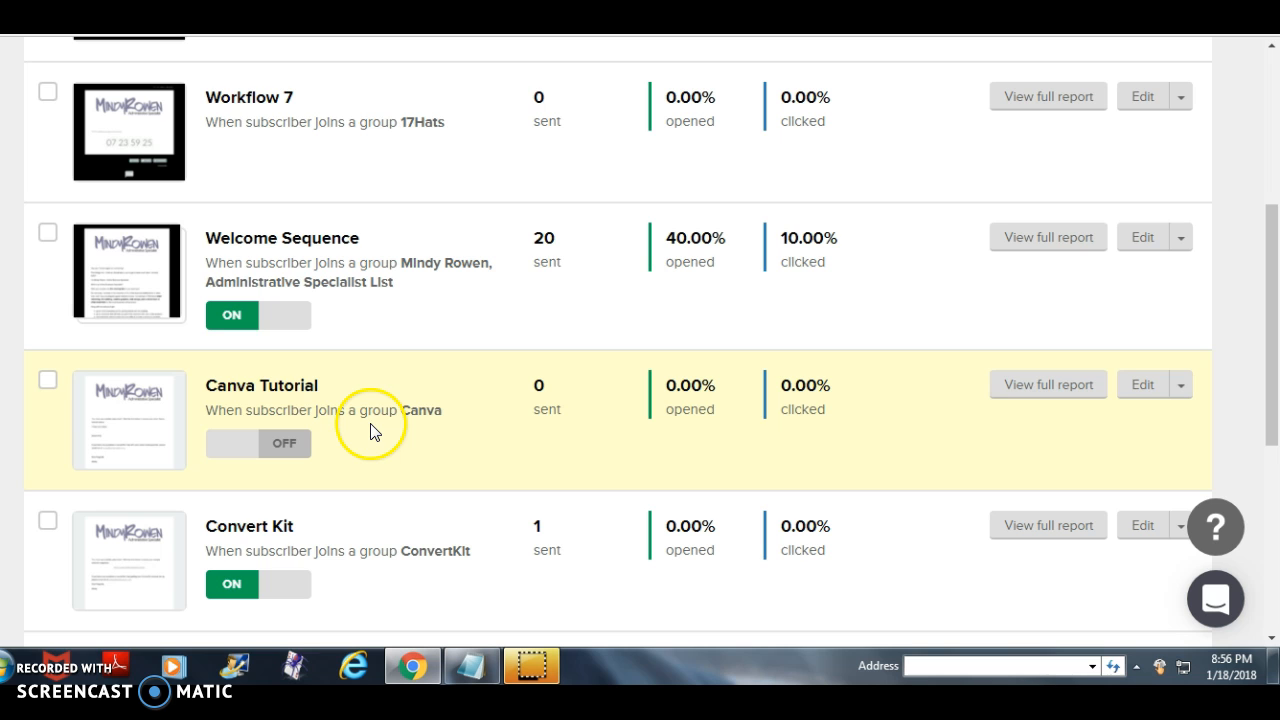
pyautogui.scroll(-2, 343, 430)
pyautogui.scroll(5, 343, 430)
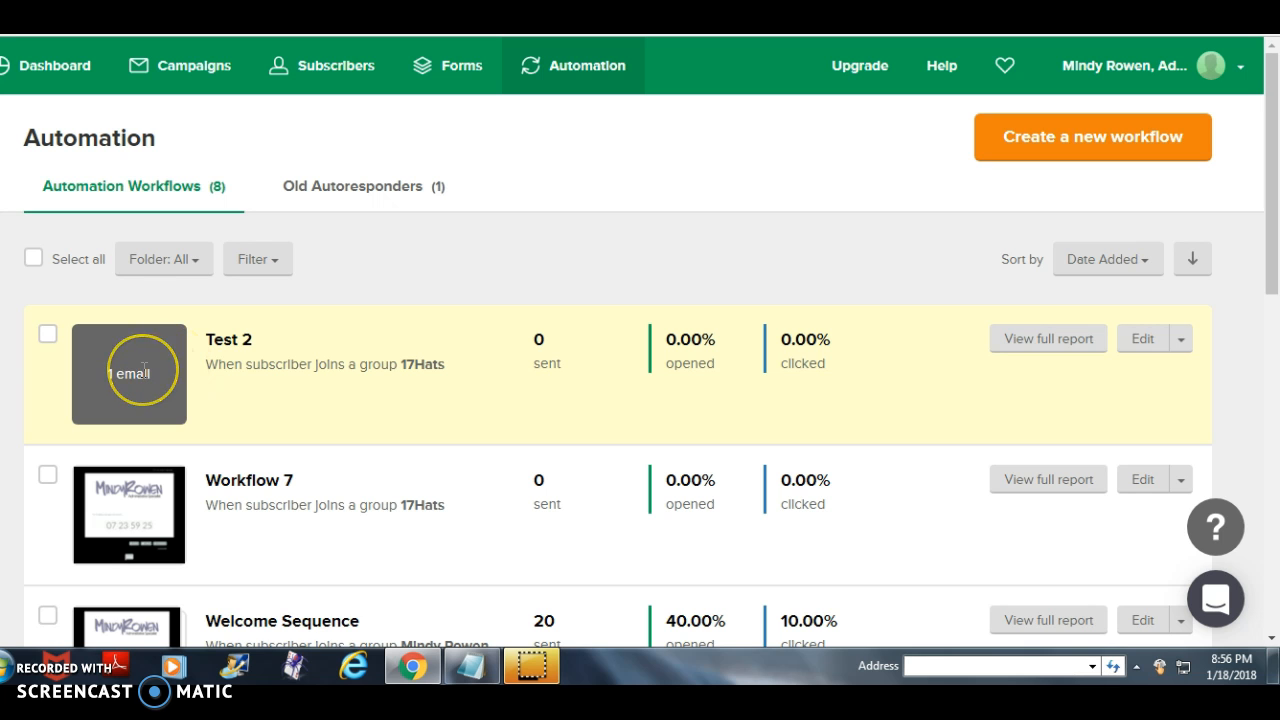
# - Switch the Canva Tutorial workflow on and back off
pyautogui.scroll(-3, 257, 409)
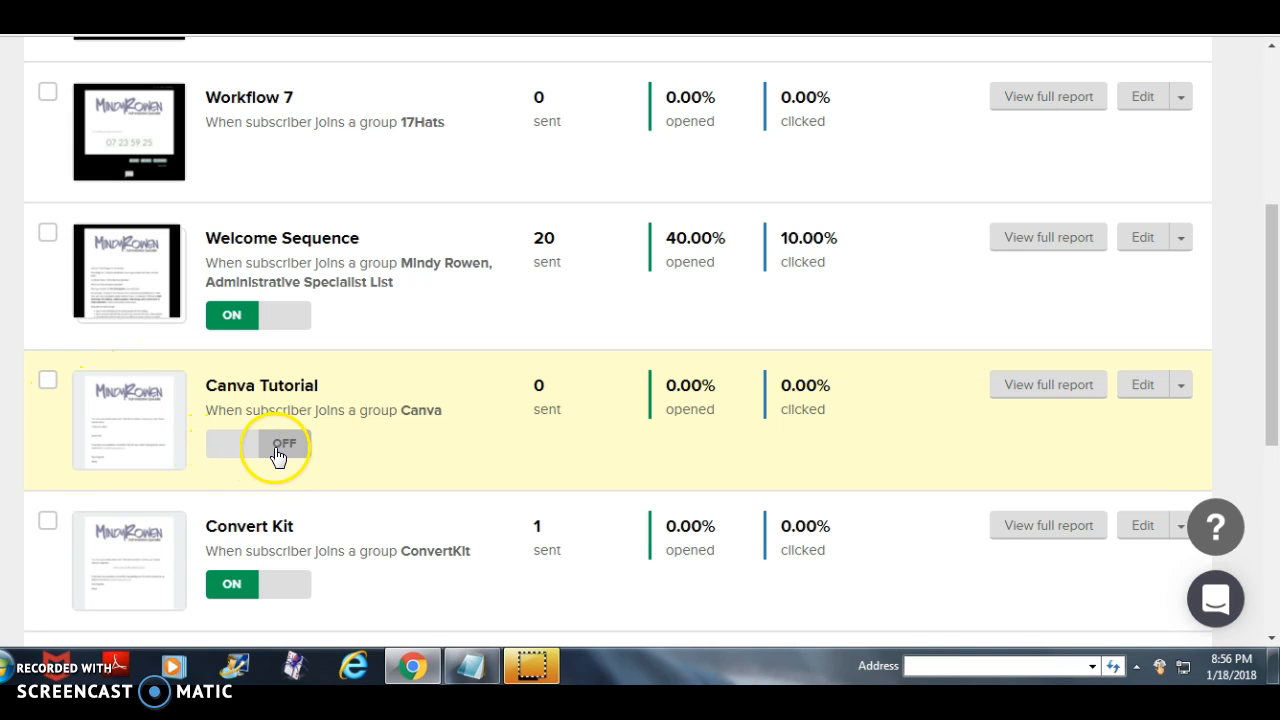
pyautogui.click(233, 444)
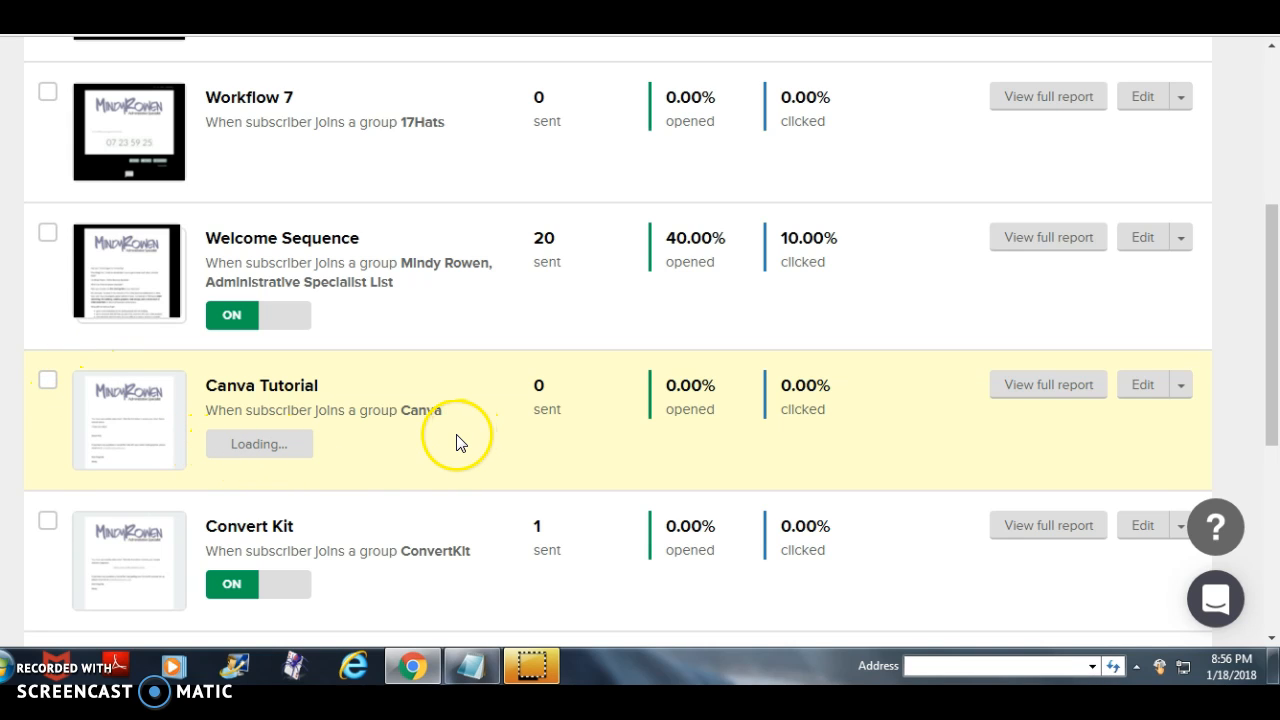
pyautogui.scroll(-2, 452, 444)
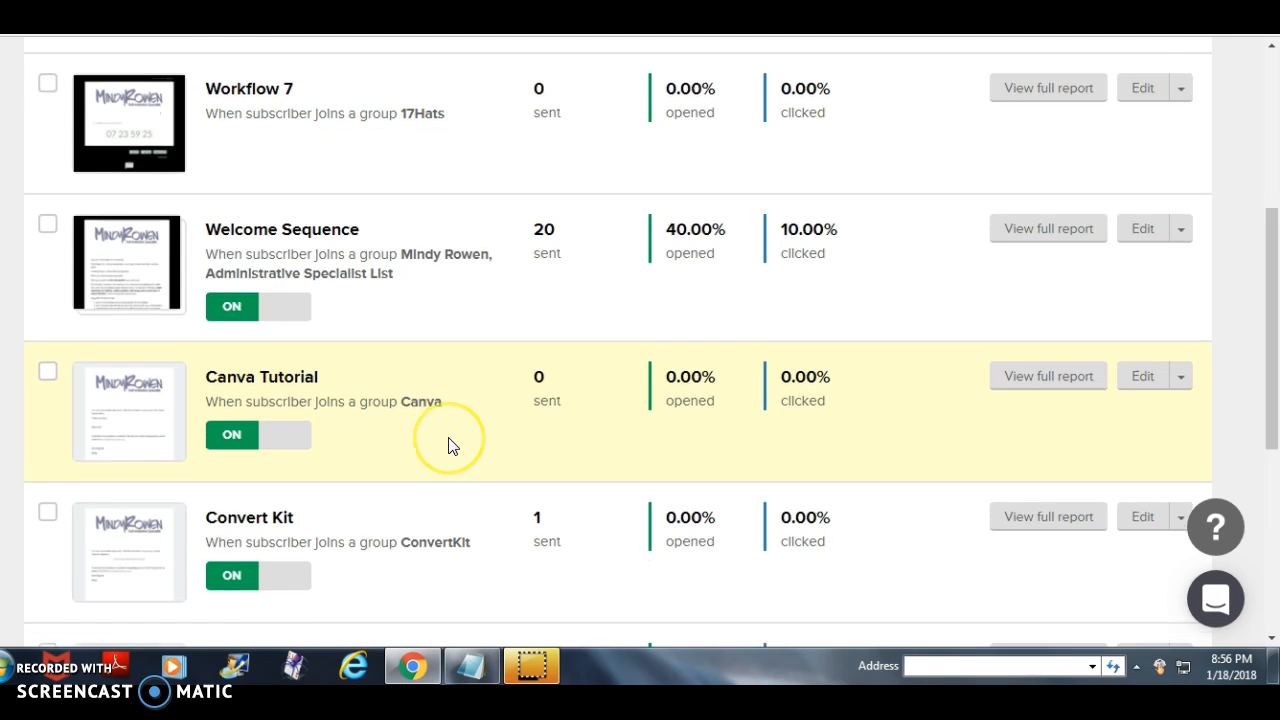
pyautogui.click(279, 252)
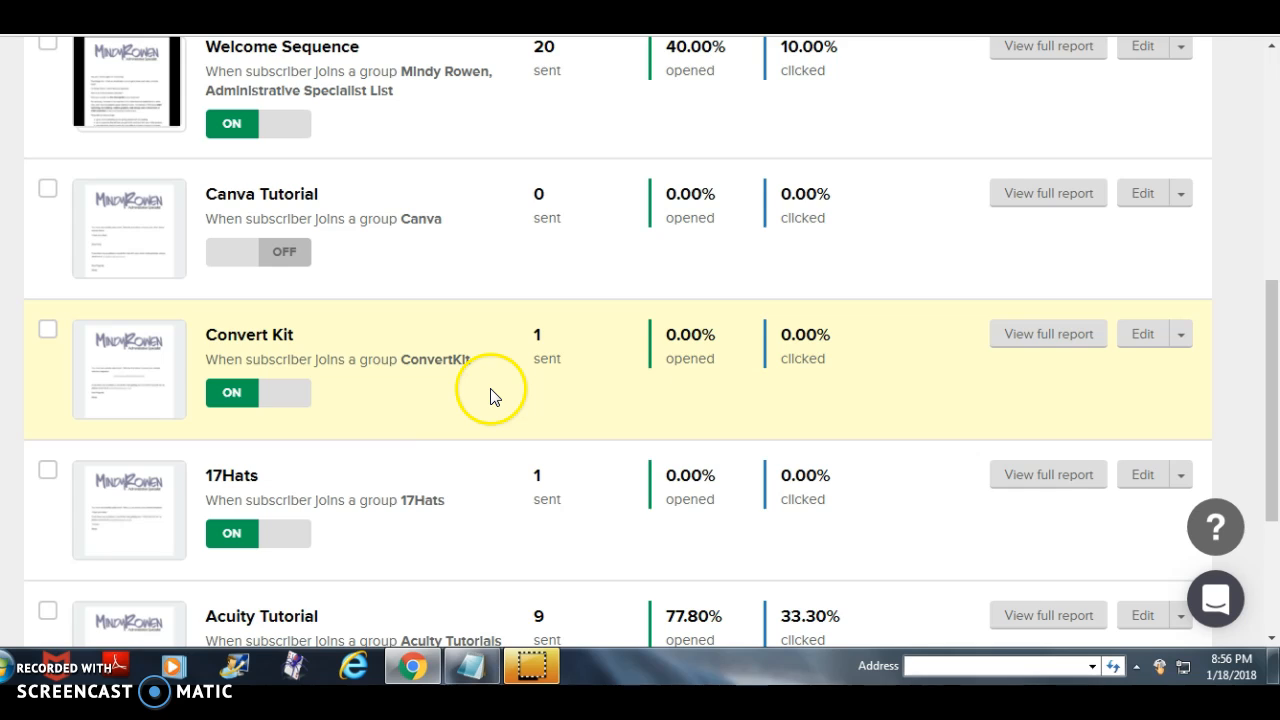
# - Review the remaining automation workflows and the sent, opened and clicked statistics of the Welcome Sequence
pyautogui.scroll(-1, 432, 423)
pyautogui.scroll(-3, 432, 423)
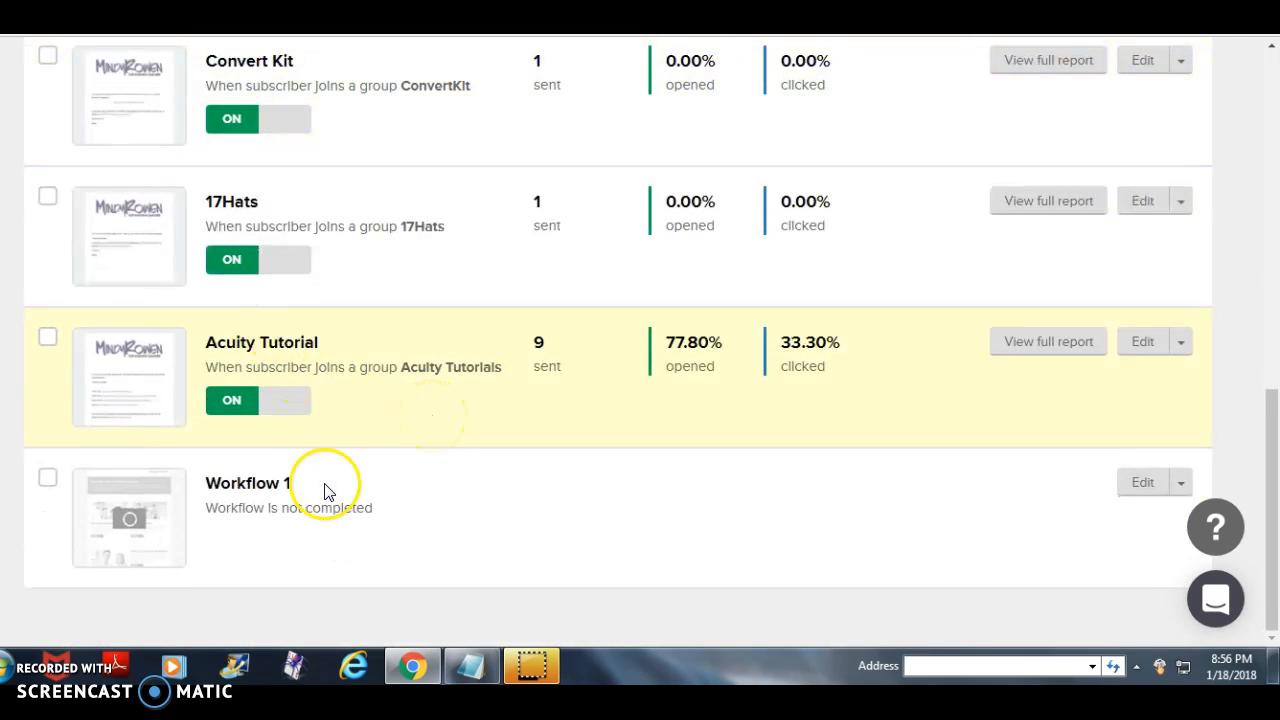
pyautogui.scroll(6, 325, 490)
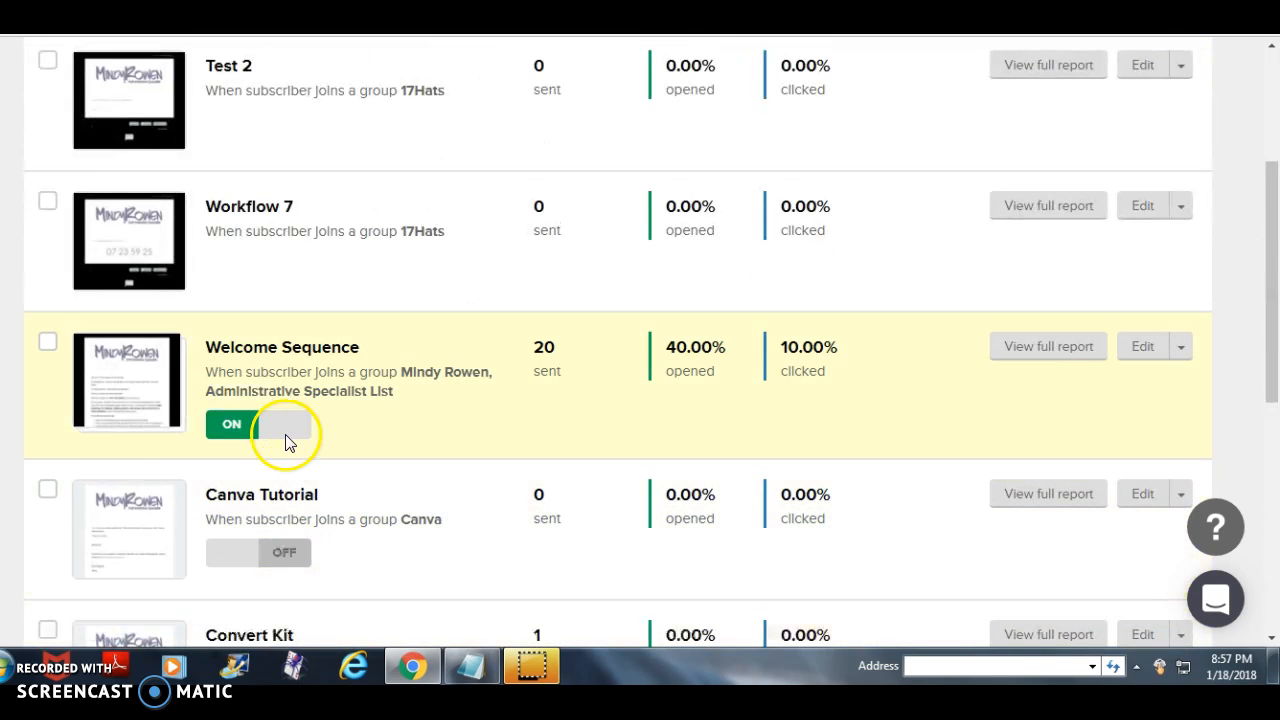
pyautogui.scroll(3, 197, 310)
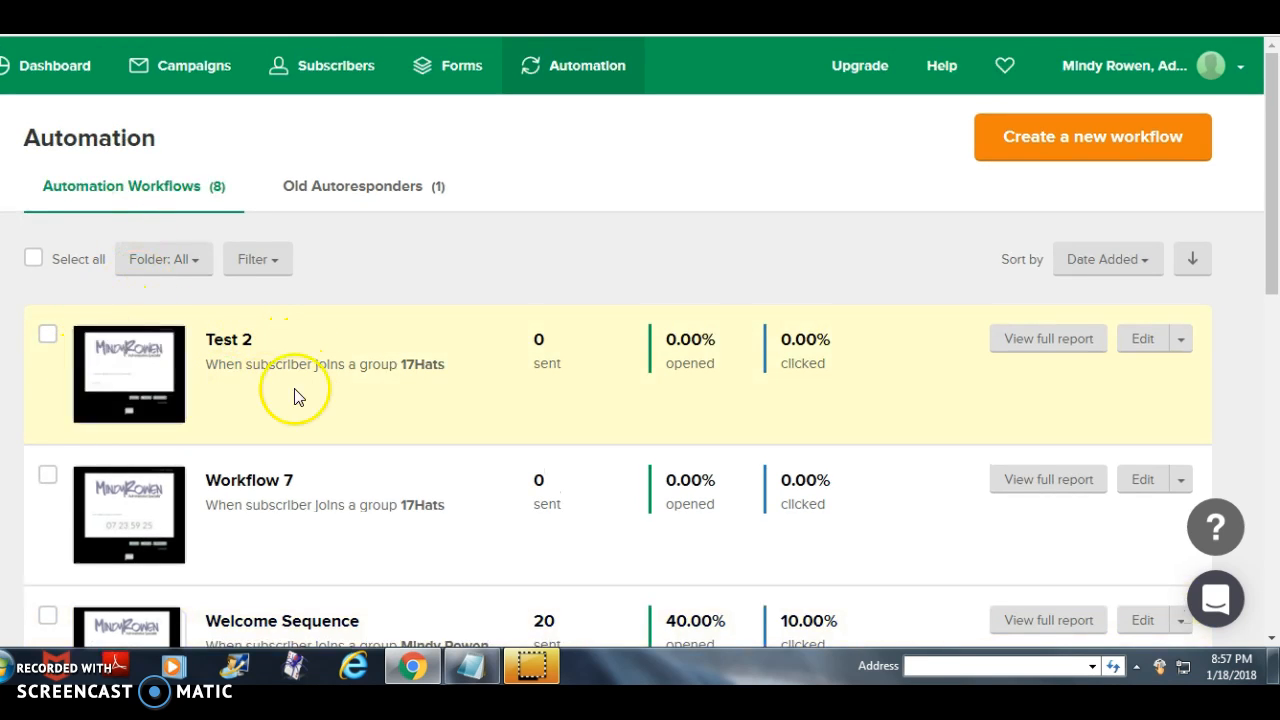
pyautogui.scroll(-3, 298, 398)
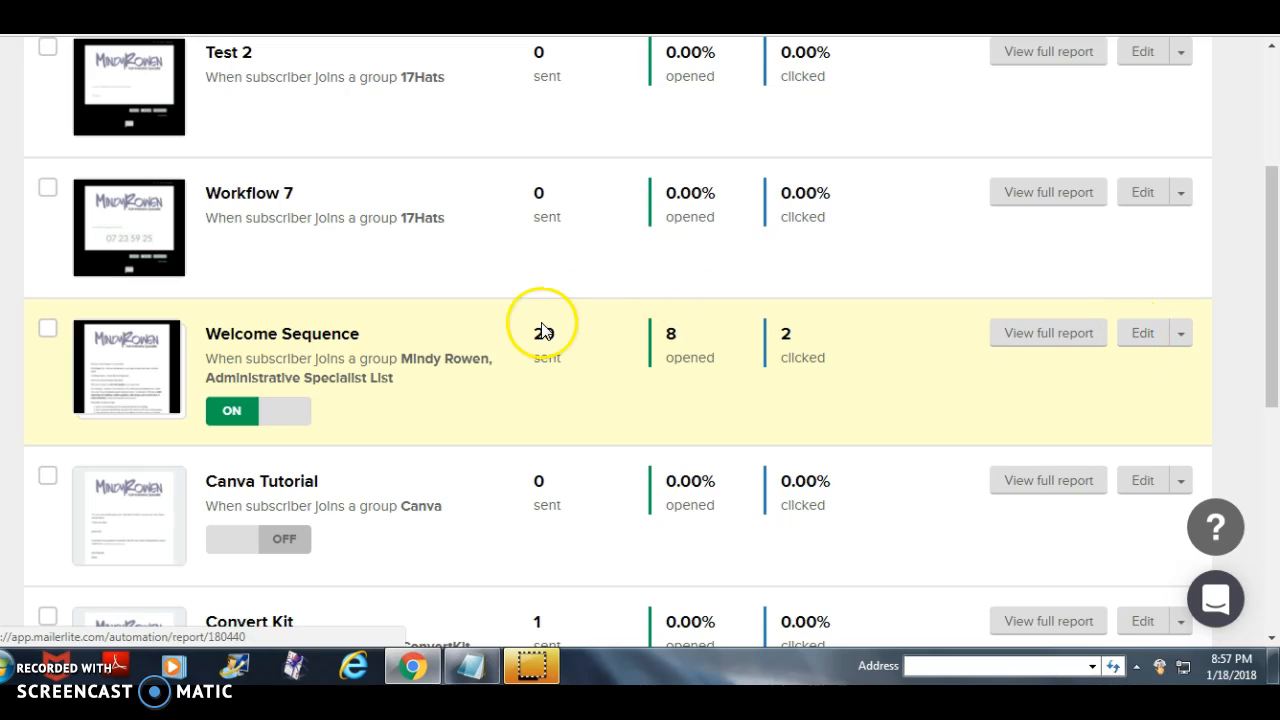
pyautogui.scroll(3, 543, 331)
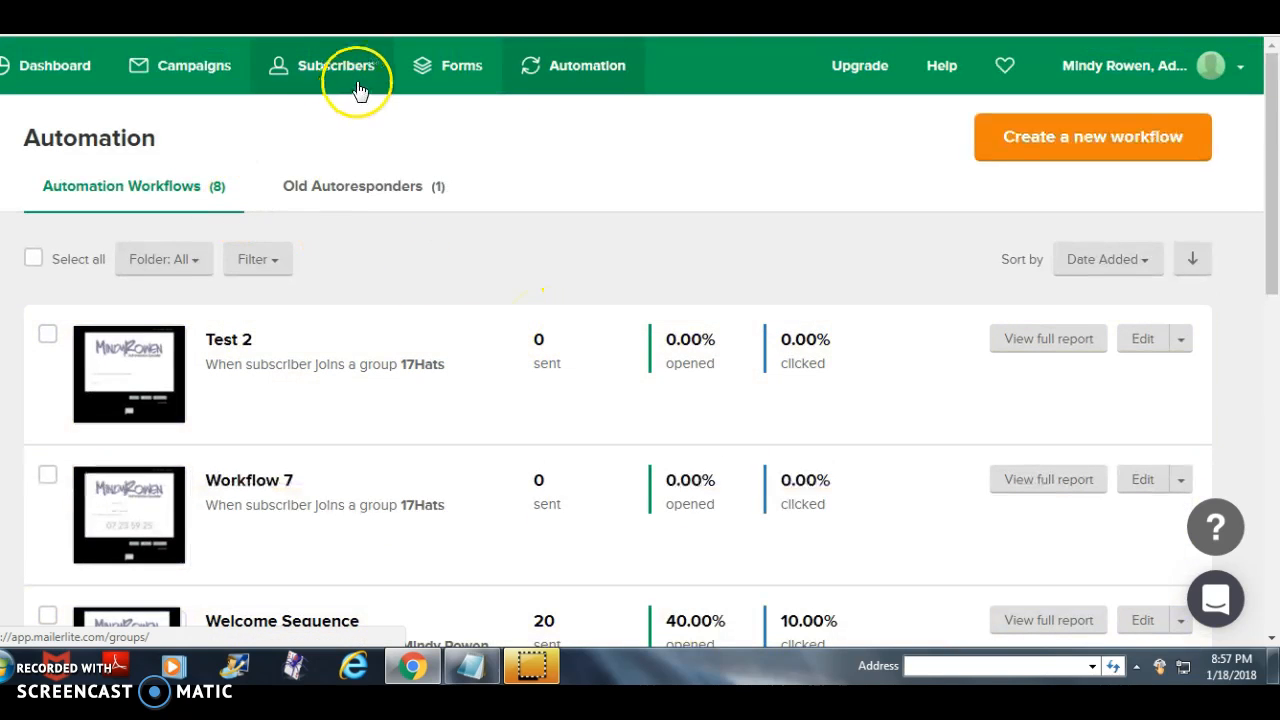